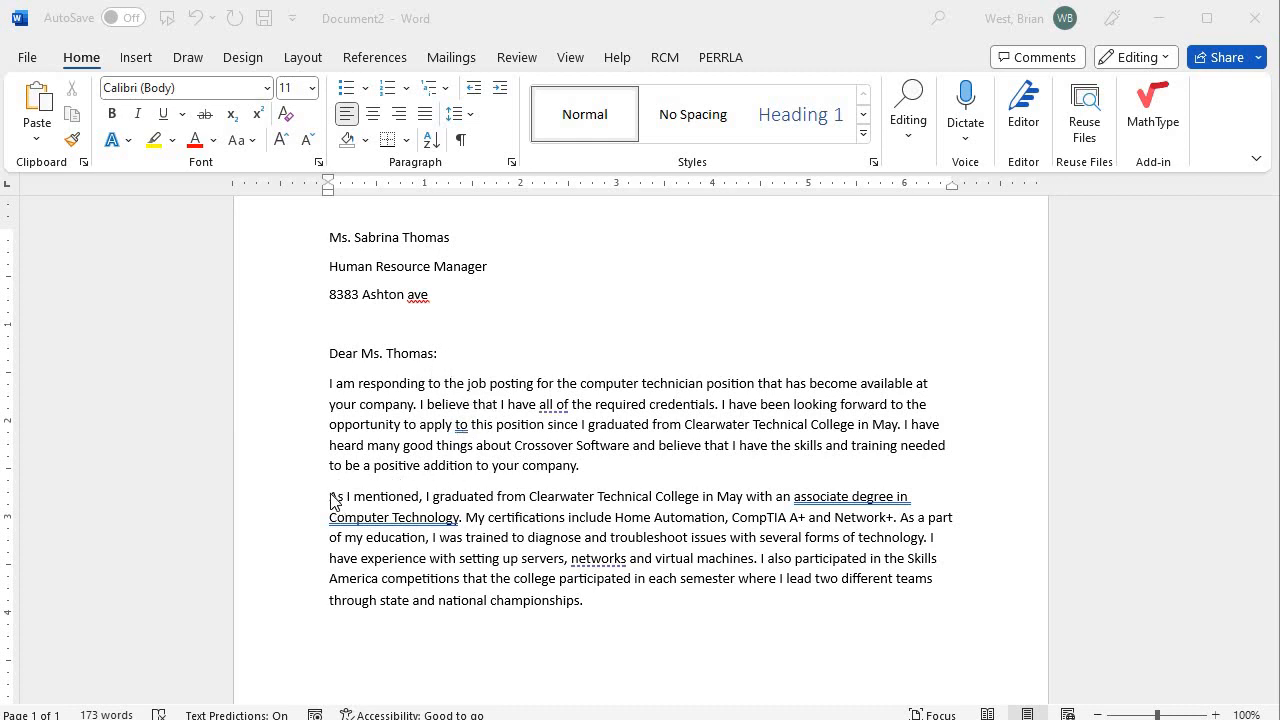
Paste a copy of both body paragraphs on a new line after the last one, reaching 334 words.
scroll(463, 590, down, 3)
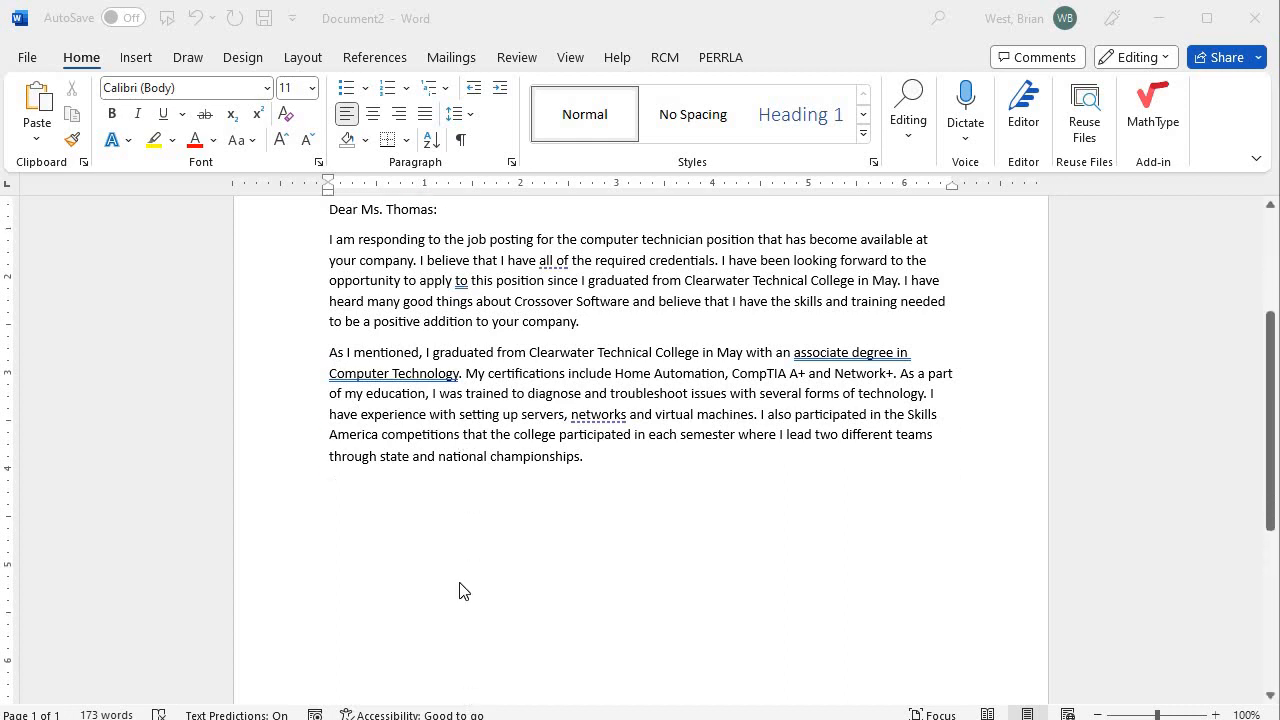
scroll(480, 528, up, 4)
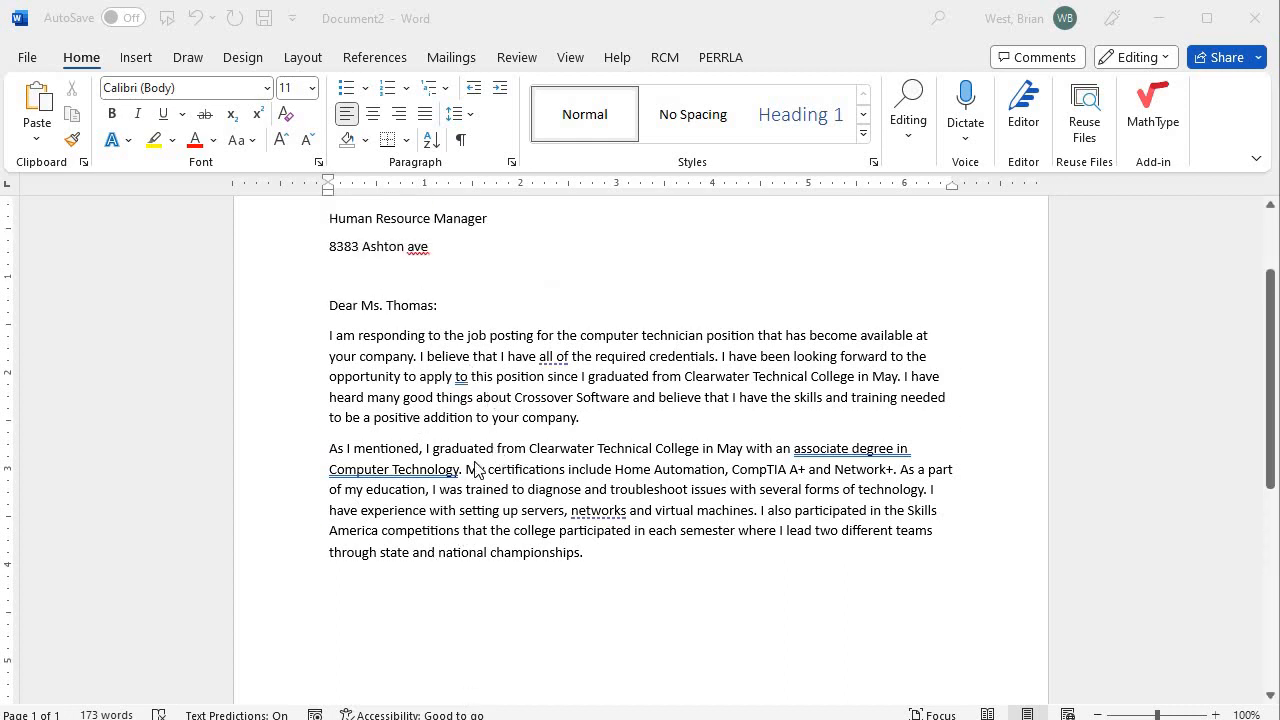
scroll(468, 482, down, 1)
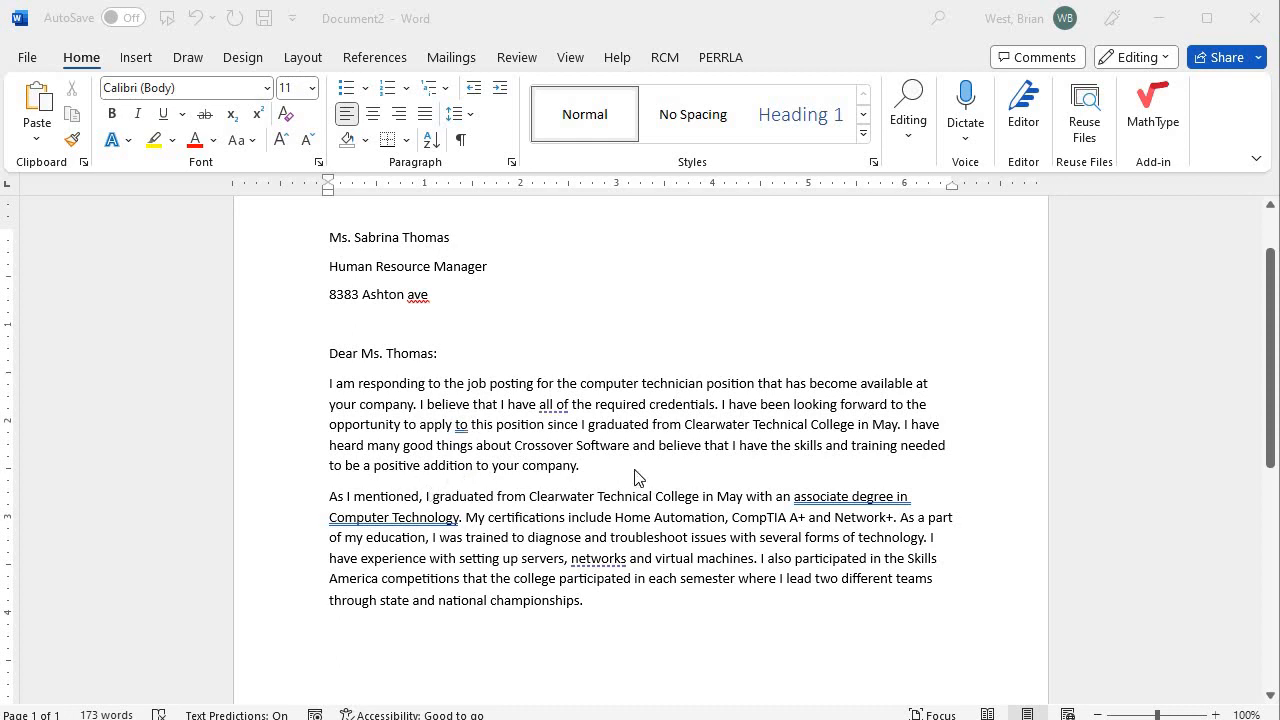
scroll(514, 471, down, 2)
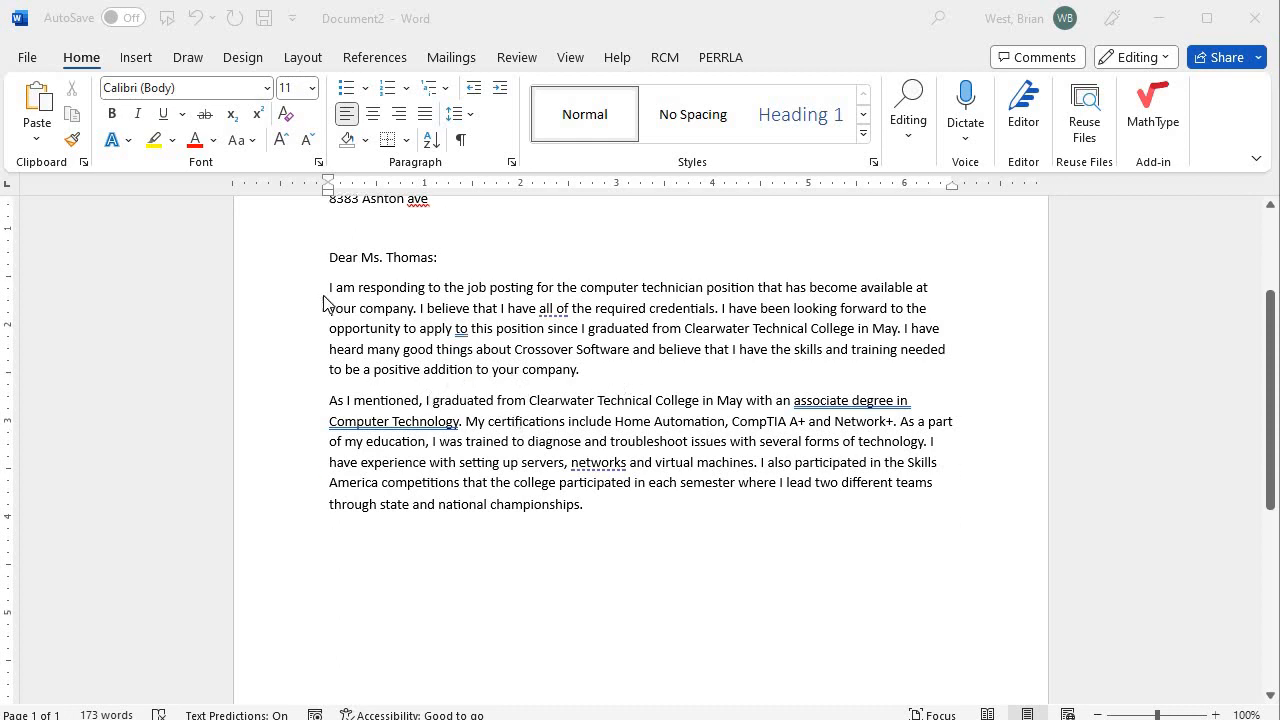
drag(330, 289, 598, 504)
key(ctrl+c)
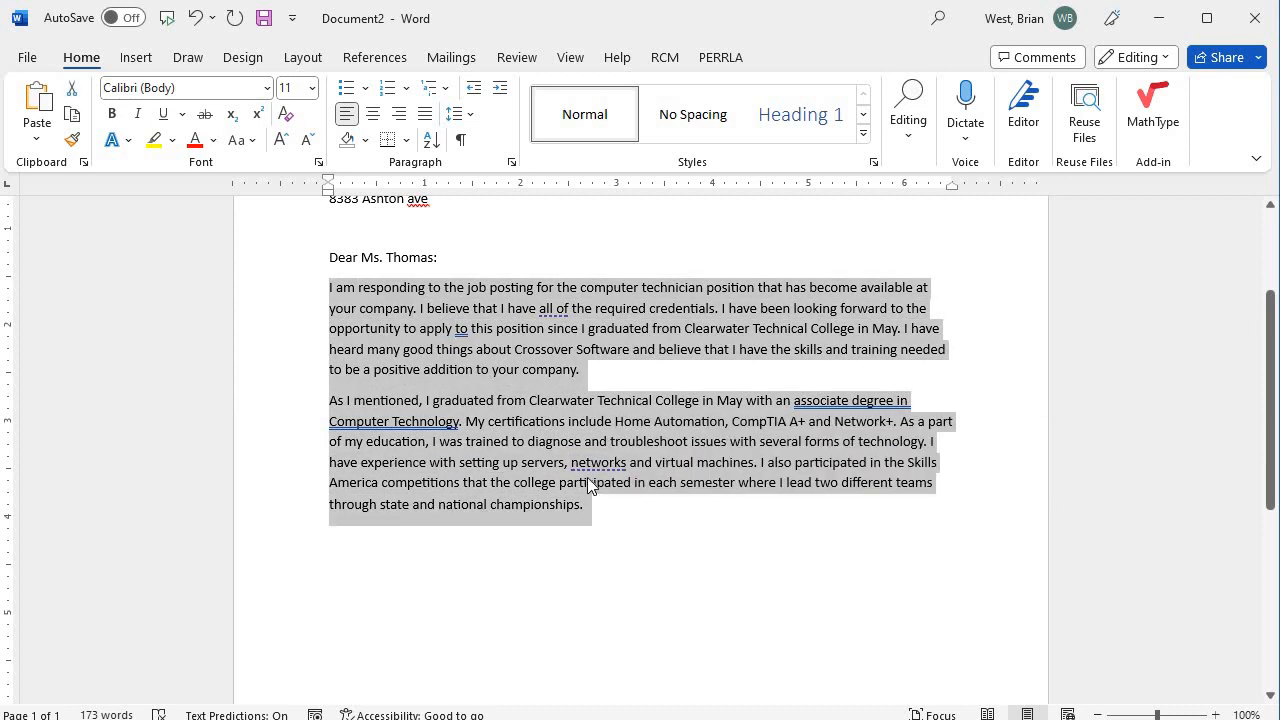
click(626, 515)
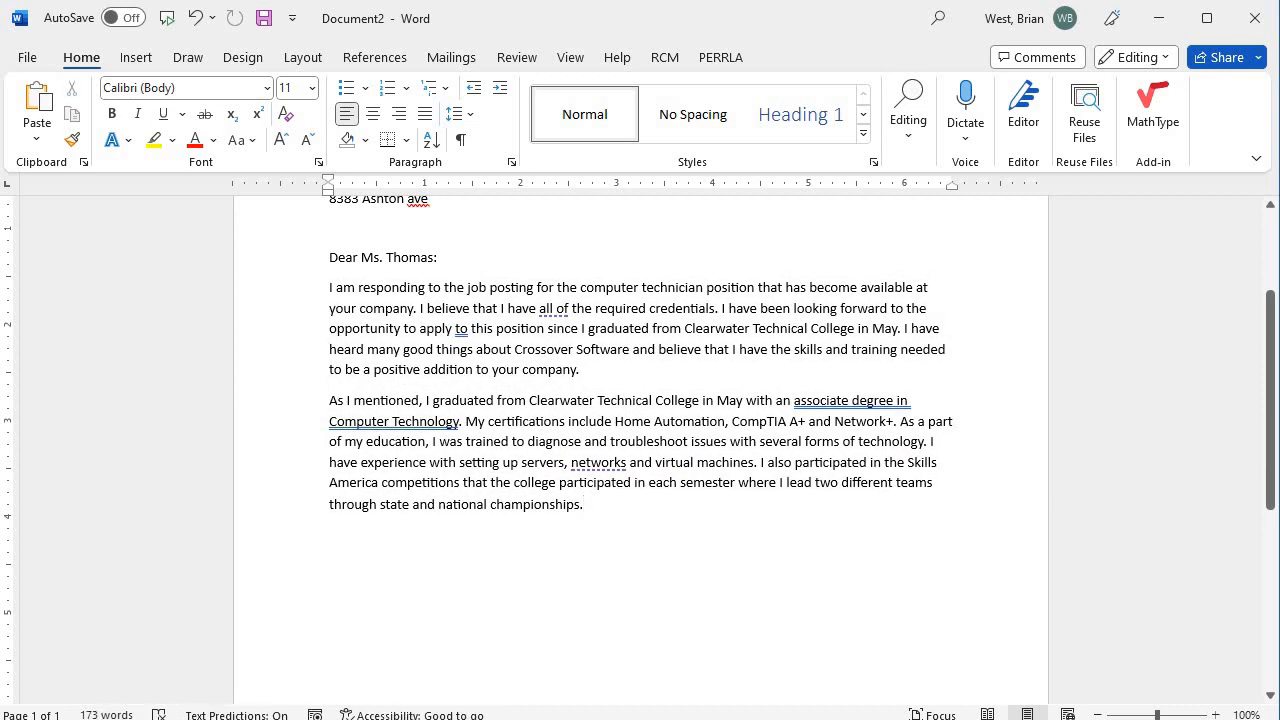
key(Return)
key(ctrl+v)
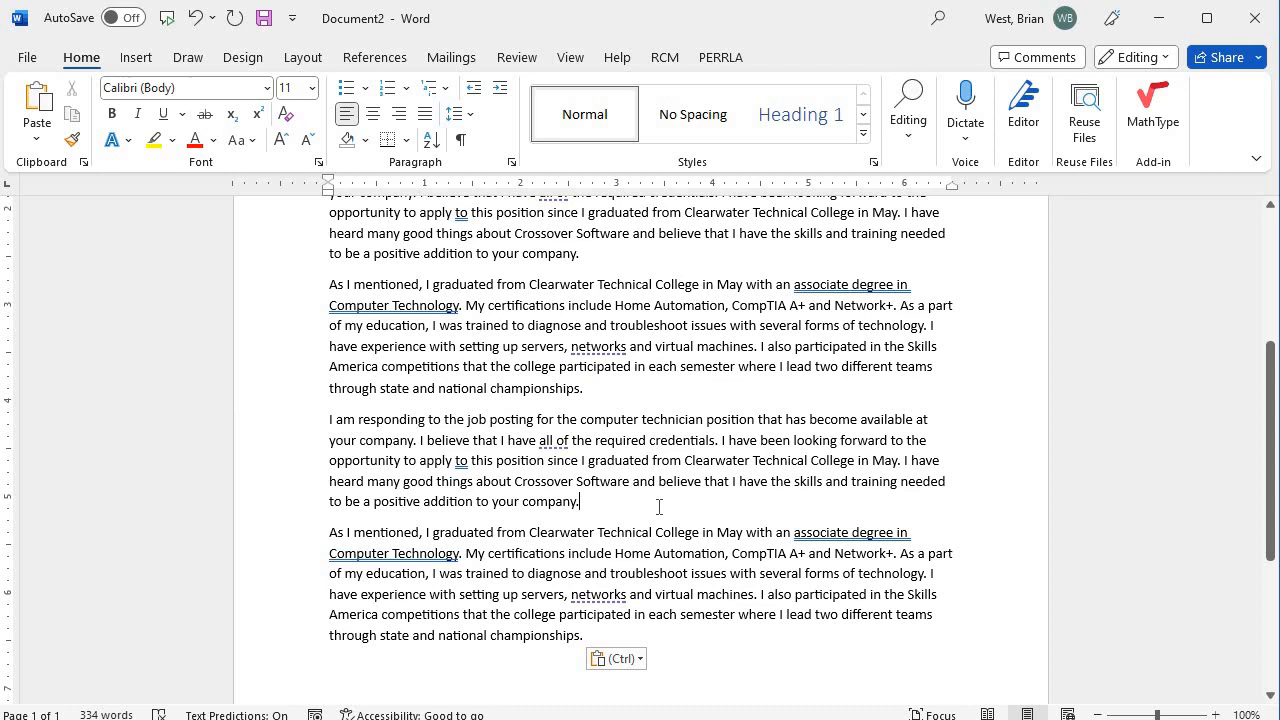
scroll(688, 478, down, 4)
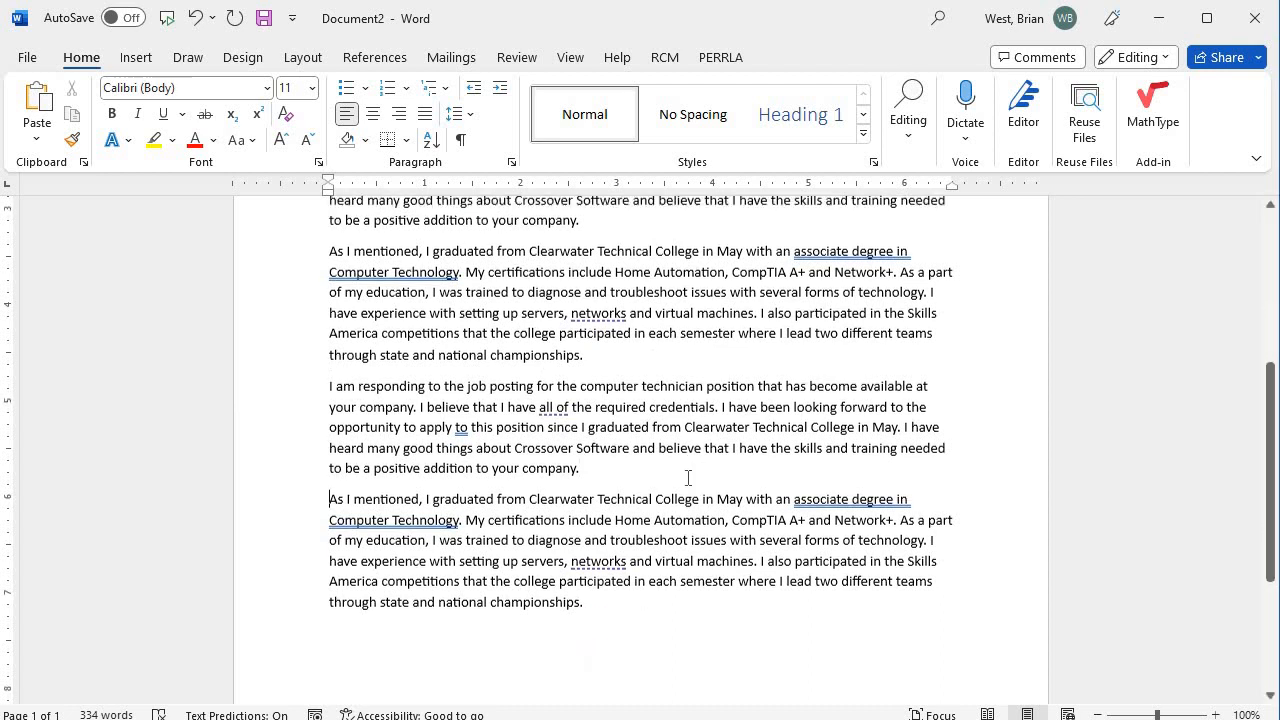
scroll(690, 476, down, 1)
scroll(695, 471, up, 1)
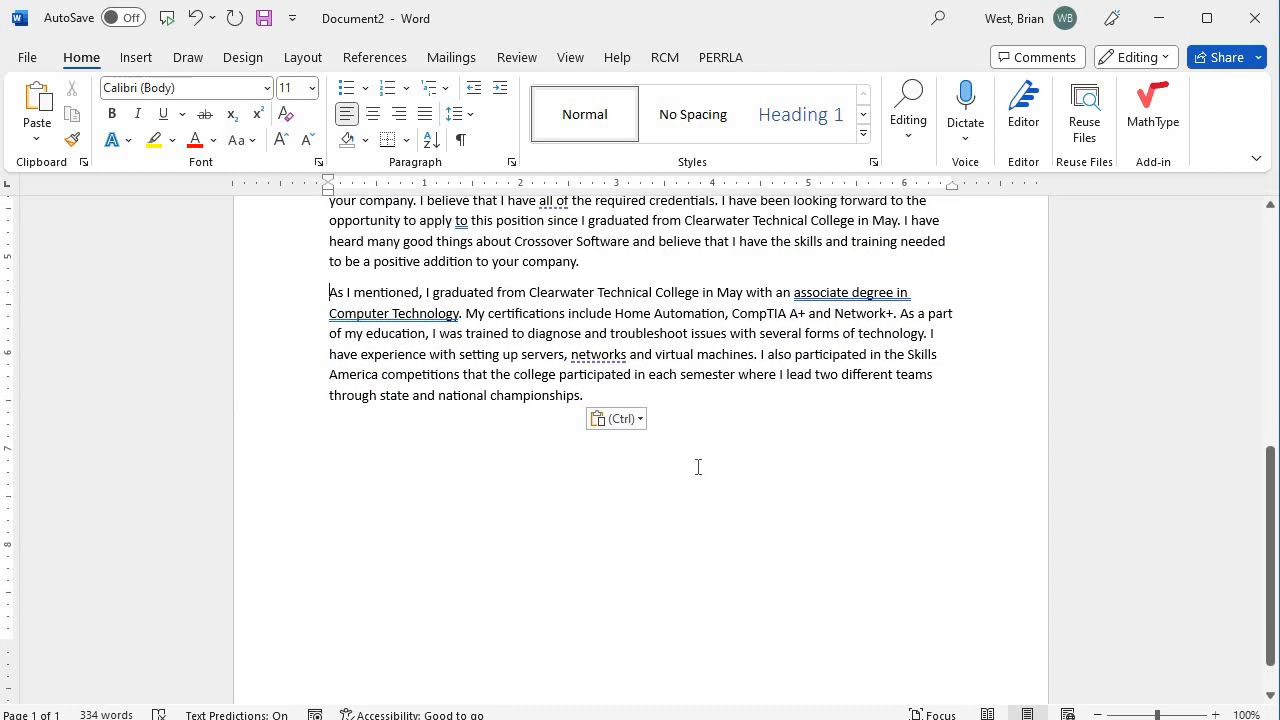
key(Return)
key(Return)
key(Return)
key(Return)
key(Return)
key(Return)
key(Return)
key(Return)
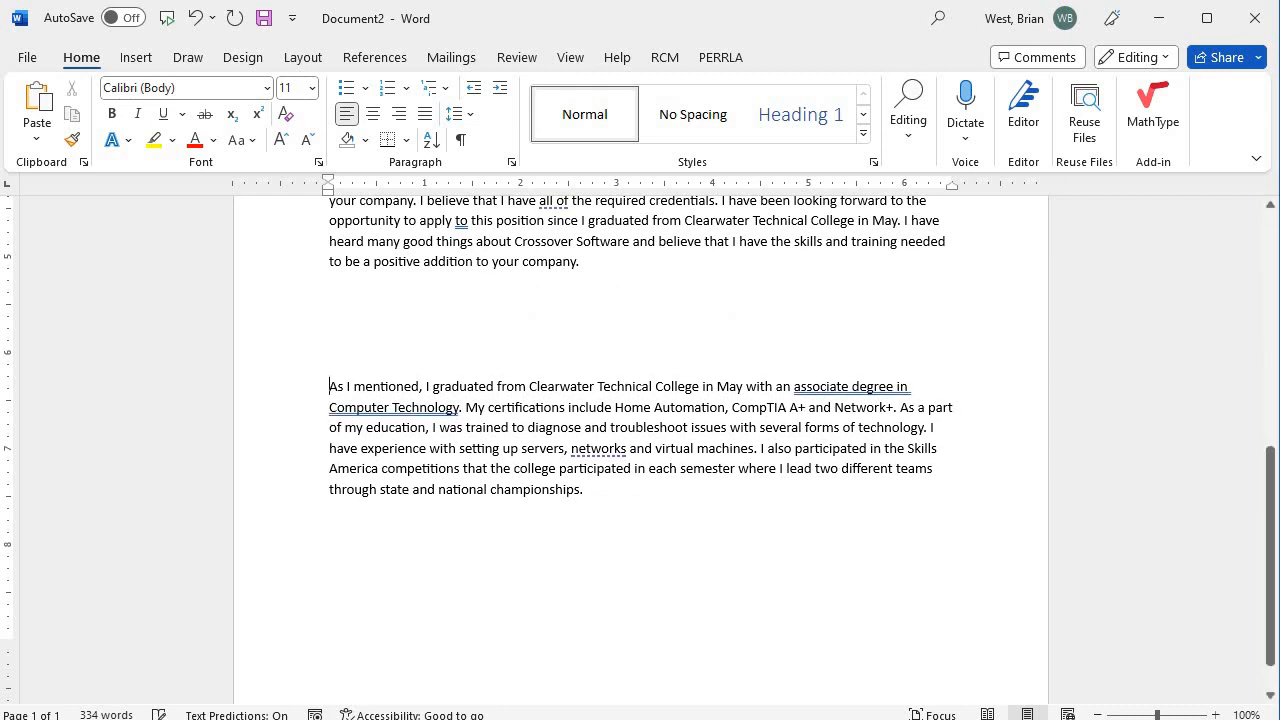
key(Return)
key(BackSpace)
key(BackSpace)
key(BackSpace)
key(BackSpace)
key(BackSpace)
key(BackSpace)
key(BackSpace)
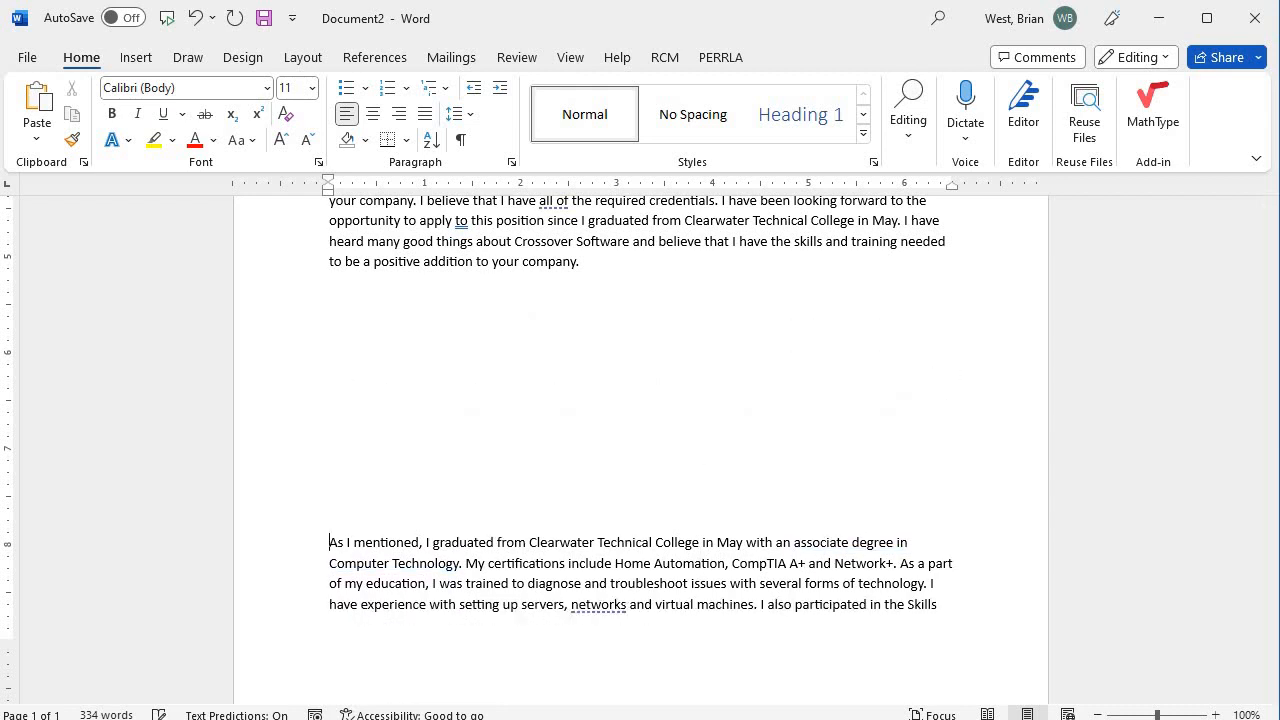
key(BackSpace)
key(BackSpace)
key(BackSpace)
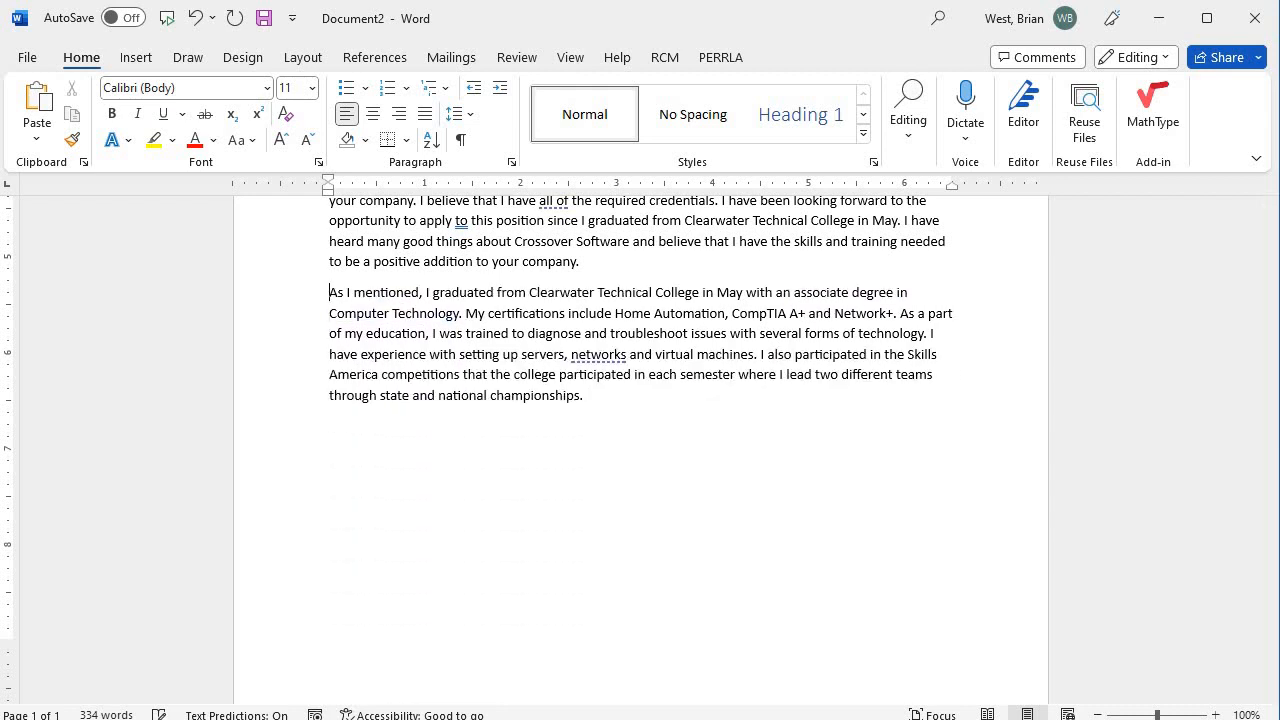
scroll(620, 646, down, 1)
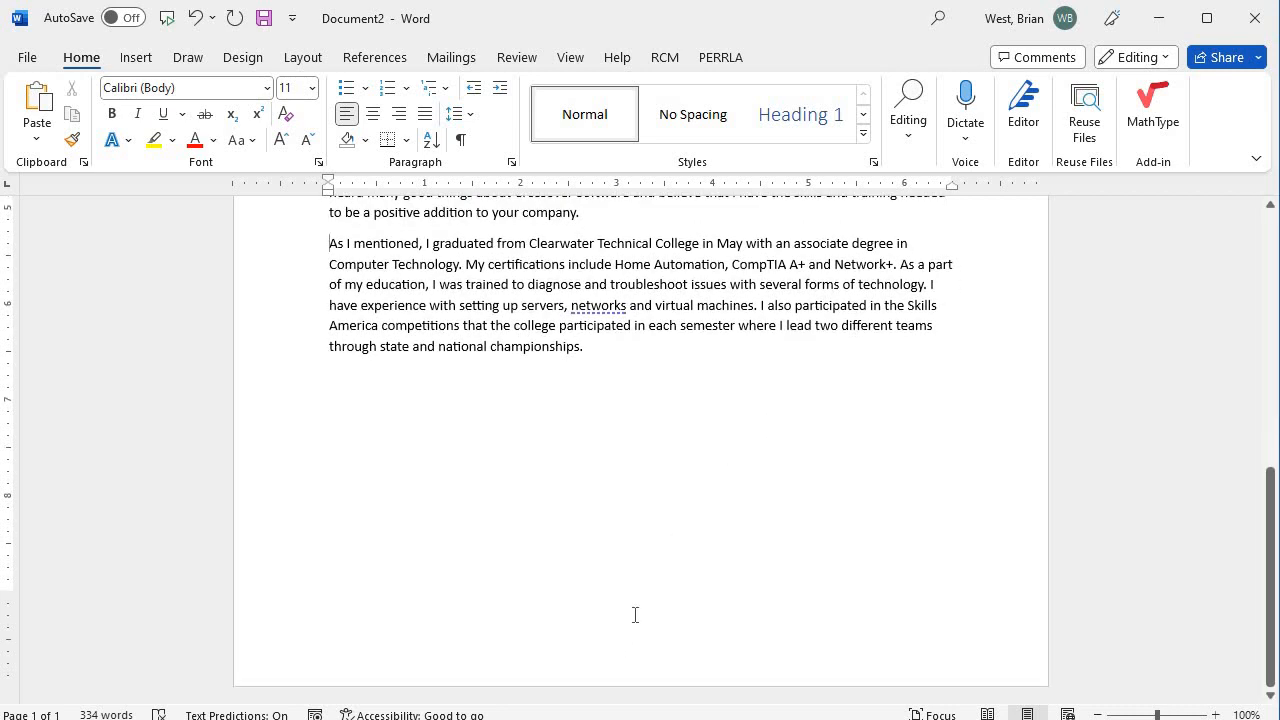
text(As I mentioned, I graduated from Clearwater Technical College in May with an associate degree in Computer Technology. My certifications include Home Automation, CompTIA A+ and Network+. As a part of my education, I was trained to diagnose and troubleshoot issues with several forms of technology. I have experience with setting up servers, networks and virtual machines. I also participated in the Skills America competitions that the college participated in each semester where I lead two different teams through state and national championships. I am responding to the job posting for the computer technician position that has become available at your company. I believe that I have all of the required credentials. I have been looking forward to the opportunity to apply to this position since I graduated from Clearwater Technical College in May. I have heard many good things about Crossover Software and believe that I have the skills and training needed to be a positive addition to your company.)
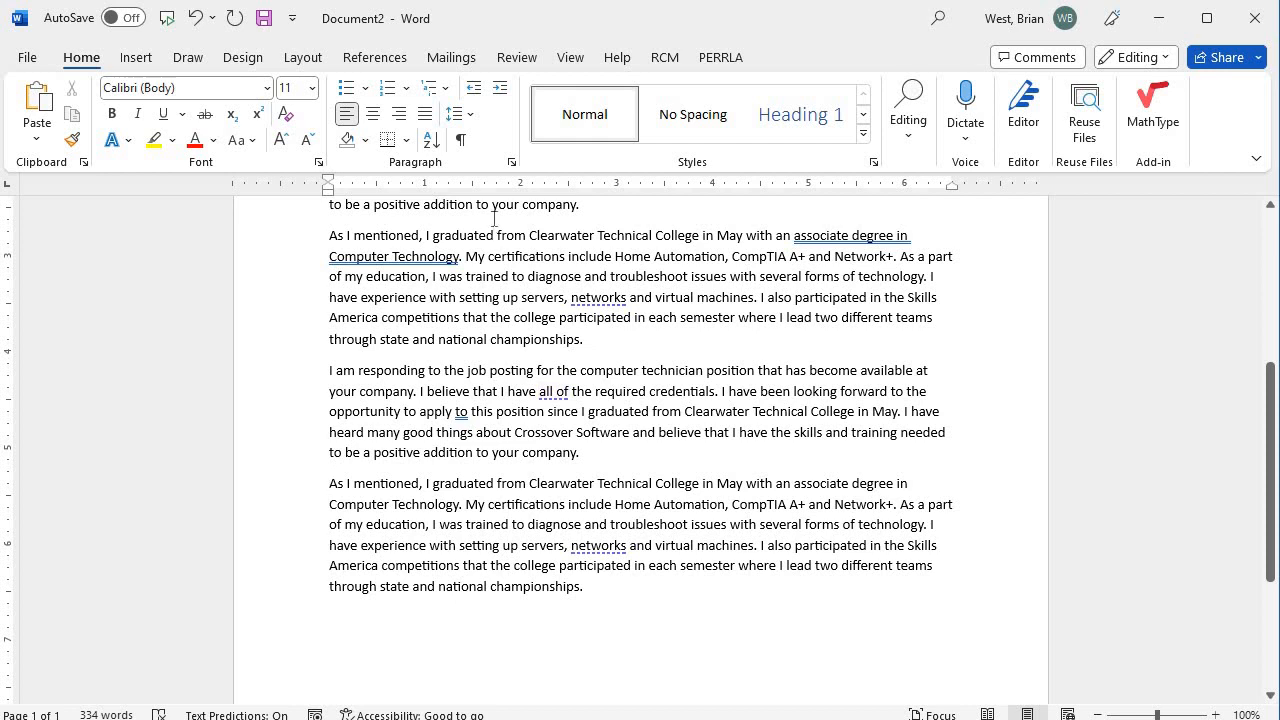
scroll(515, 600, down, 5)
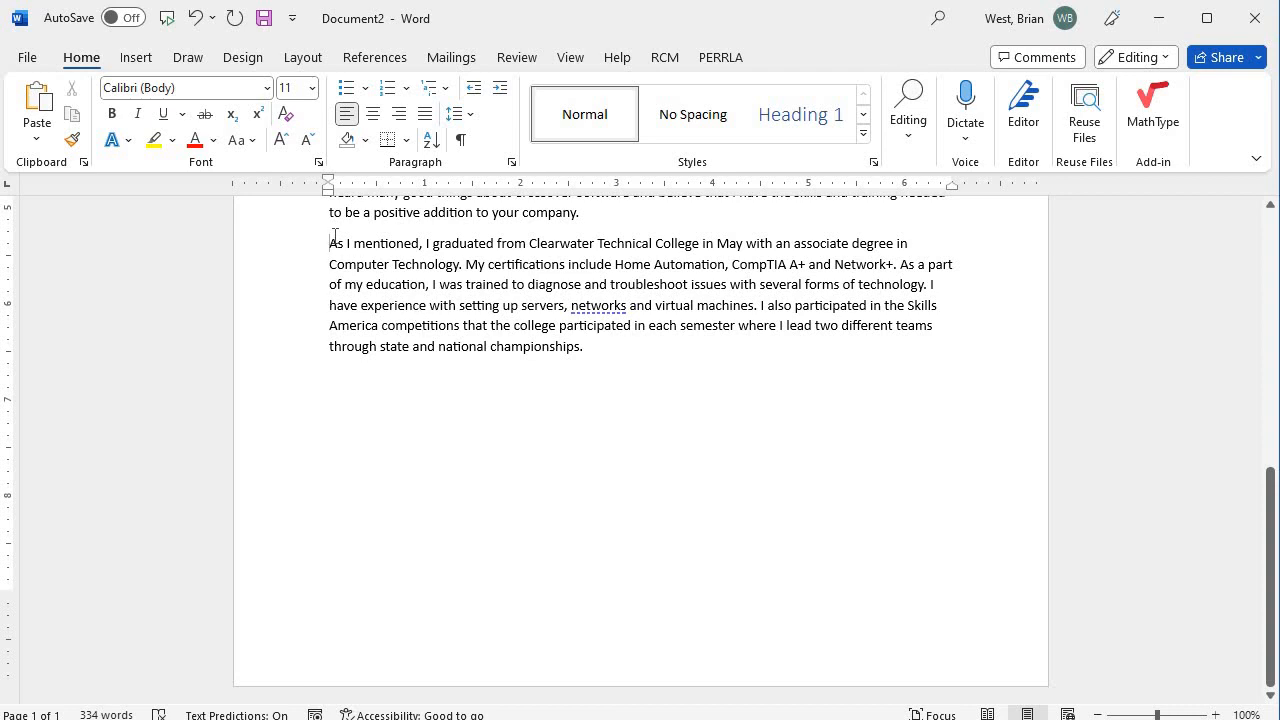
Insert a page break via Insert > Pages so the final 'As I mentioned' paragraph opens page 2.
click(140, 60)
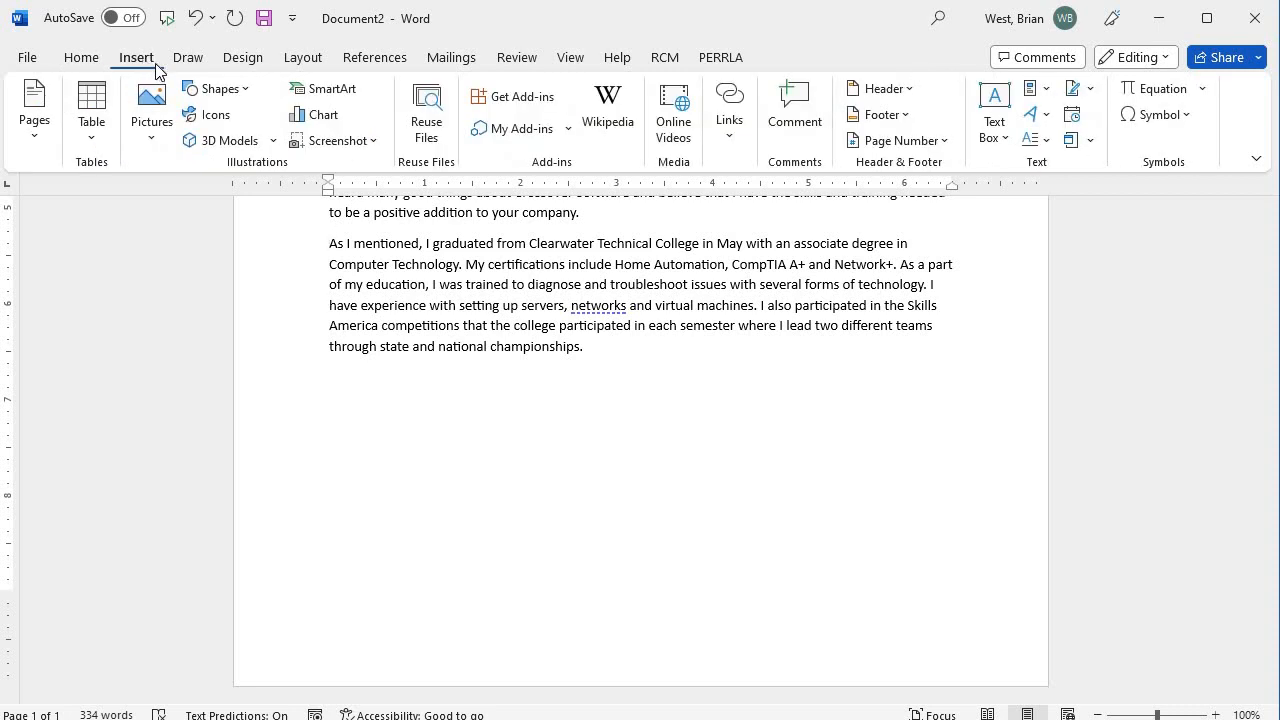
click(36, 140)
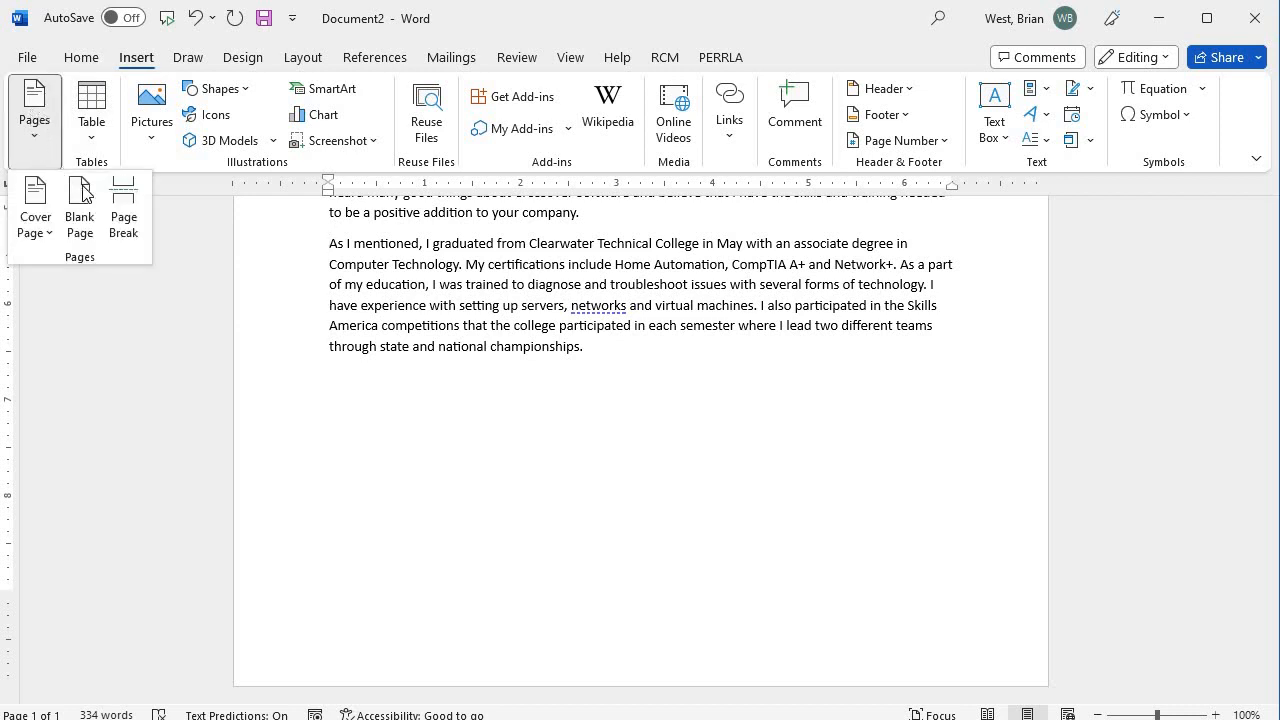
click(124, 216)
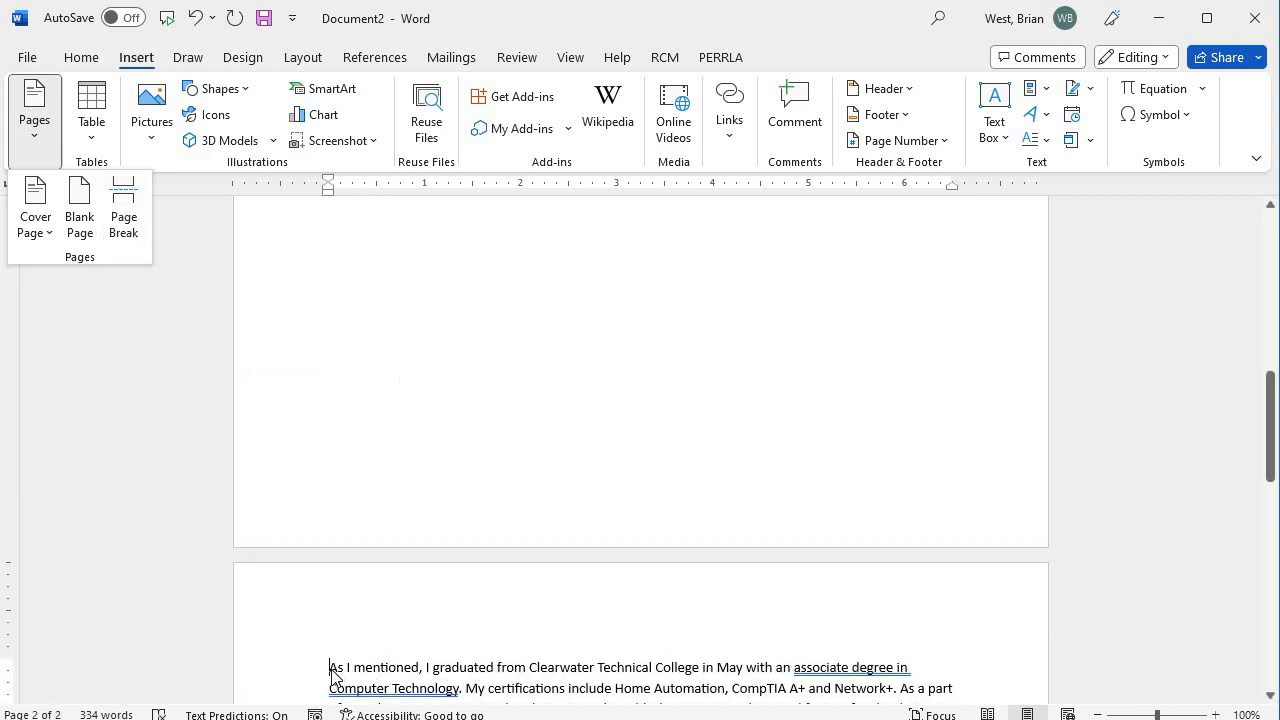
click(450, 322)
scroll(446, 322, up, 5)
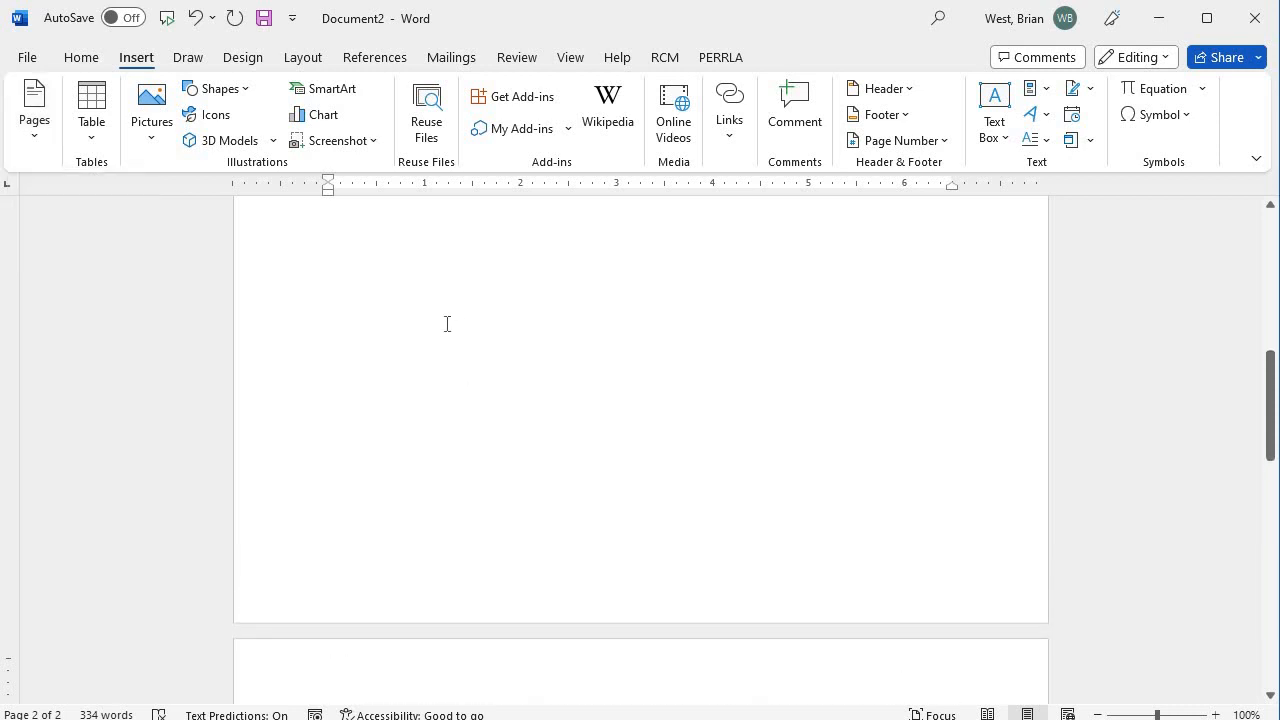
scroll(409, 481, down, 10)
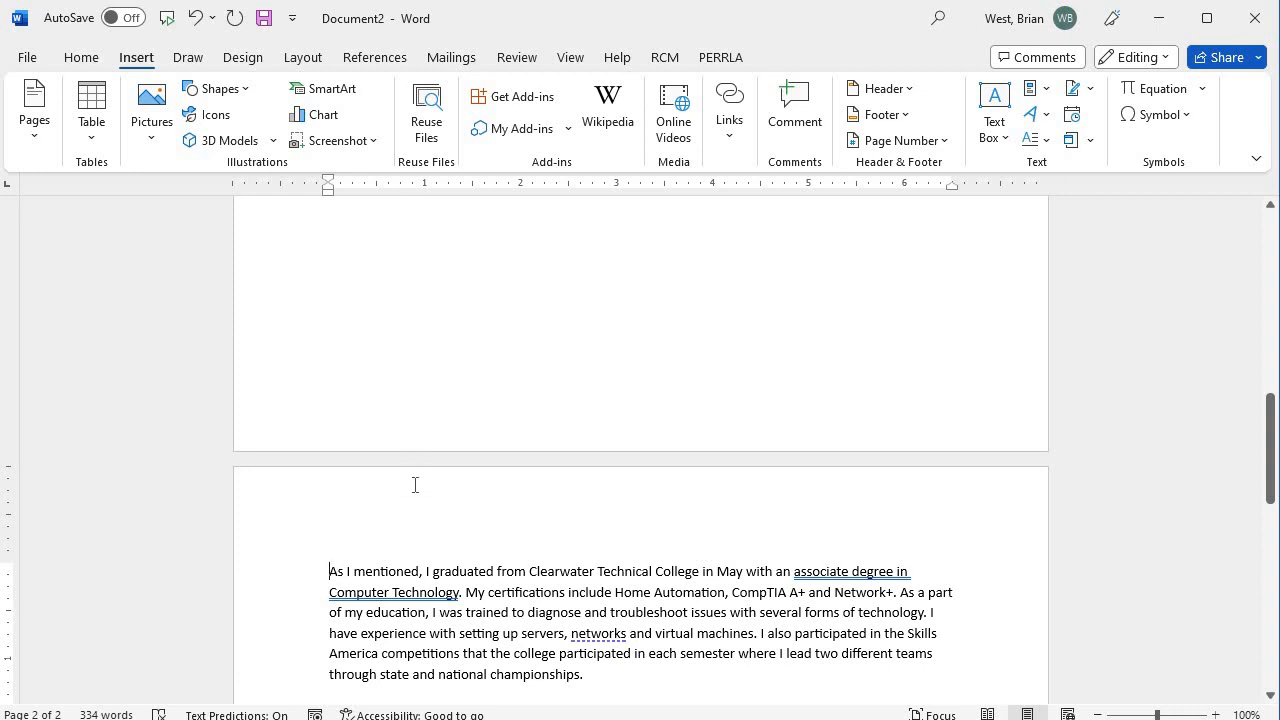
click(333, 566)
scroll(366, 645, down, 5)
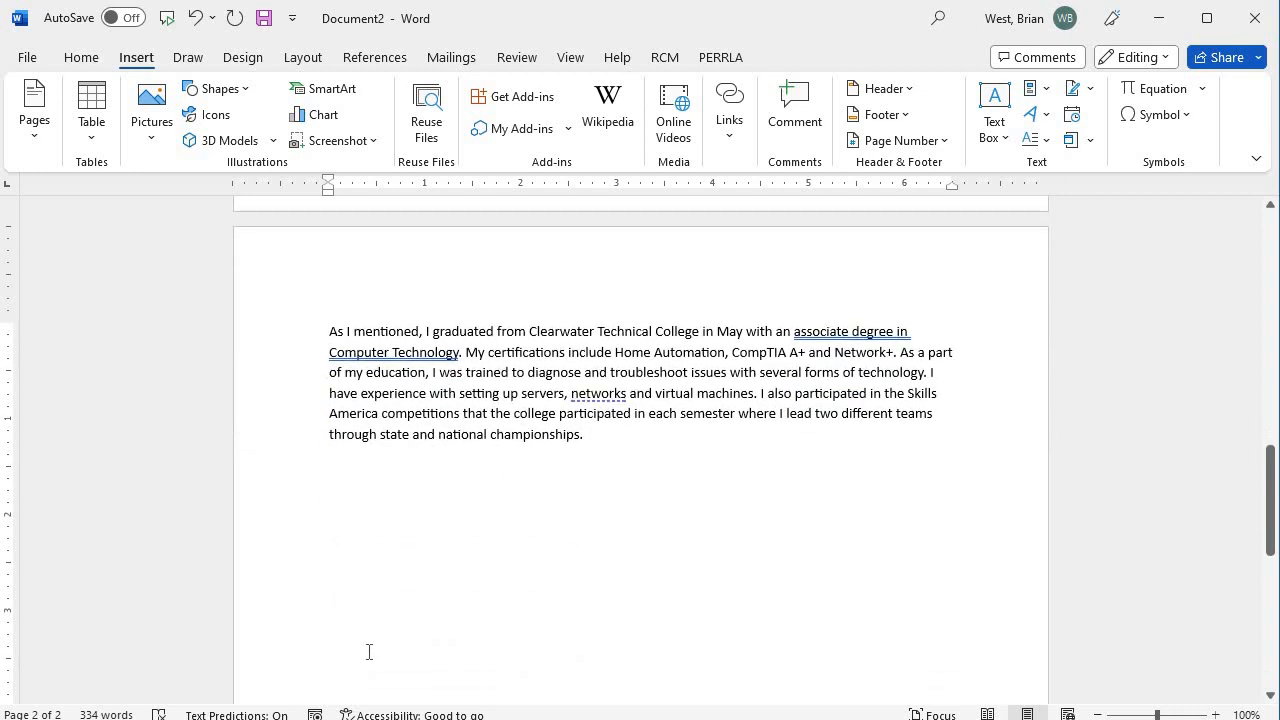
scroll(378, 638, up, 4)
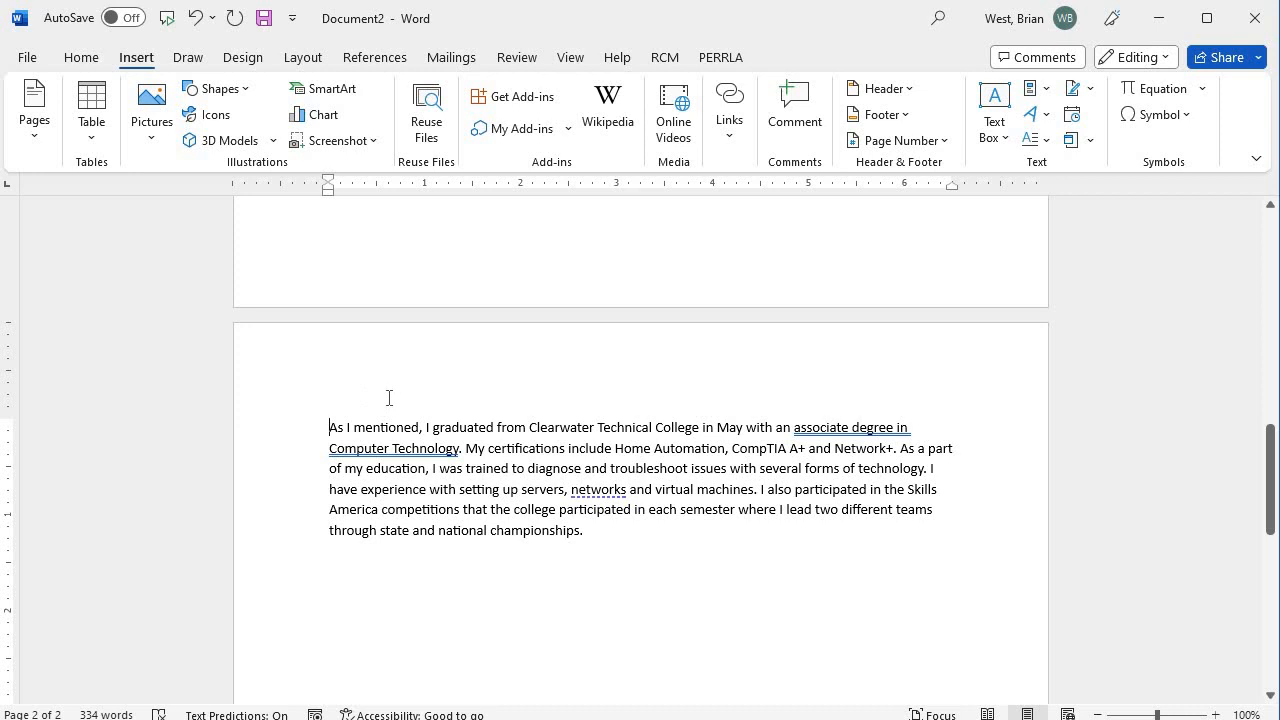
scroll(389, 398, up, 7)
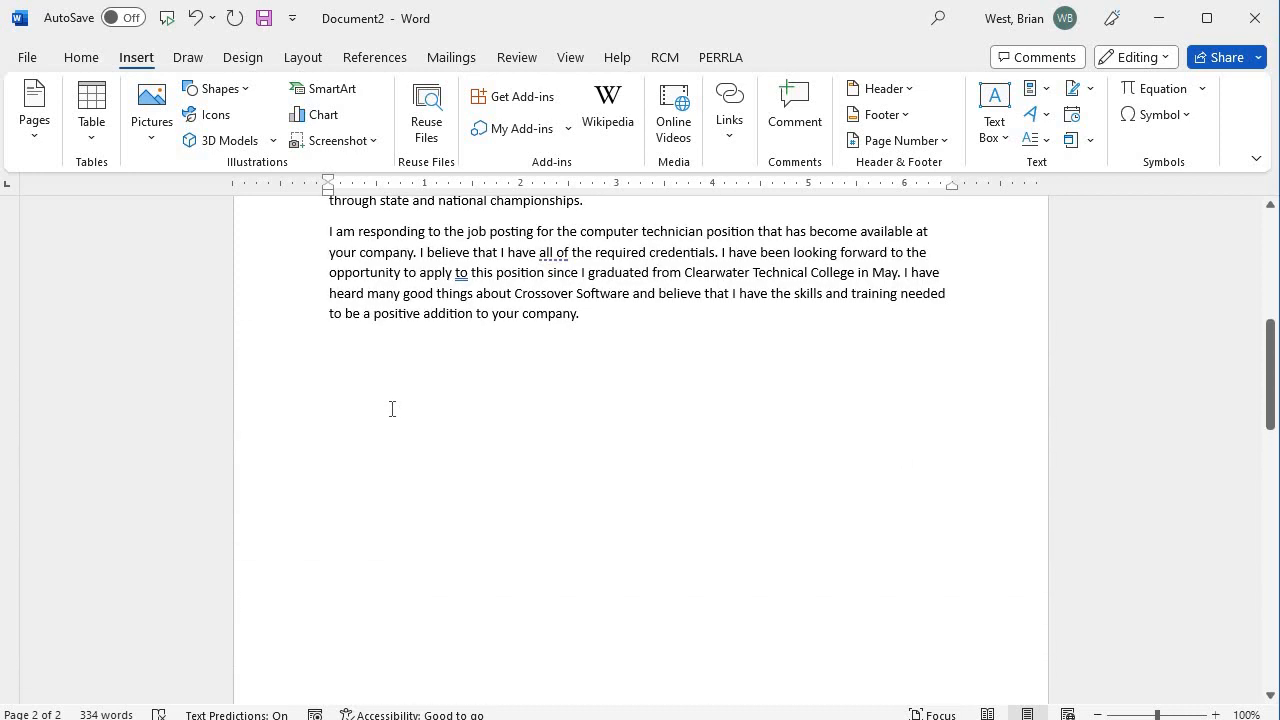
scroll(392, 408, up, 3)
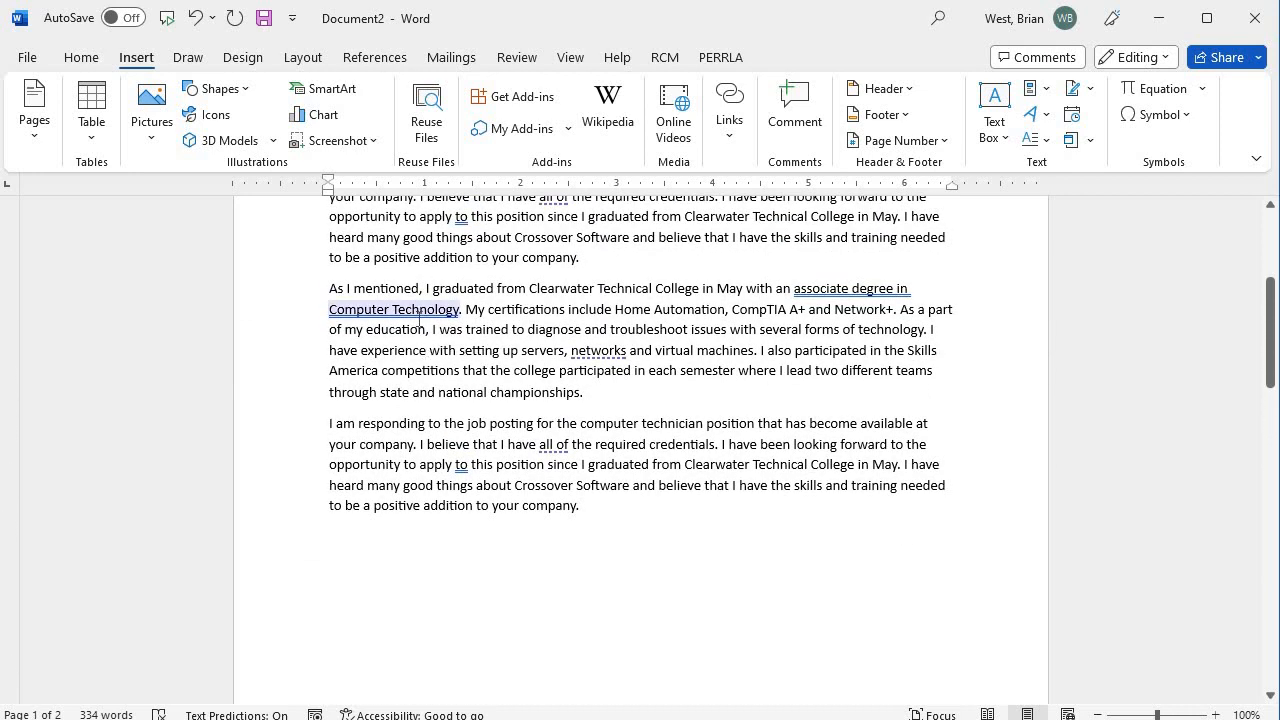
scroll(424, 328, up, 3)
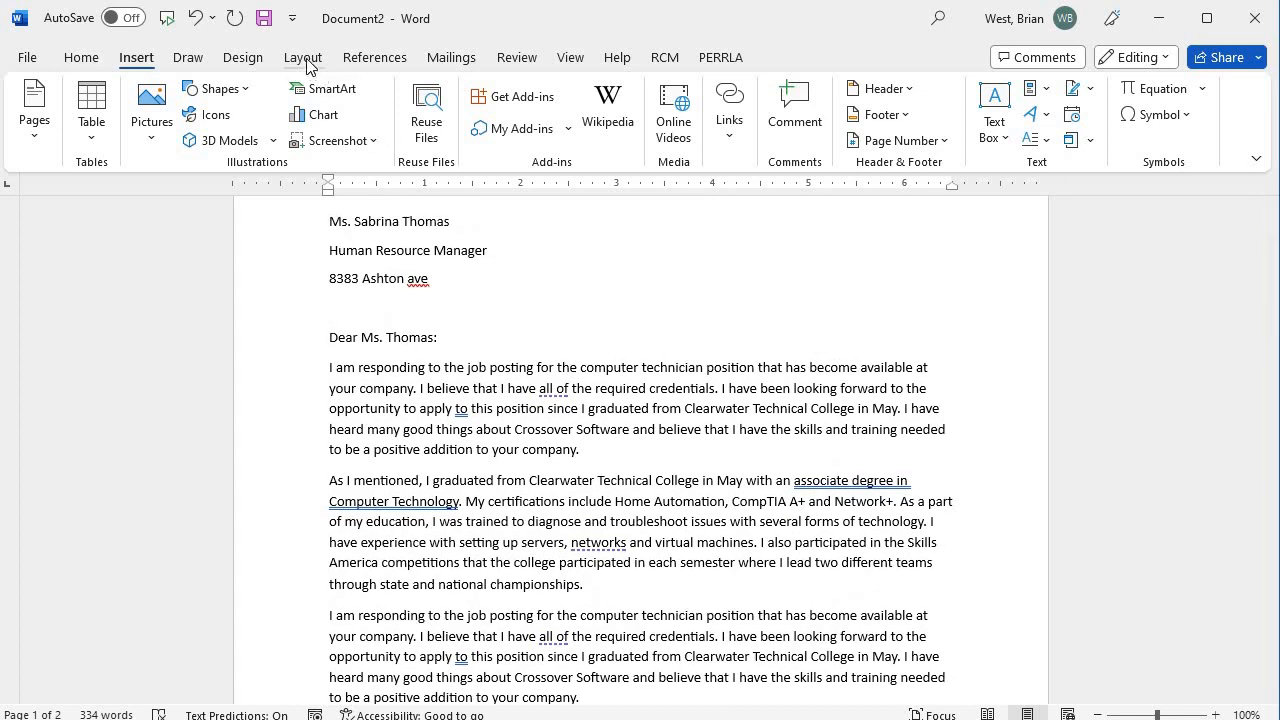
Show the Layout Breaks list and dismiss it without choosing any break.
click(304, 58)
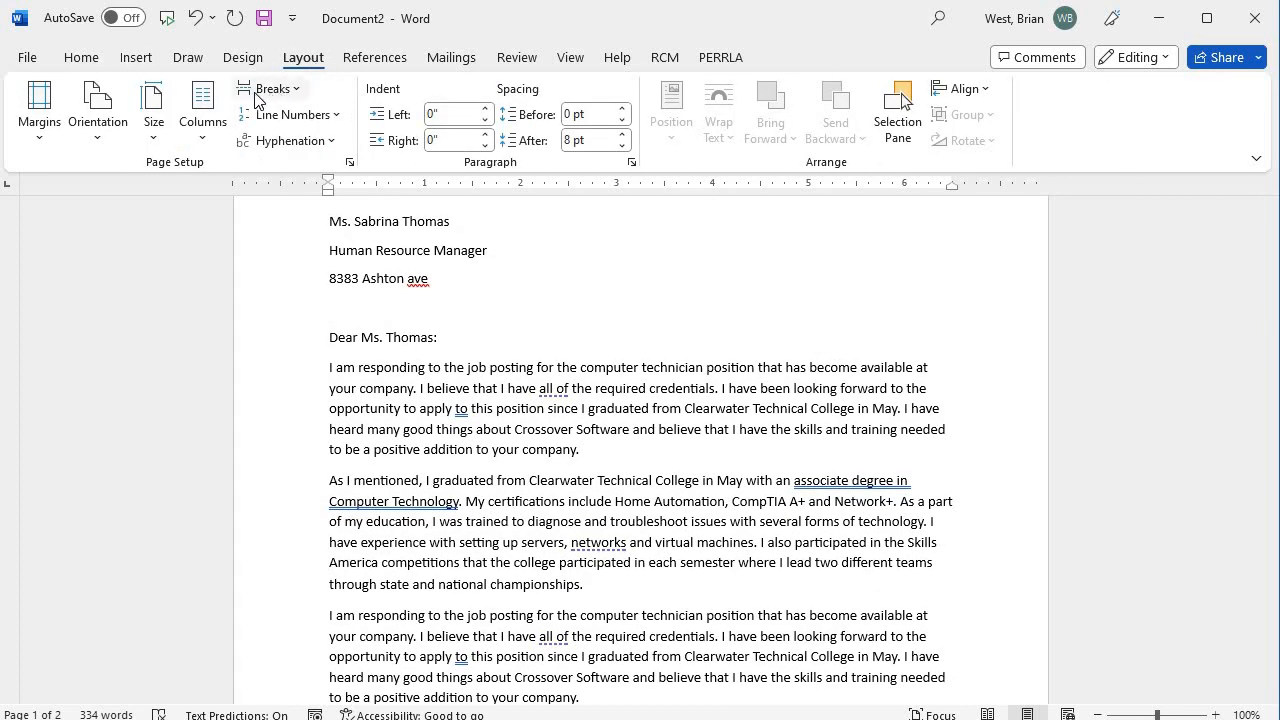
click(296, 92)
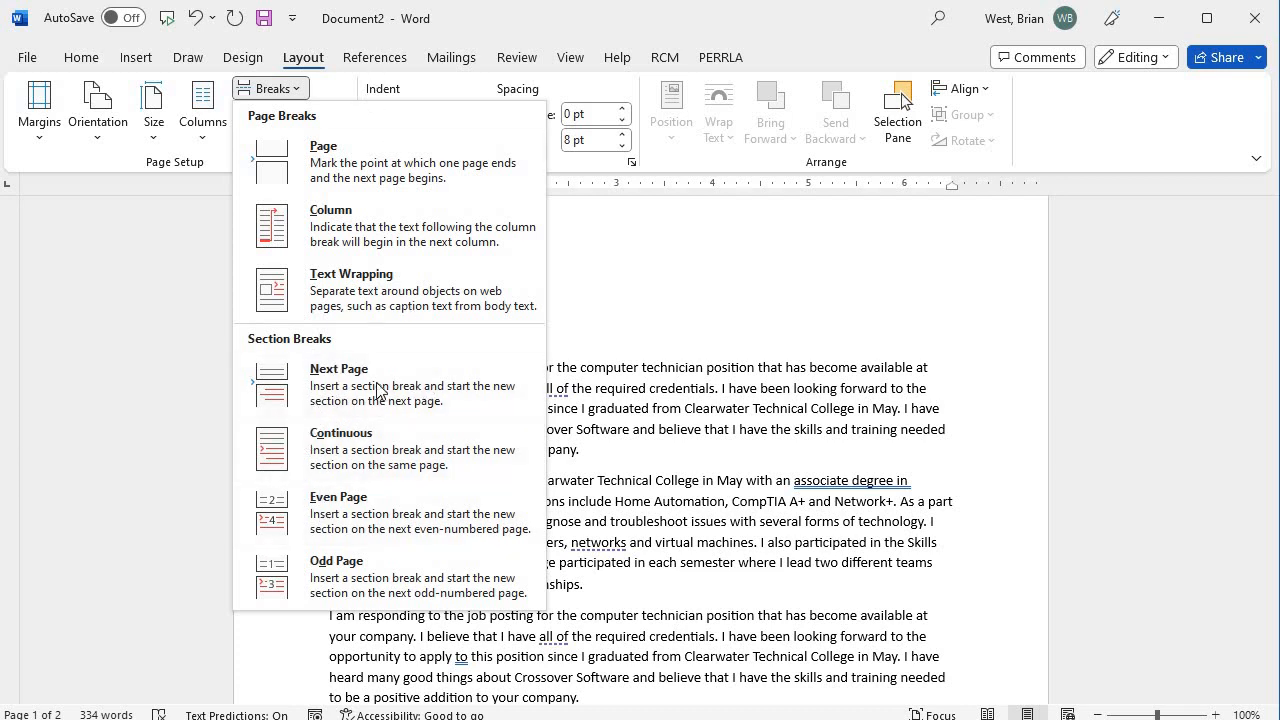
click(660, 366)
scroll(614, 378, up, 2)
scroll(608, 394, down, 10)
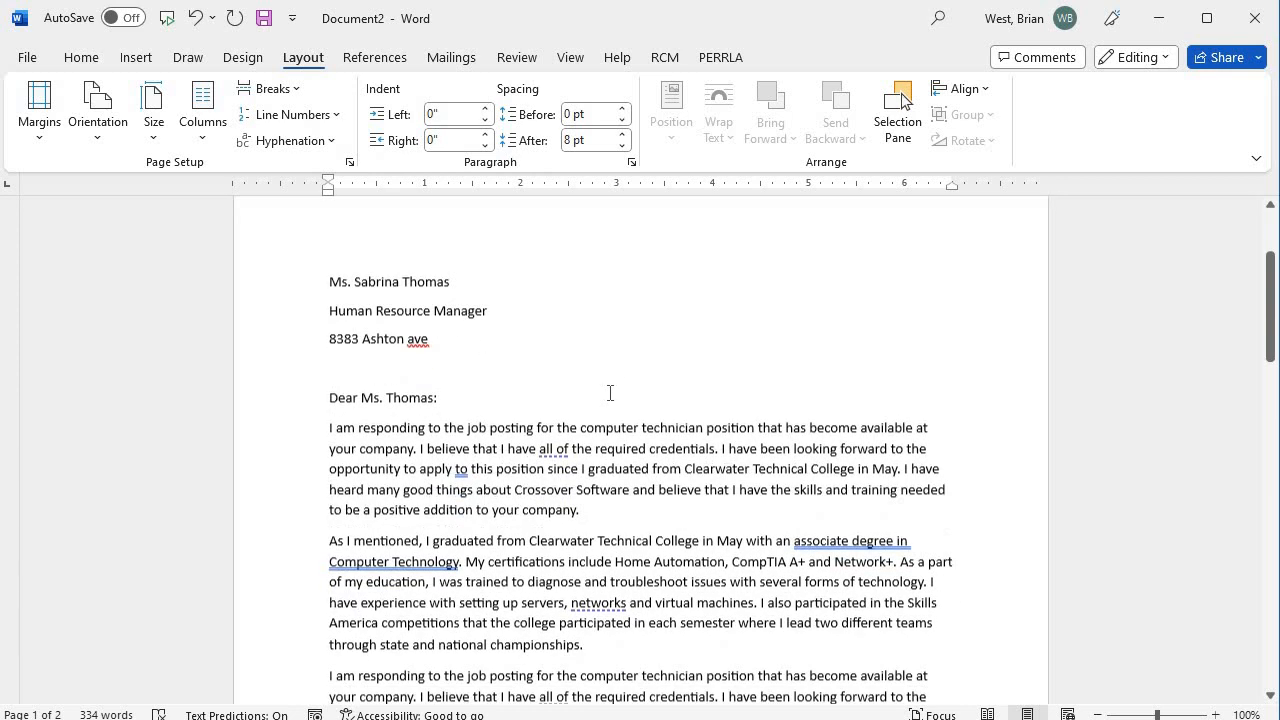
Delete the page break in front of the 'As I mentioned' paragraph with Backspace.
scroll(608, 400, down, 4)
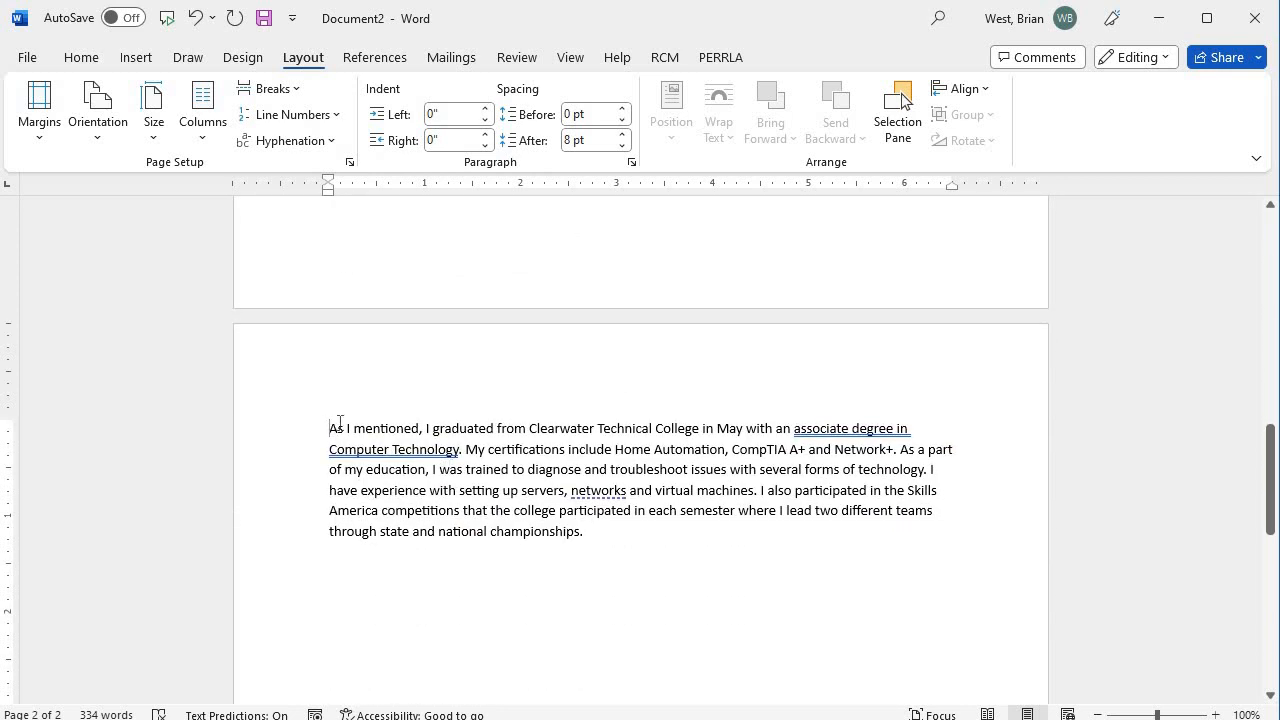
key(BackSpace)
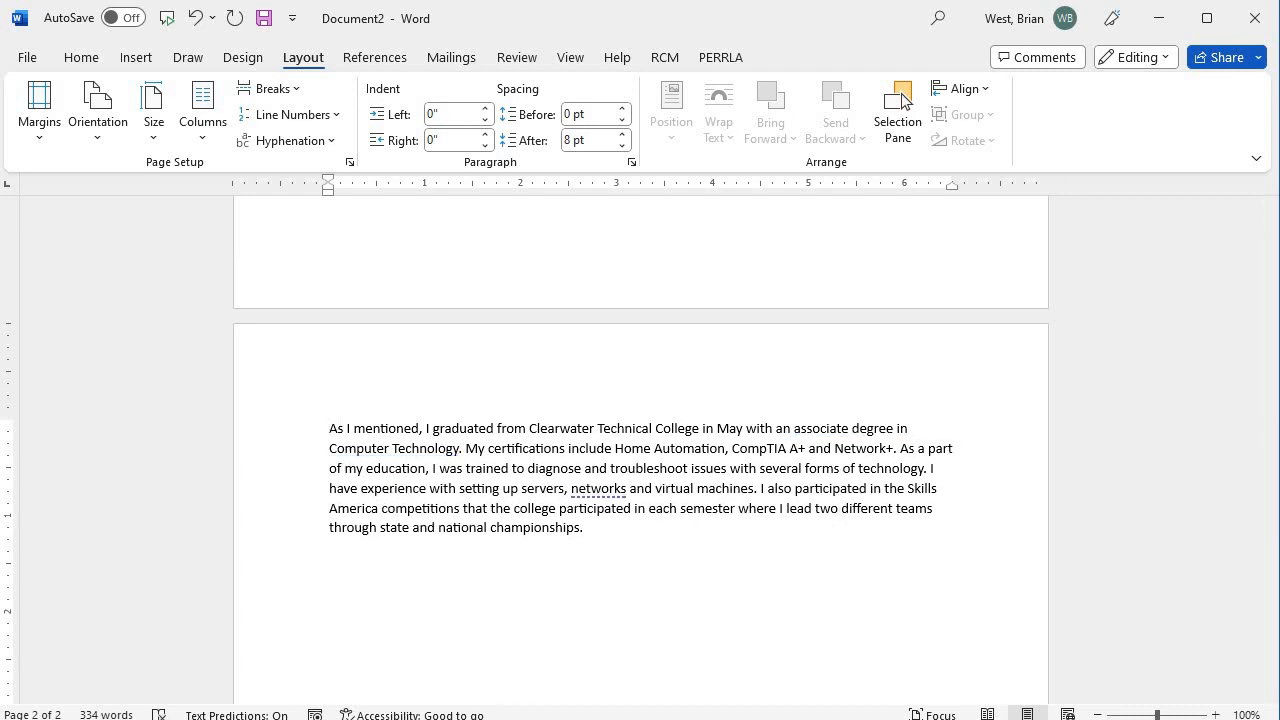
key(BackSpace)
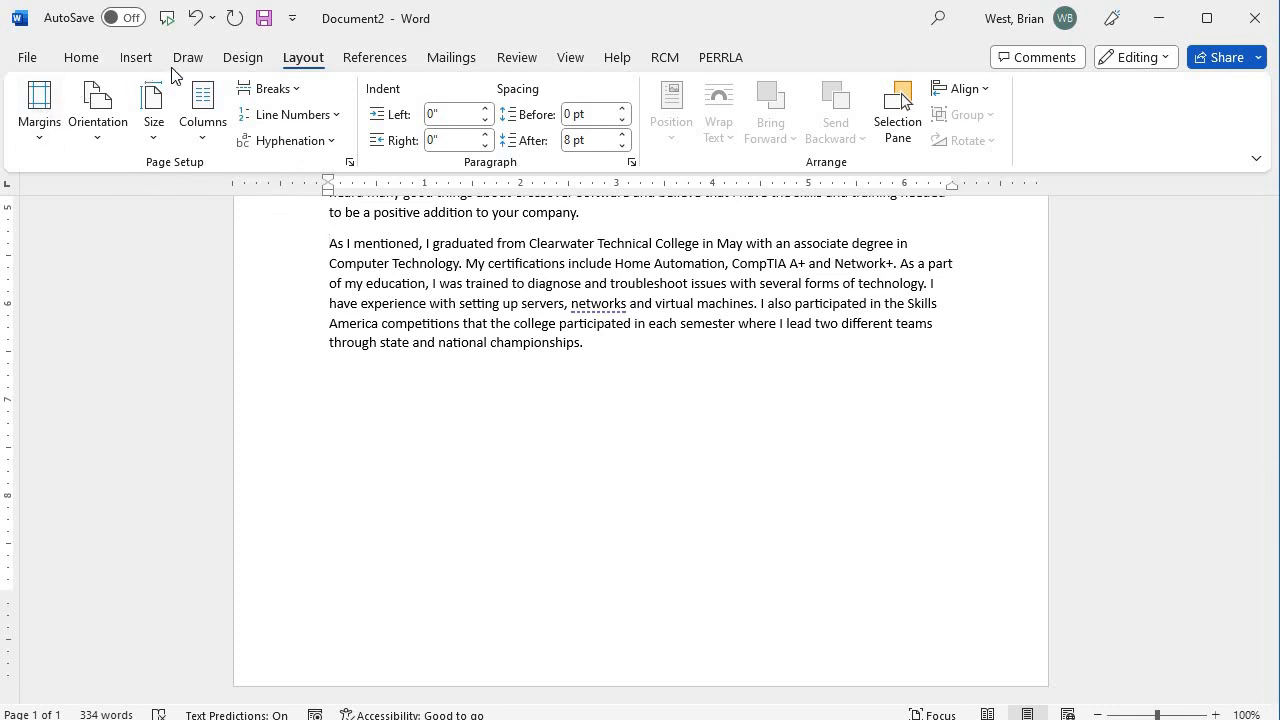
Reinsert a page break with Ctrl+Enter so 'As I mentioned' begins page 2 again.
click(137, 59)
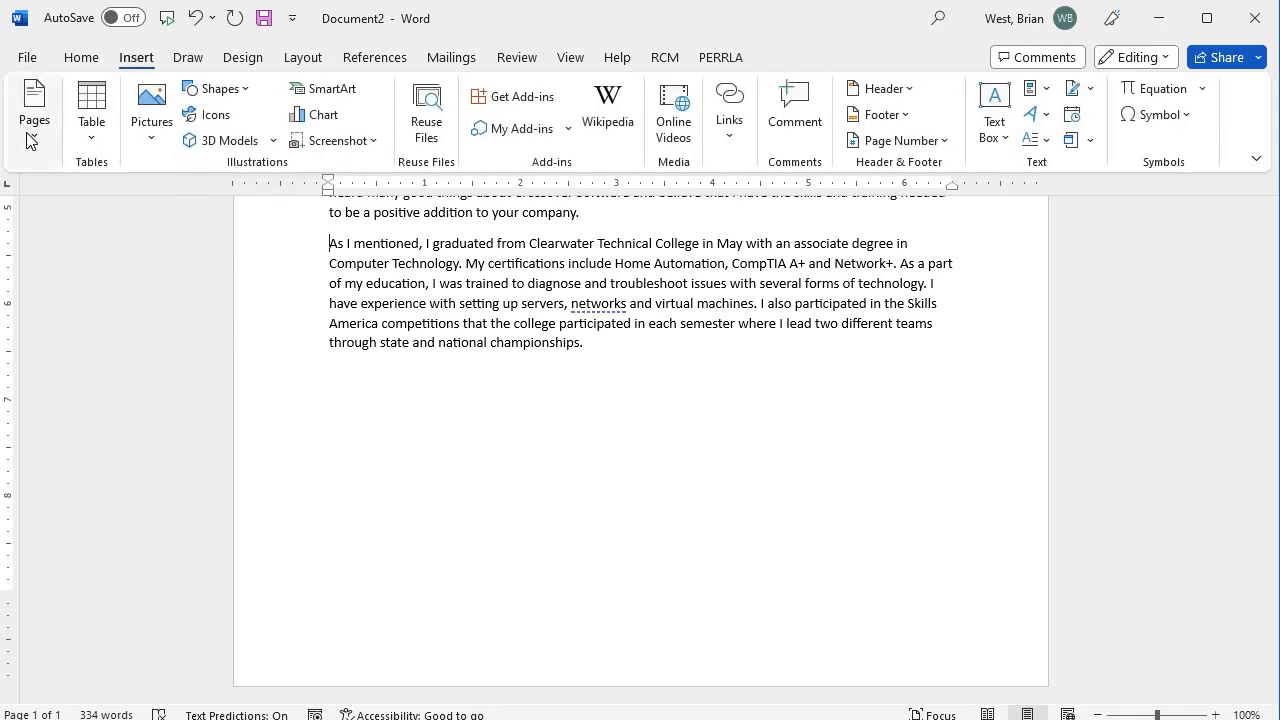
key(ctrl+Return)
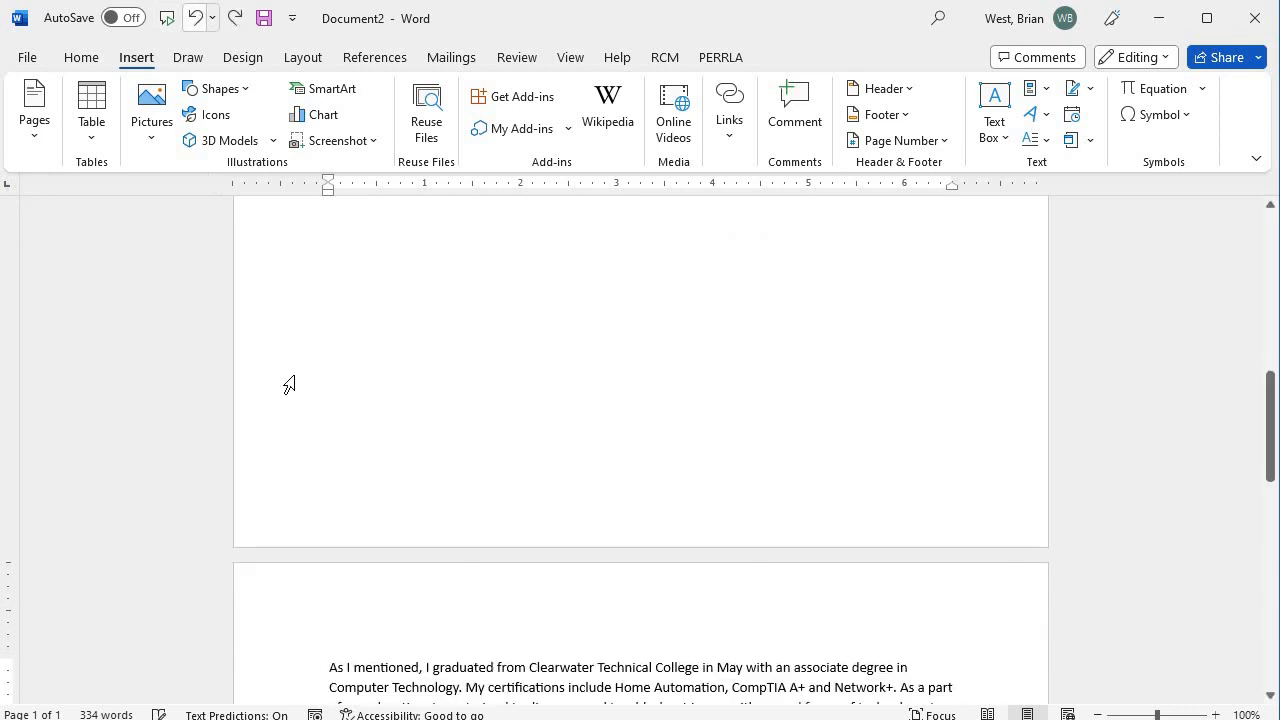
scroll(343, 323, up, 3)
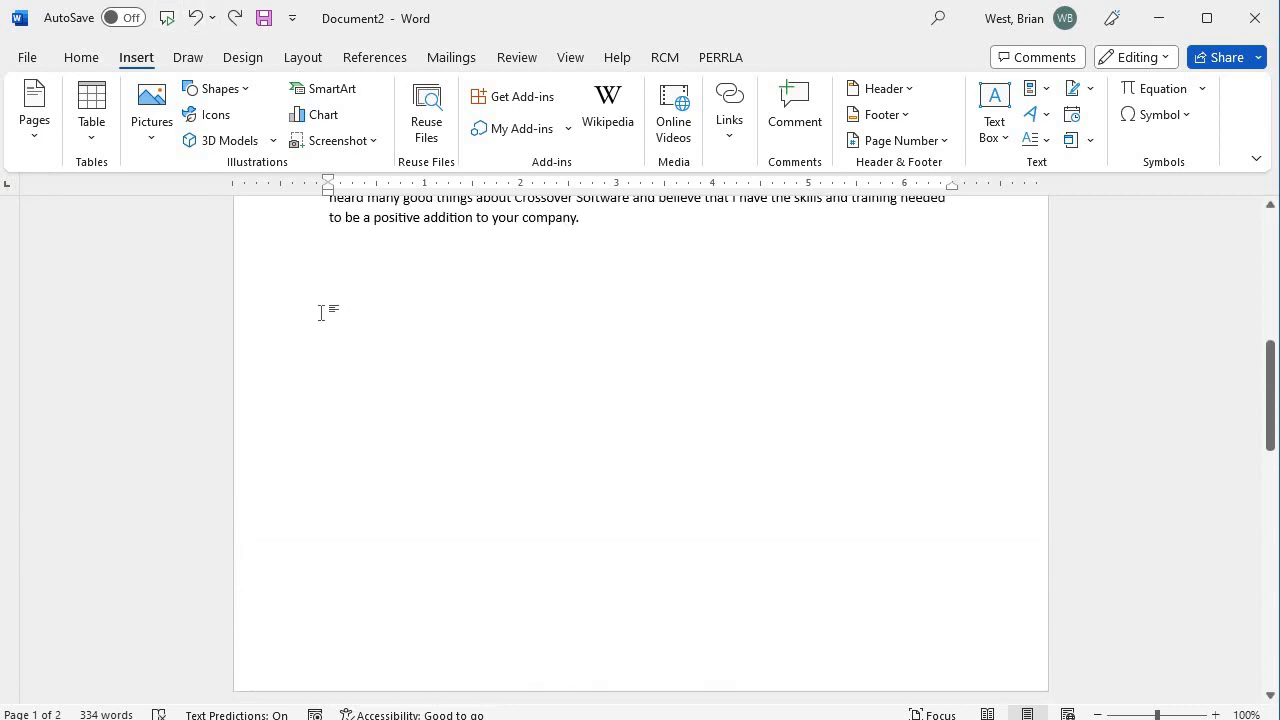
Browse the Layout, Design, Draw and Insert commands, then return to Home.
click(318, 60)
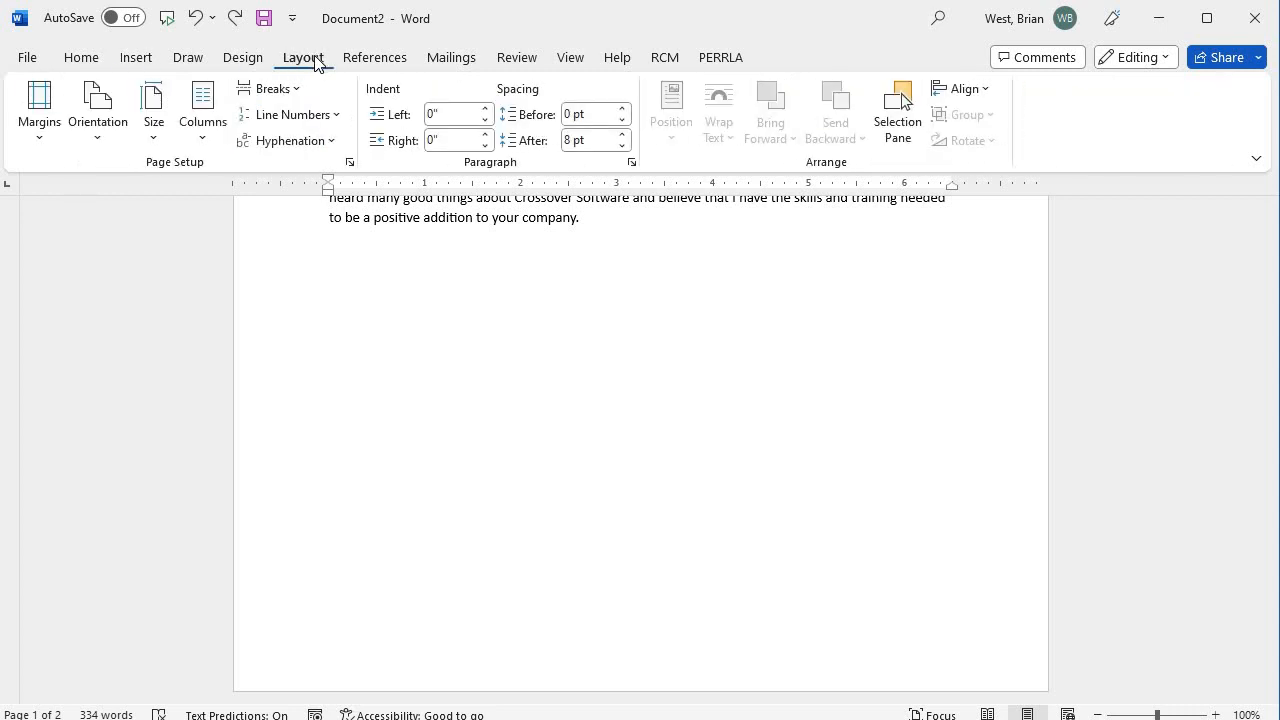
click(253, 62)
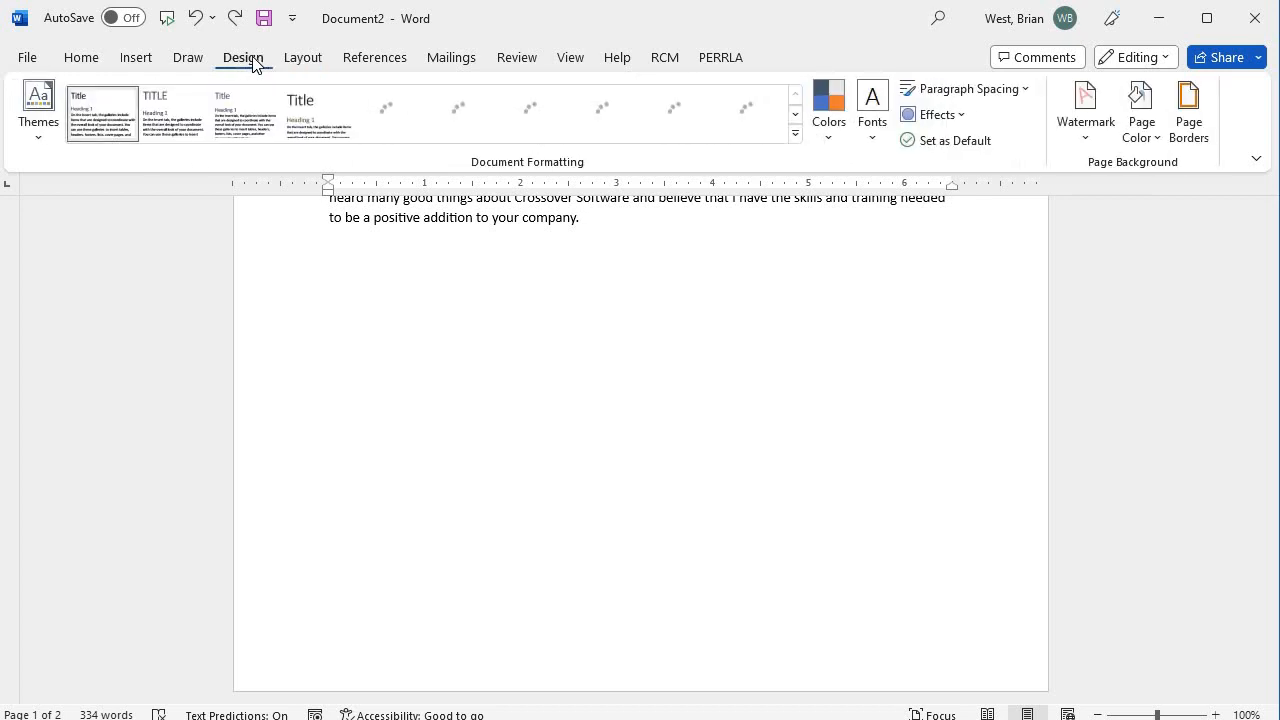
click(186, 61)
click(143, 62)
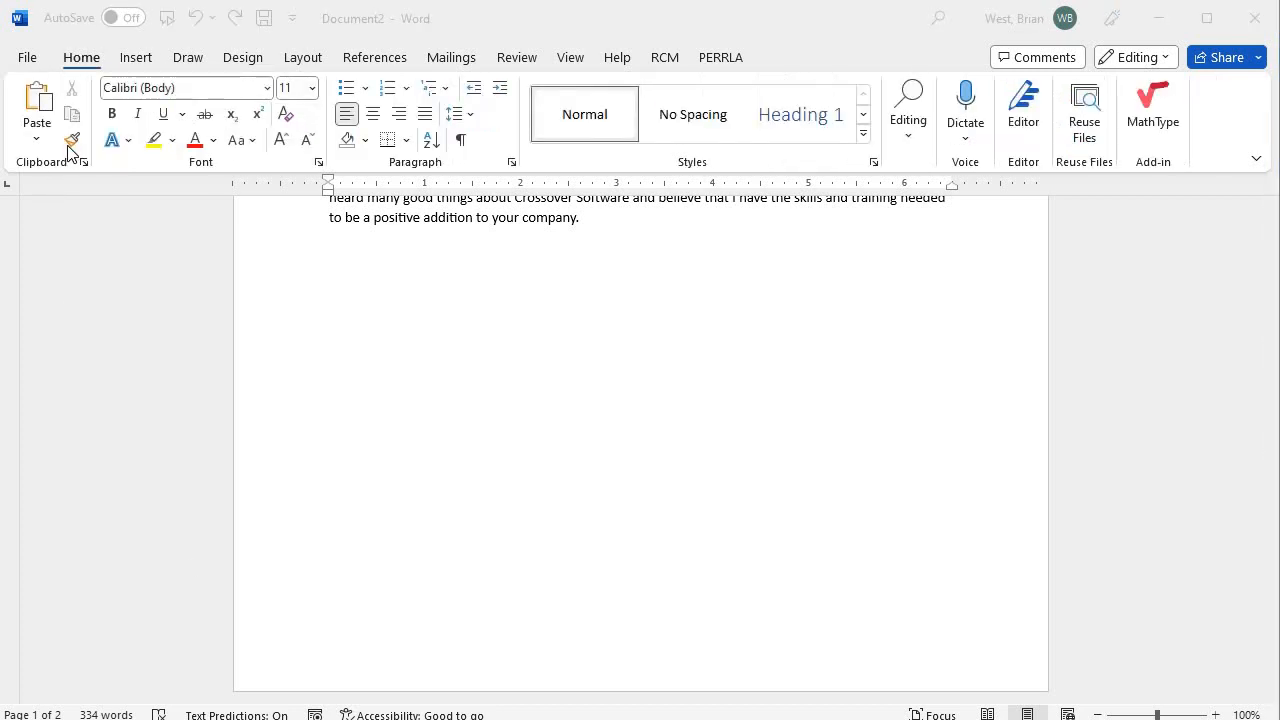
click(84, 58)
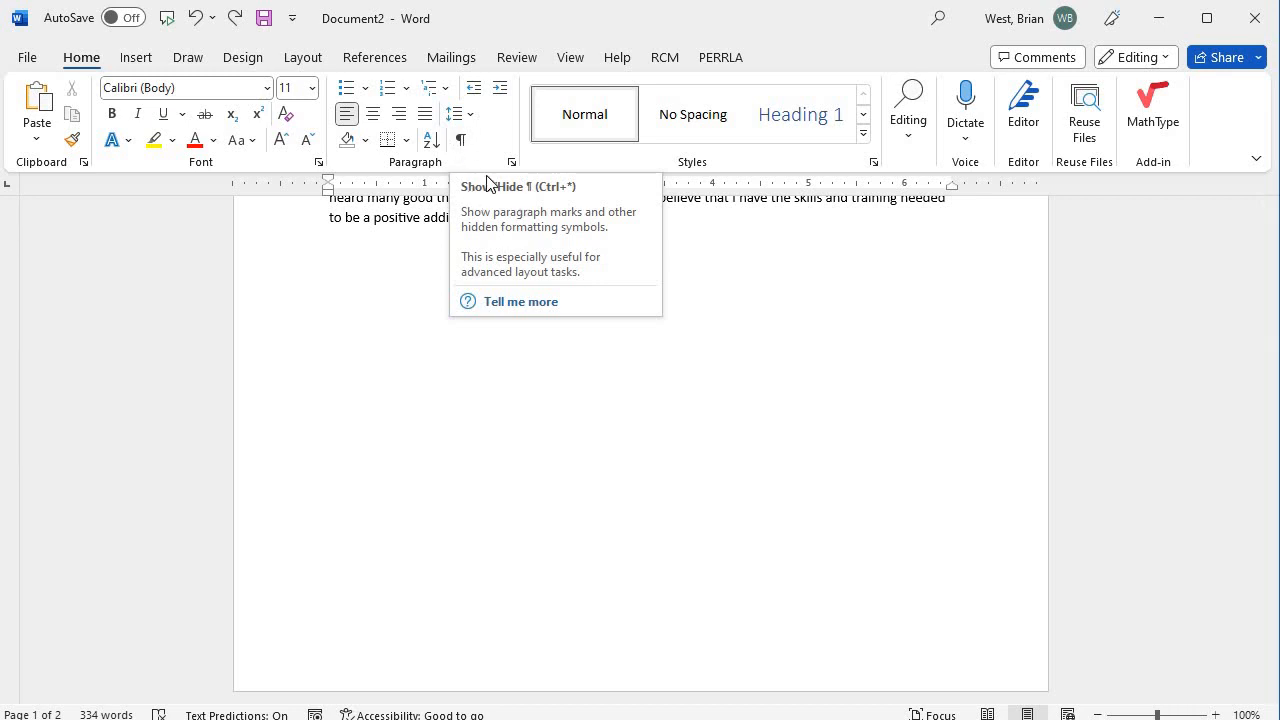
Turn on Show/Hide ¶ and locate the Page Break after the 'positive addition to your company' sentence.
click(462, 141)
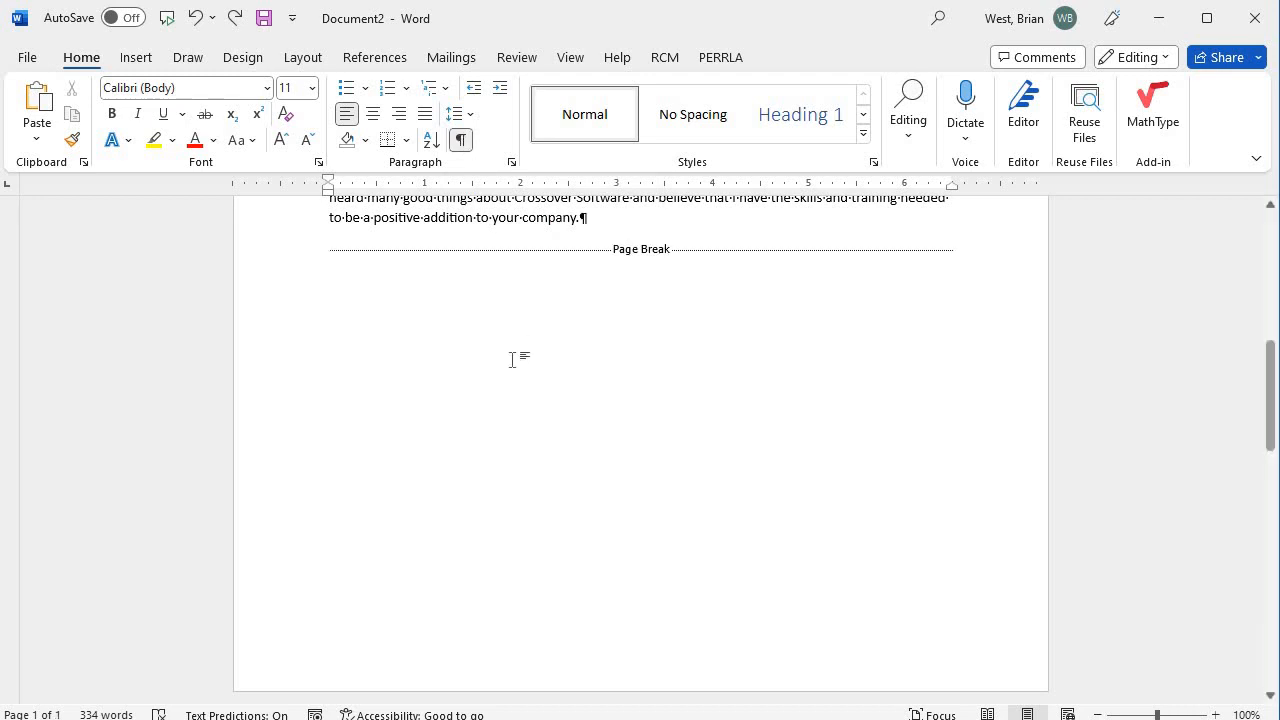
scroll(514, 360, up, 5)
scroll(517, 375, up, 5)
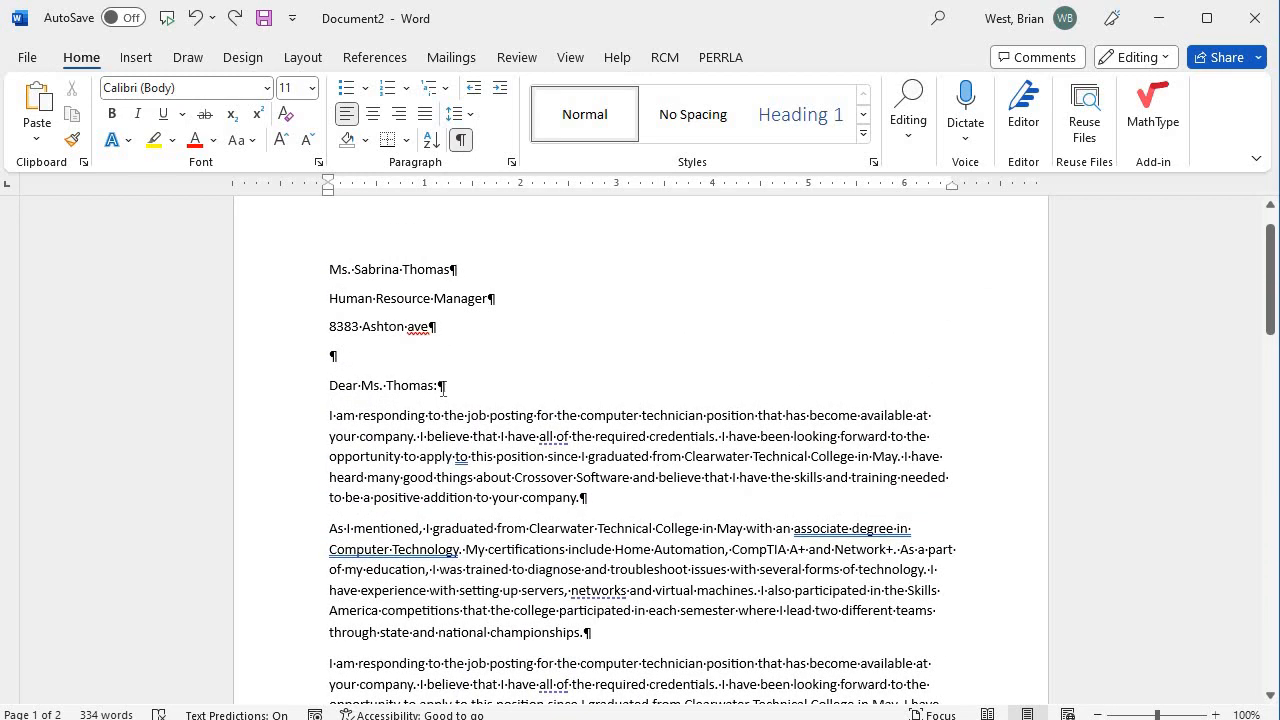
click(446, 388)
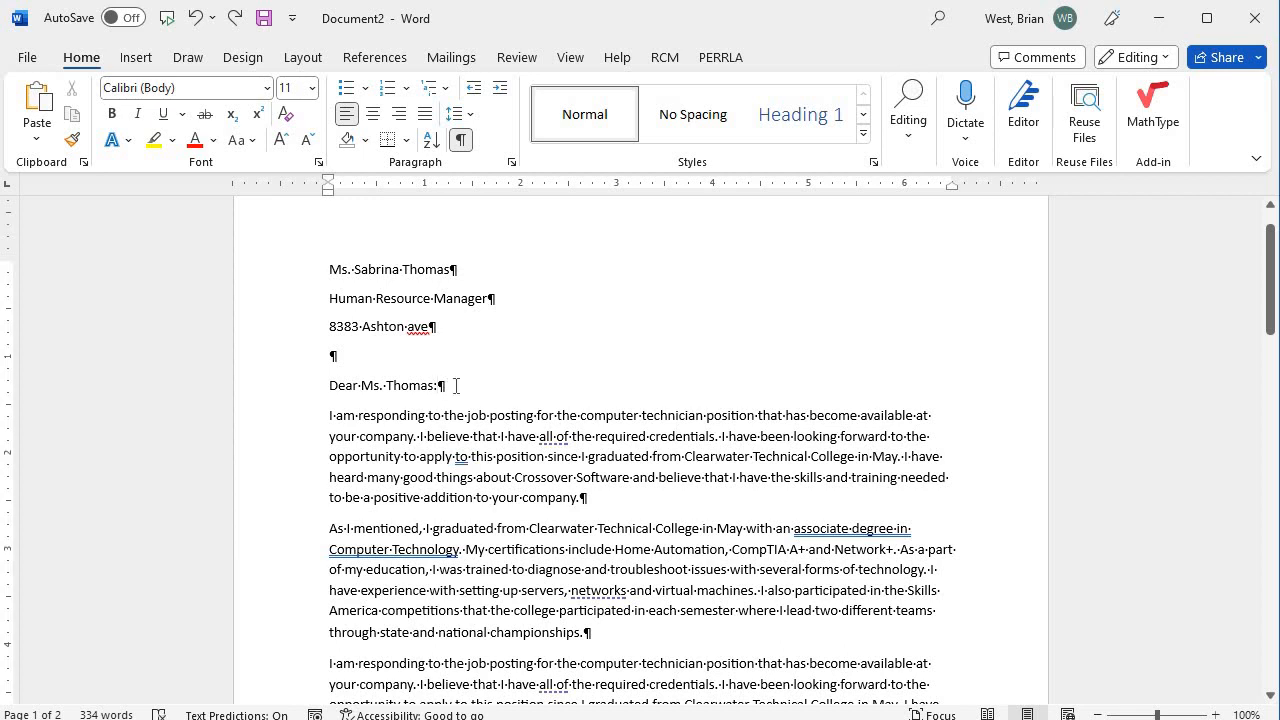
scroll(474, 400, down, 4)
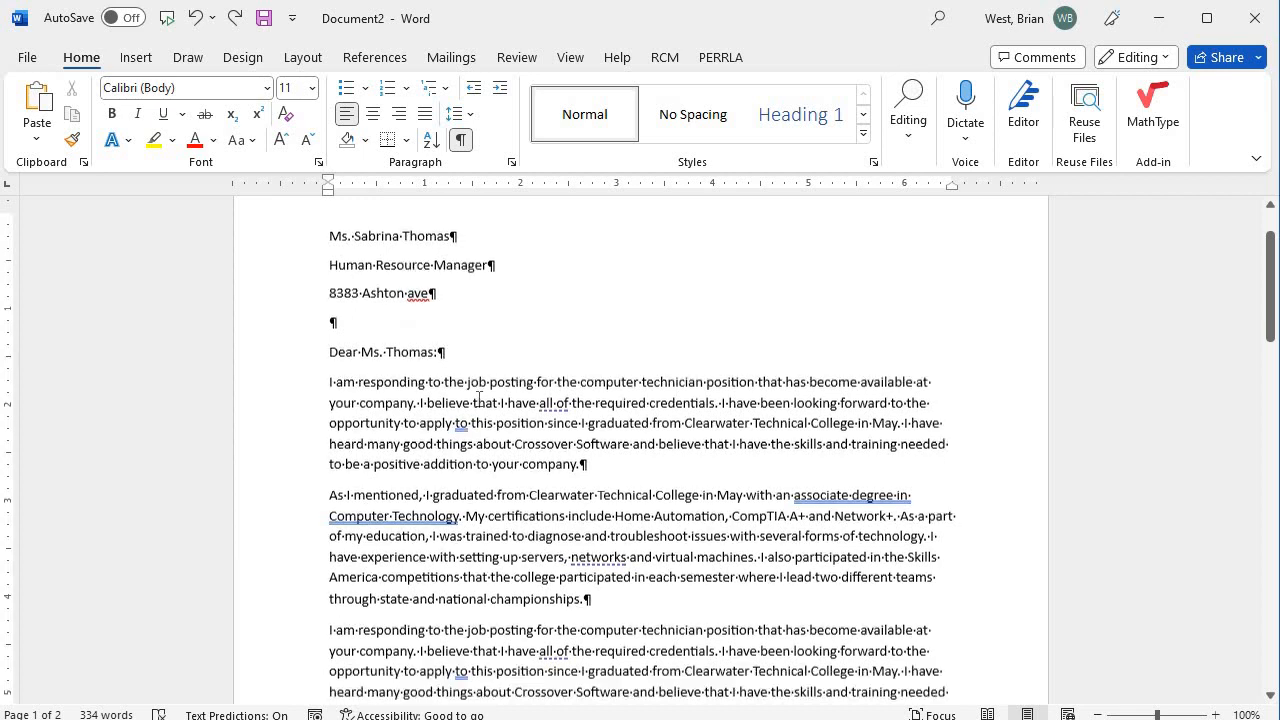
scroll(501, 392, down, 7)
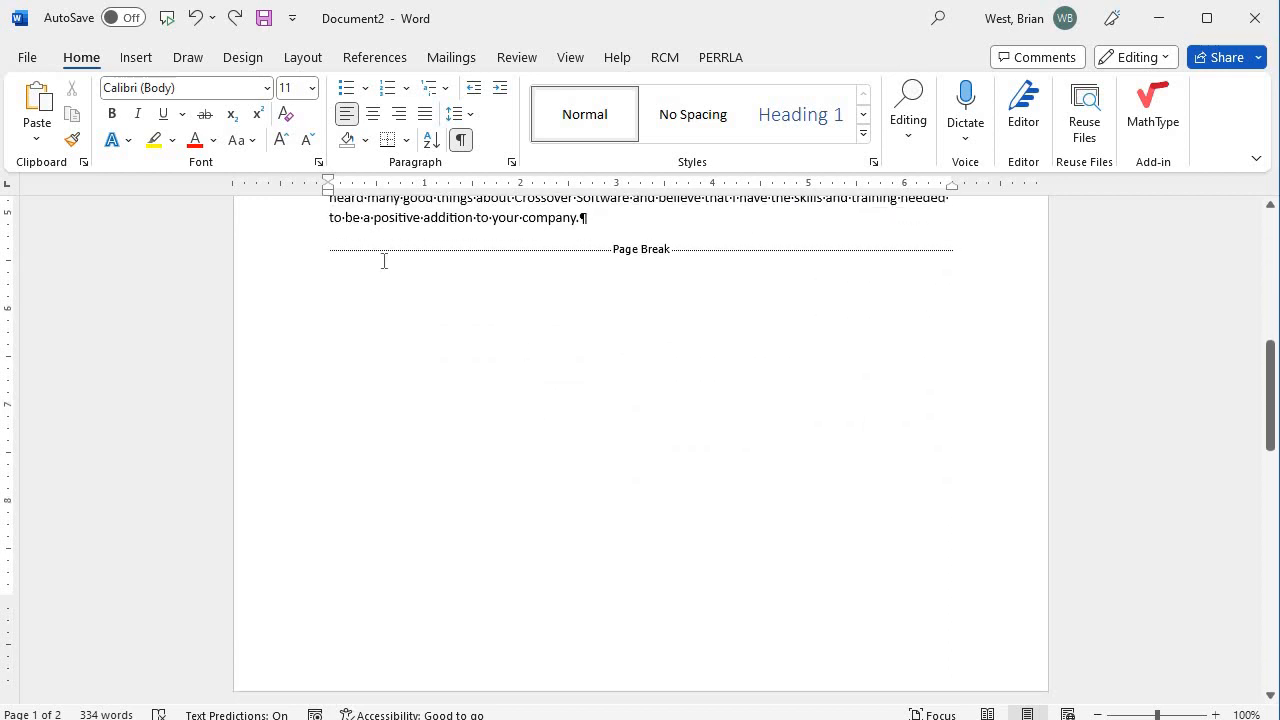
Remove the page break following the first body paragraph.
click(328, 253)
text(As I mentioned, I graduated from Clearwater Technical College in May with an associate degree in Computer Technology. My certifications include Home Automation, CompTIA A+ and Network+. As a part of my education, I was trained to diagnose and troubleshoot issues with several forms of technology. I have experience with setting up servers, networks and virtual machines. I also participated in the Skills America competitions that the college participated in each semester where I lead two different teams through state and national championships.)
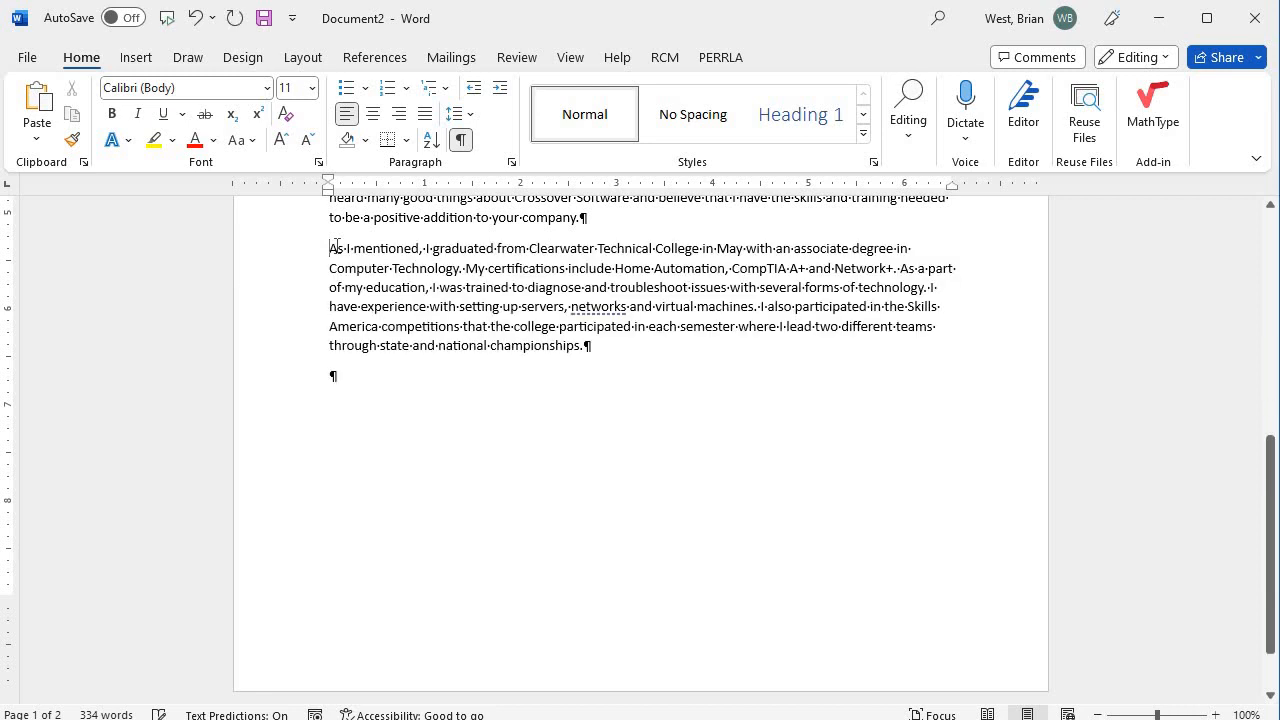
scroll(474, 441, down, 1)
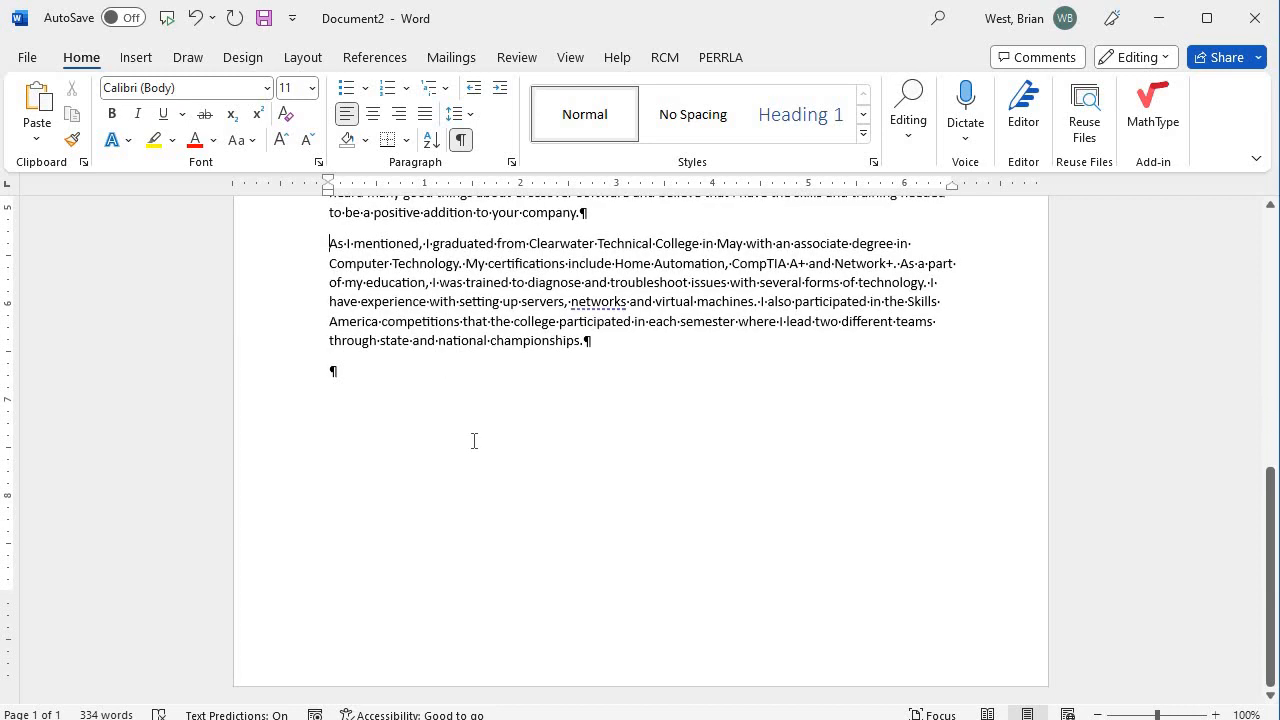
text(As I mentioned, I graduated from Clearwater Technical College in May with an associate degree in Computer Technology. My certifications include Home Automation, CompTIA A+ and Network+. As a part of my education, I was trained to diagnose and troubleshoot issues with several forms of technology. I have experience with setting up servers, networks and virtual machines. I also participated in the Skills America competitions that the college participated in each semester where I lead two different teams through state and national championships. I am responding to the job posting for the computer technician position that has become available at your company. I believe that I have all of the required credentials. I have been looking forward to the opportunity to apply to this position since I graduated from Clearwater Technical College in May. I have heard many good things about Crossover Software and believe that I have the skills and training needed to be a positive addition to your company.)
scroll(470, 450, up, 2)
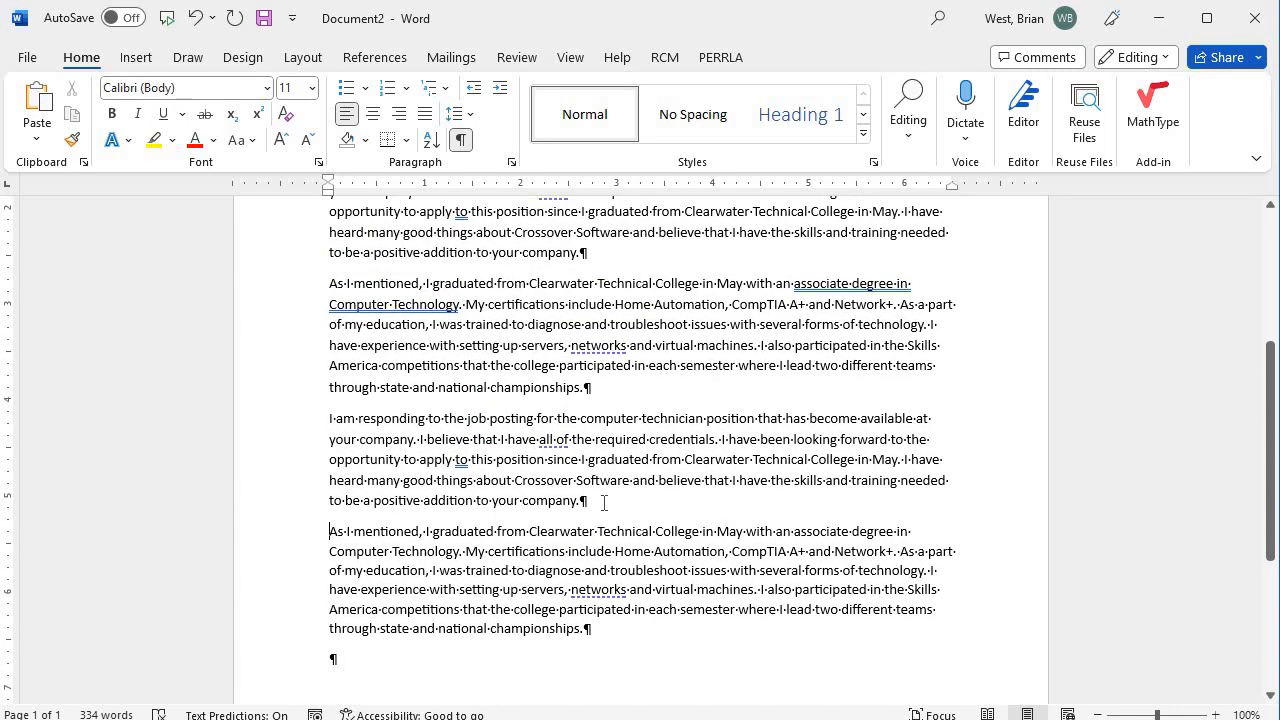
Add and then delete blank lines after 'company.', and hide formatting marks again.
click(604, 503)
key(Return)
key(Return)
key(Return)
key(Return)
key(Return)
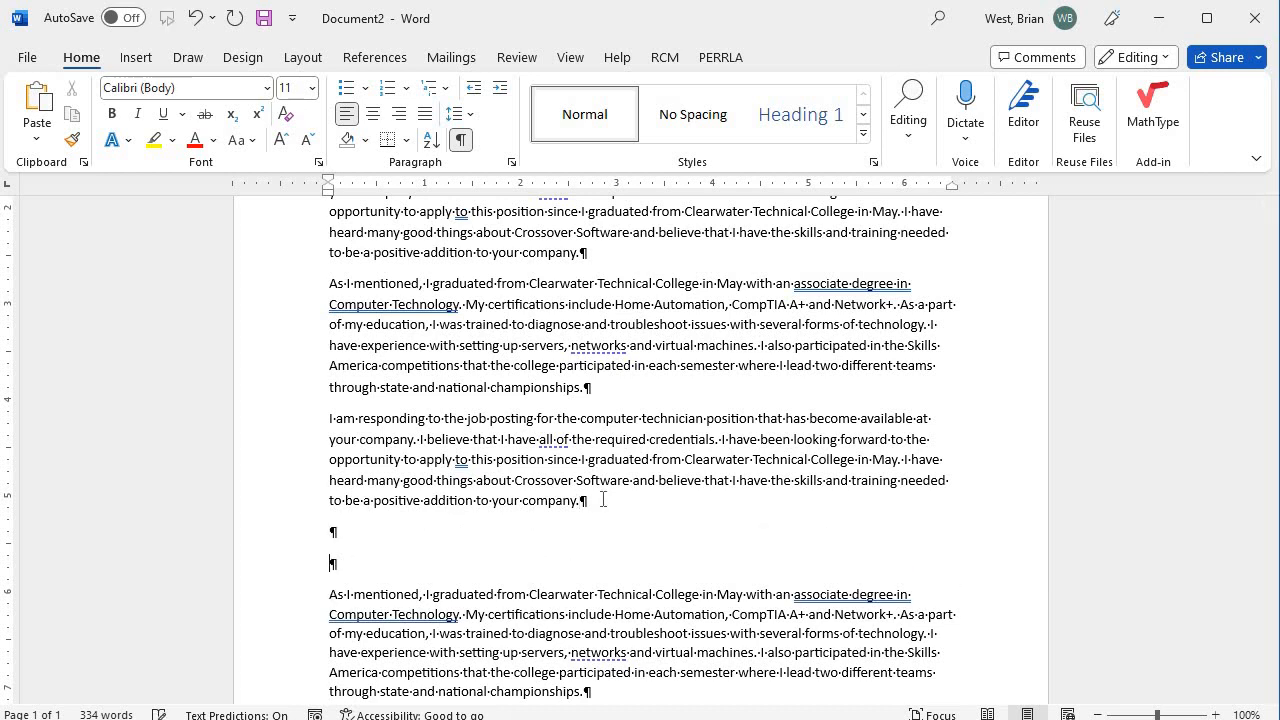
scroll(585, 483, down, 4)
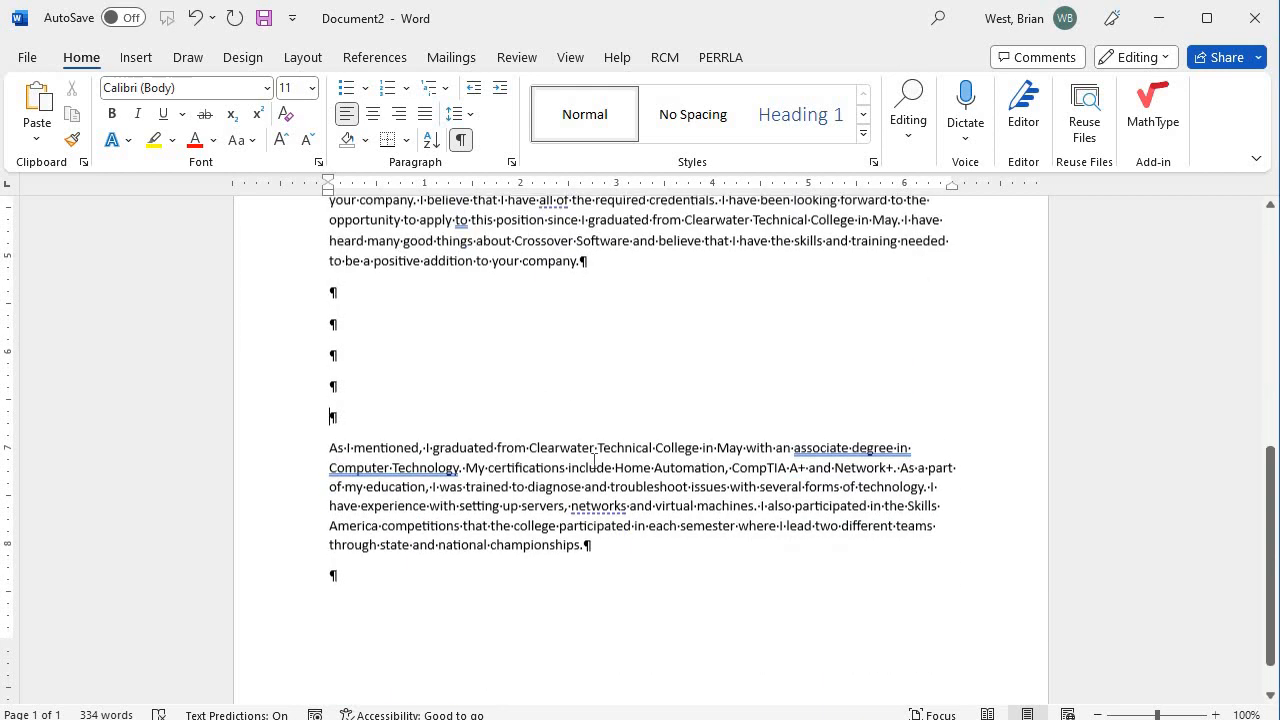
key(Return)
key(Return)
key(Return)
key(Return)
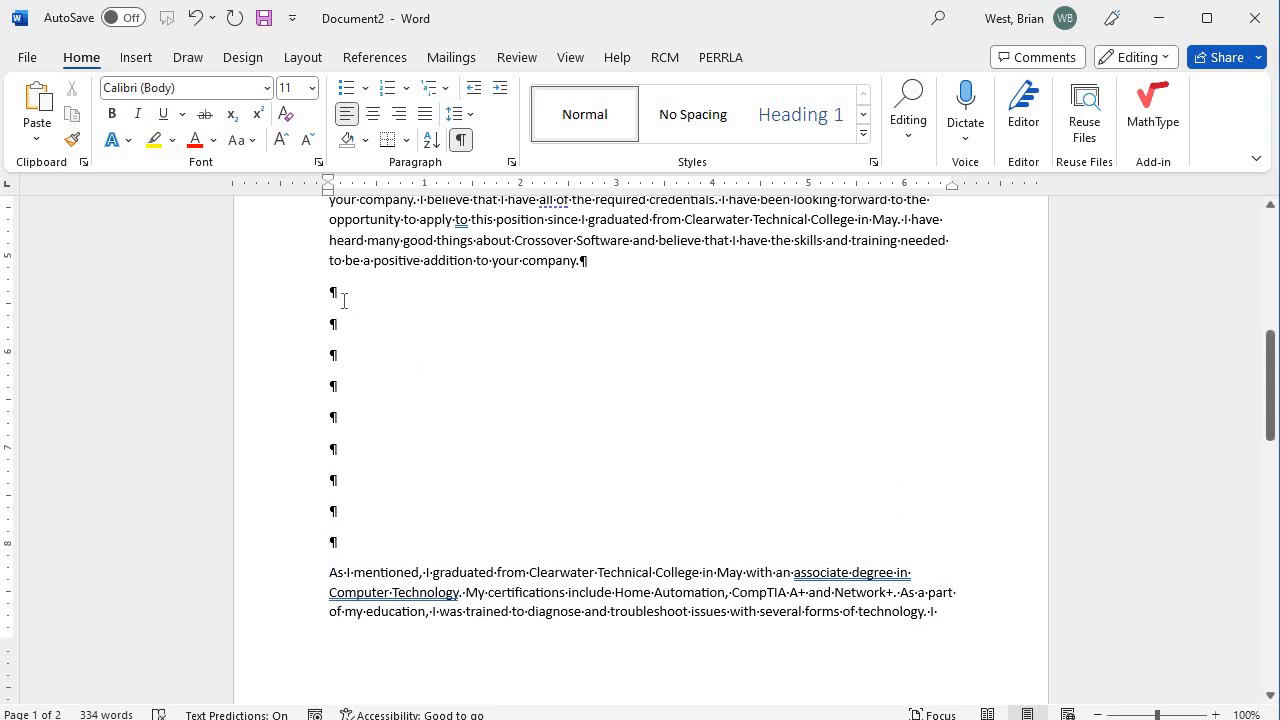
drag(315, 455, 317, 345)
key(Delete)
key(Delete)
key(Delete)
key(Delete)
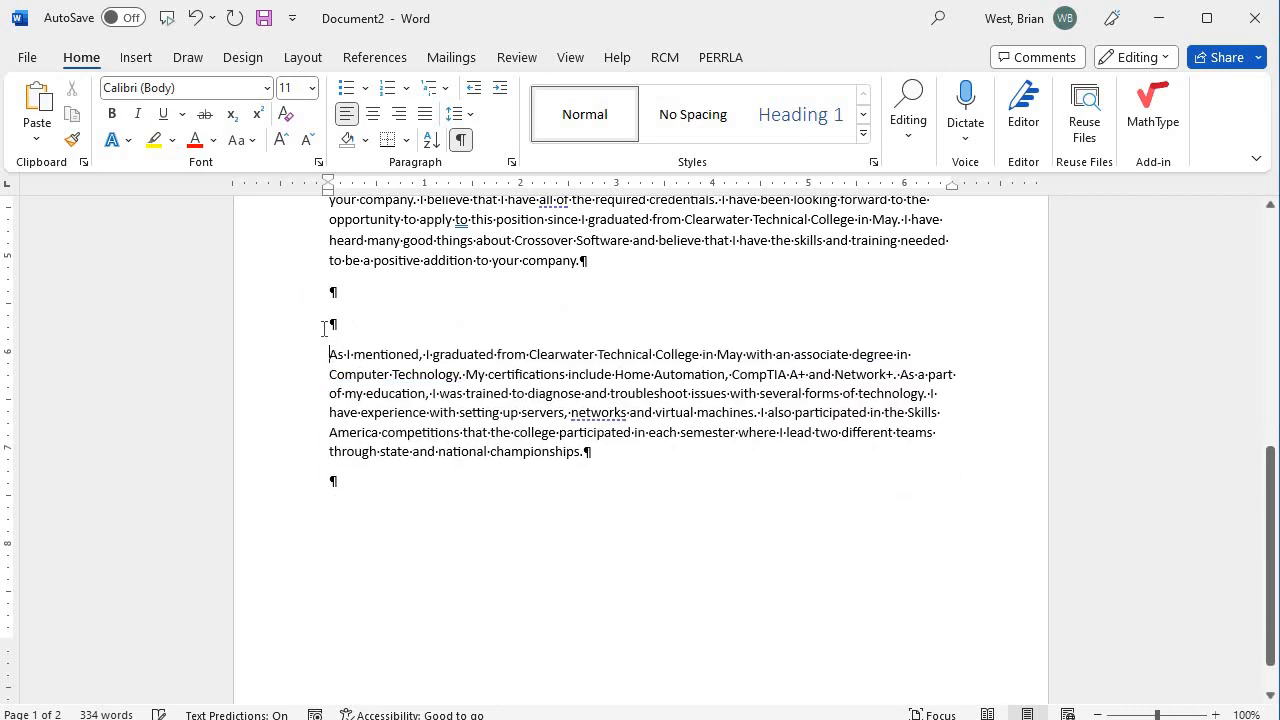
key(BackSpace)
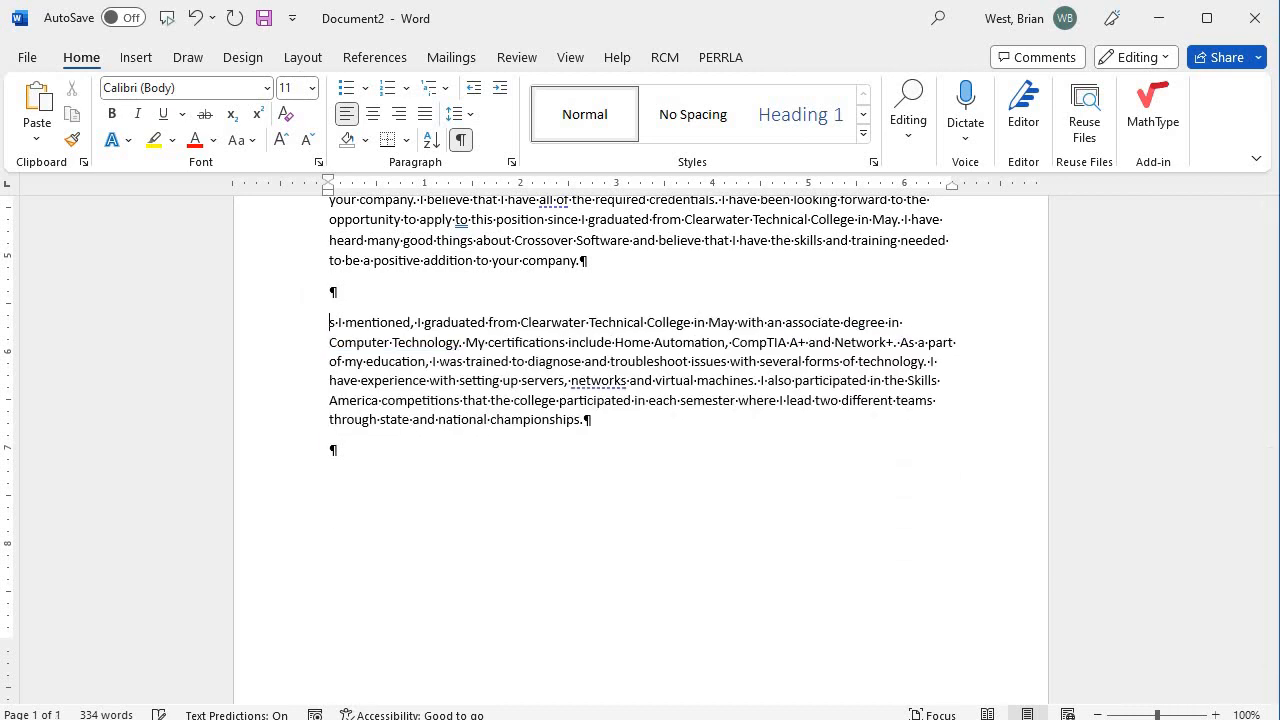
click(464, 143)
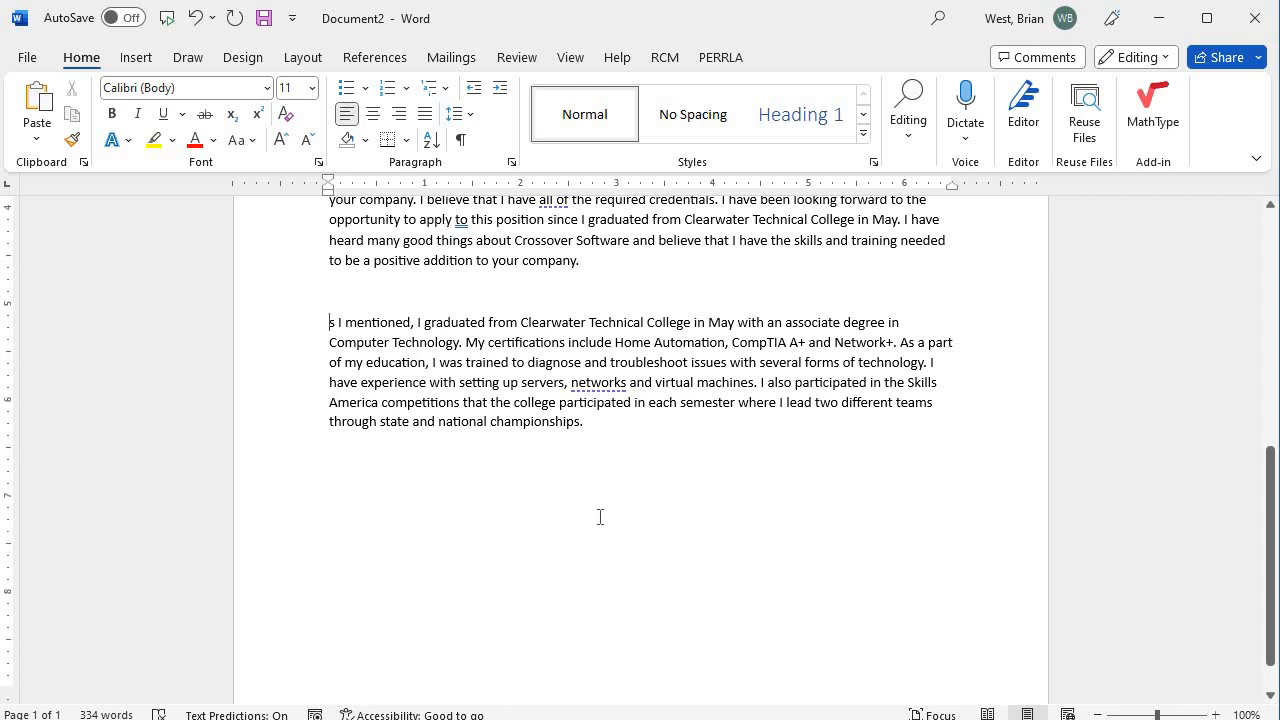
scroll(599, 518, up, 9)
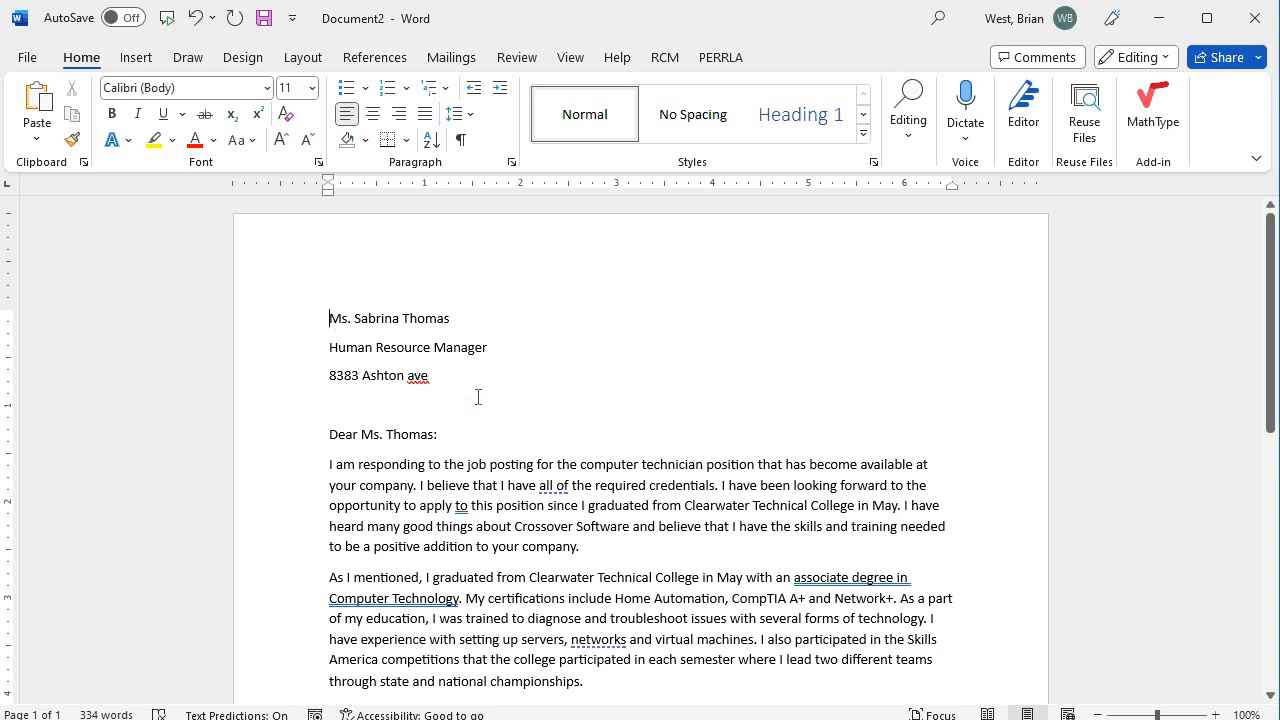
scroll(537, 453, down, 10)
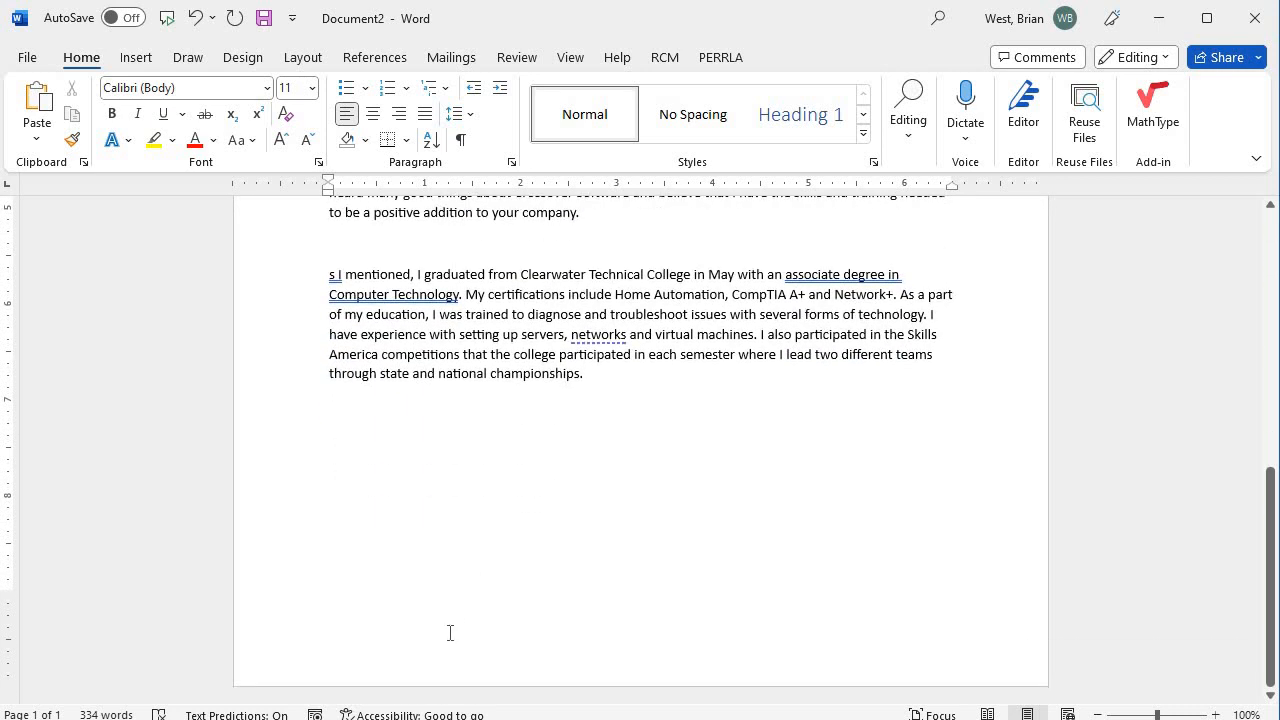
scroll(489, 399, up, 5)
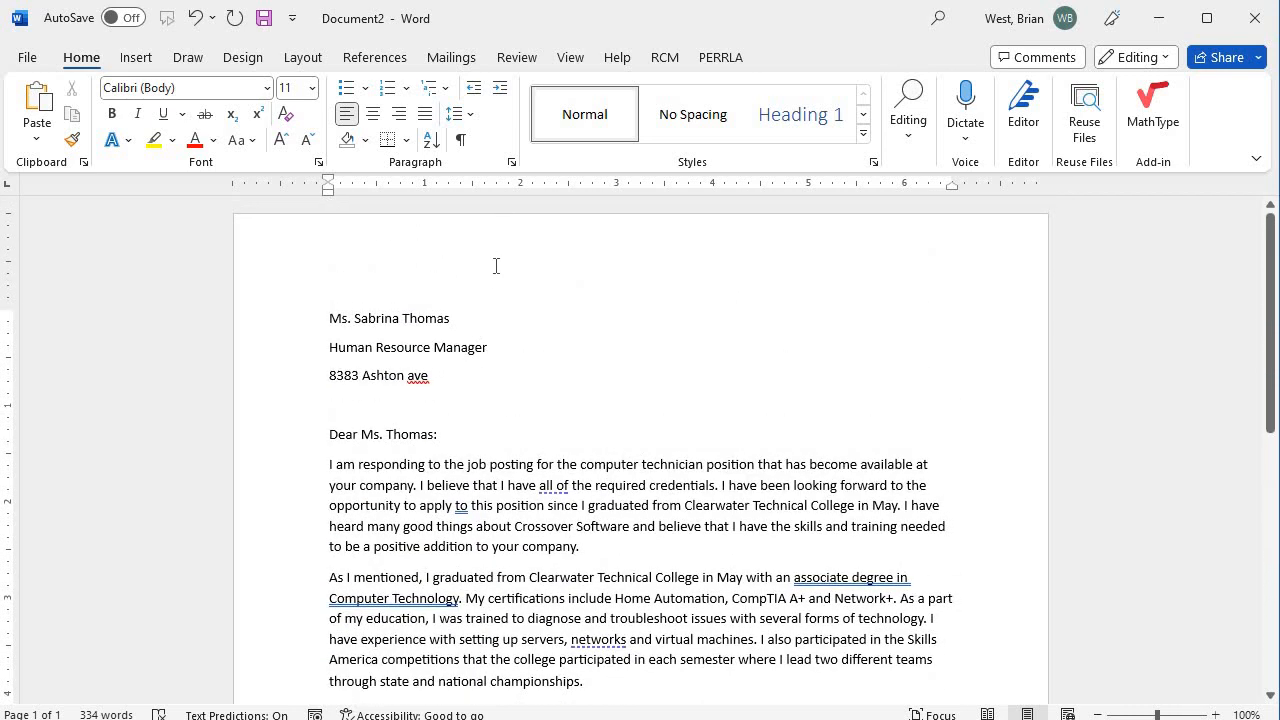
Type two practice lines into the header, delete them, and close the now-empty header.
double_click(496, 266)
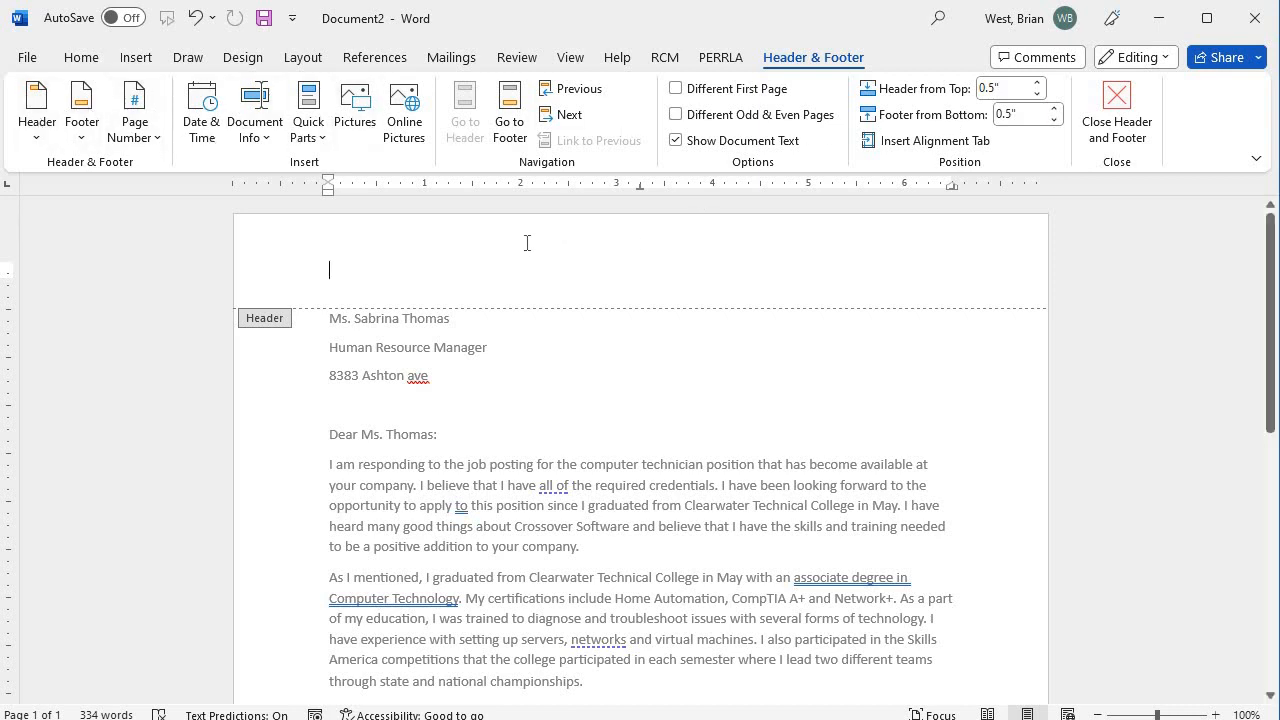
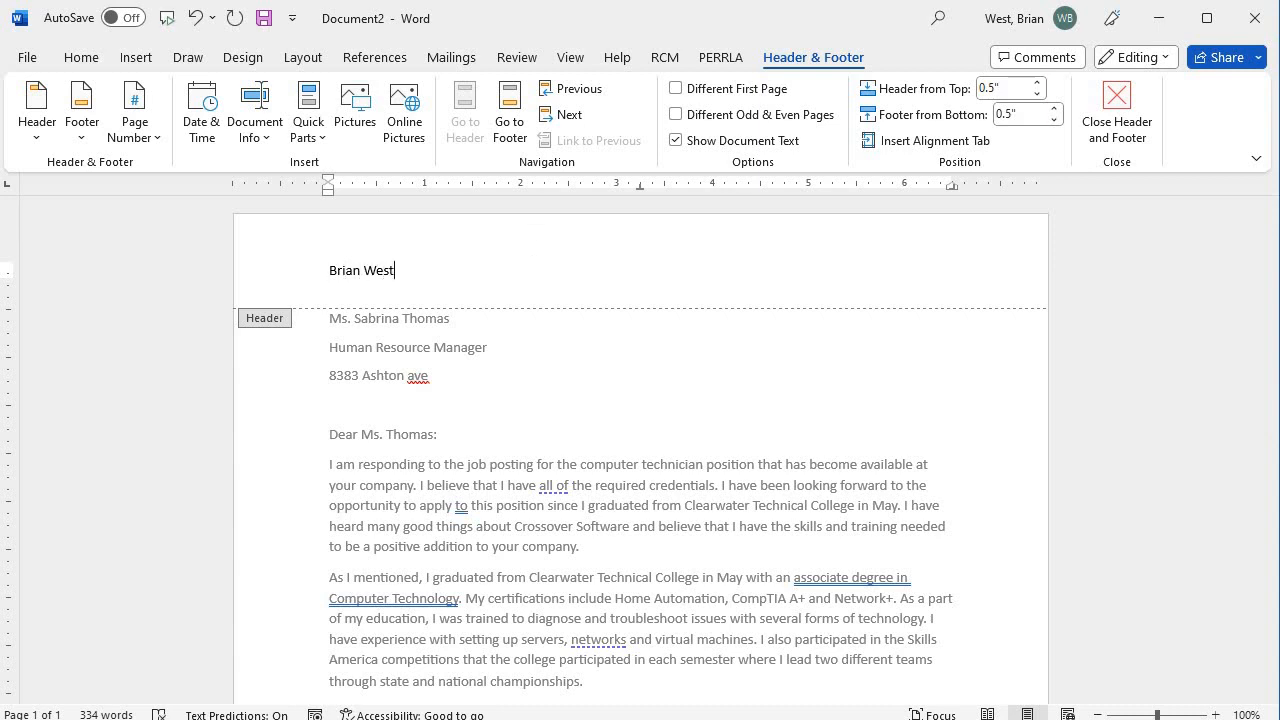
key(Return)
text(Lkajdlfd;lj)
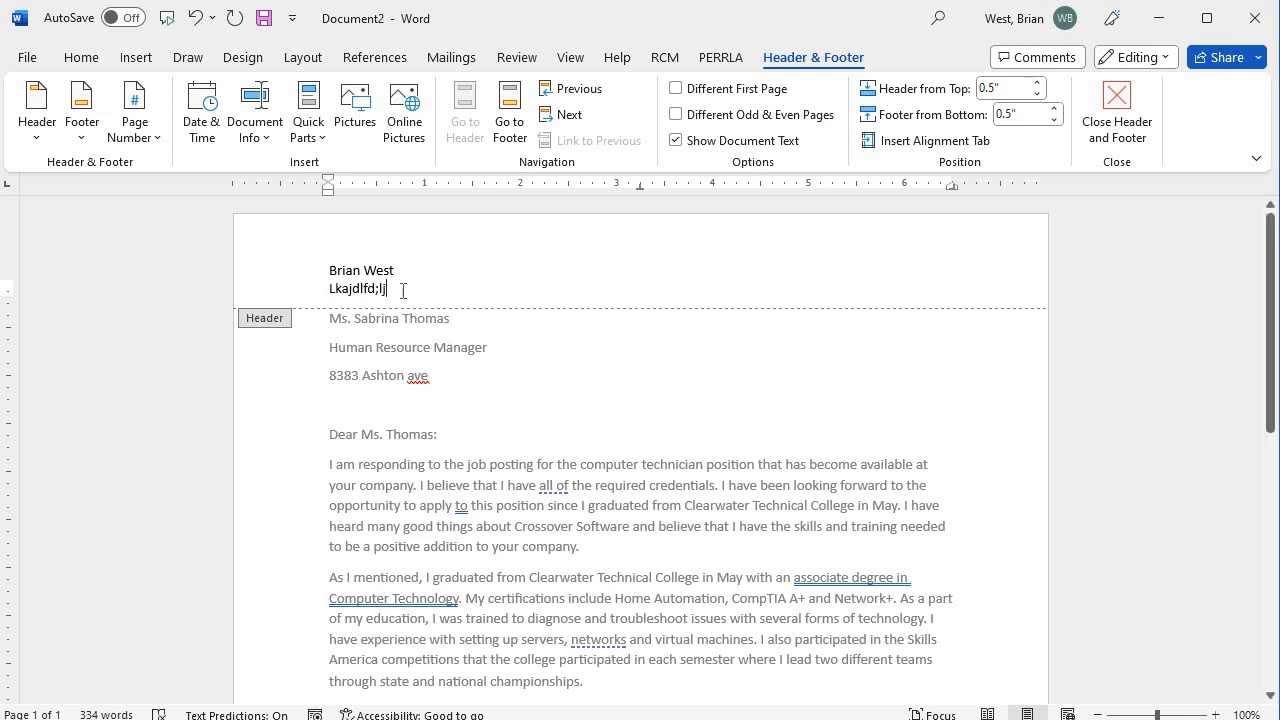
drag(395, 287, 303, 266)
key(BackSpace)
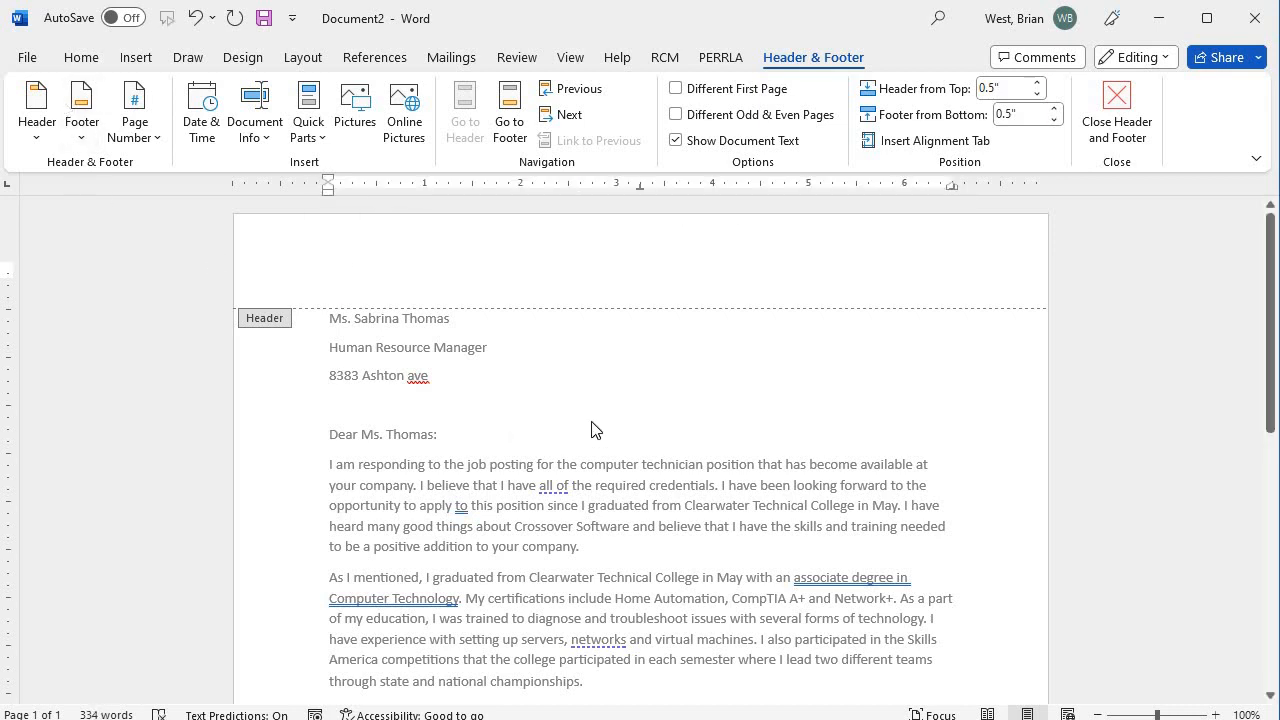
click(1119, 114)
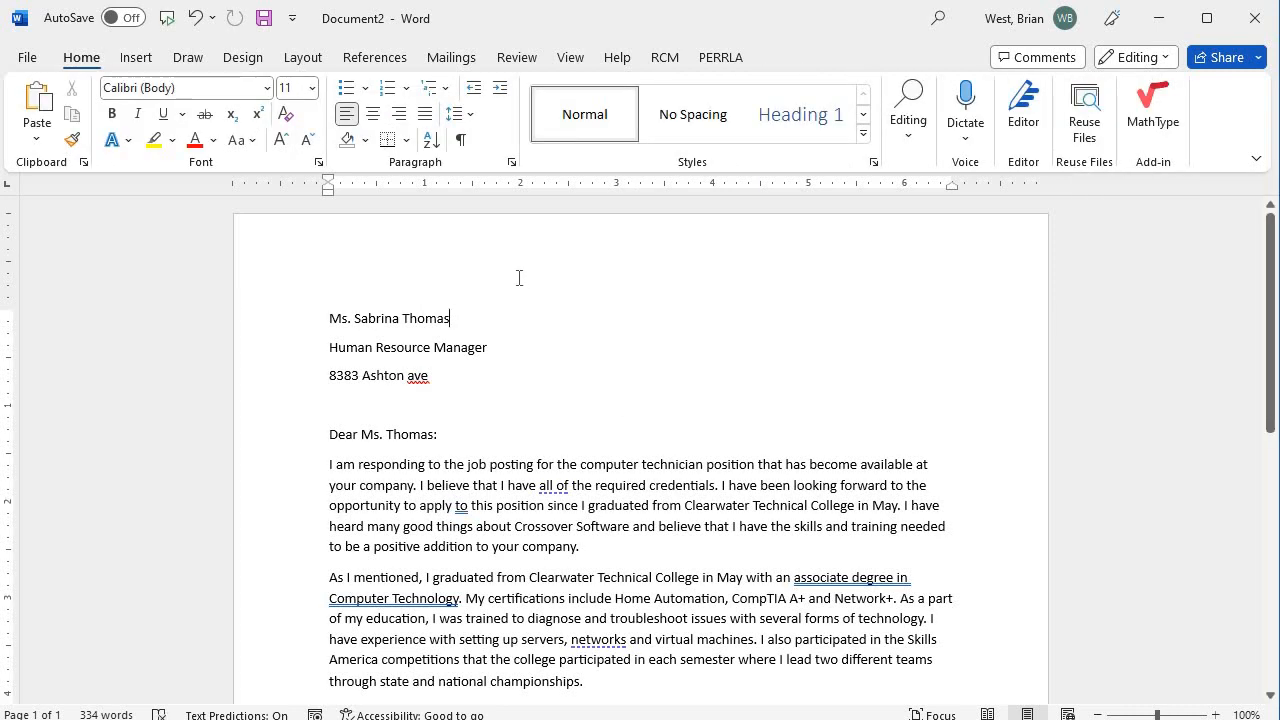
Reopen the header, go back to the letter body, and show the Insert commands.
double_click(507, 271)
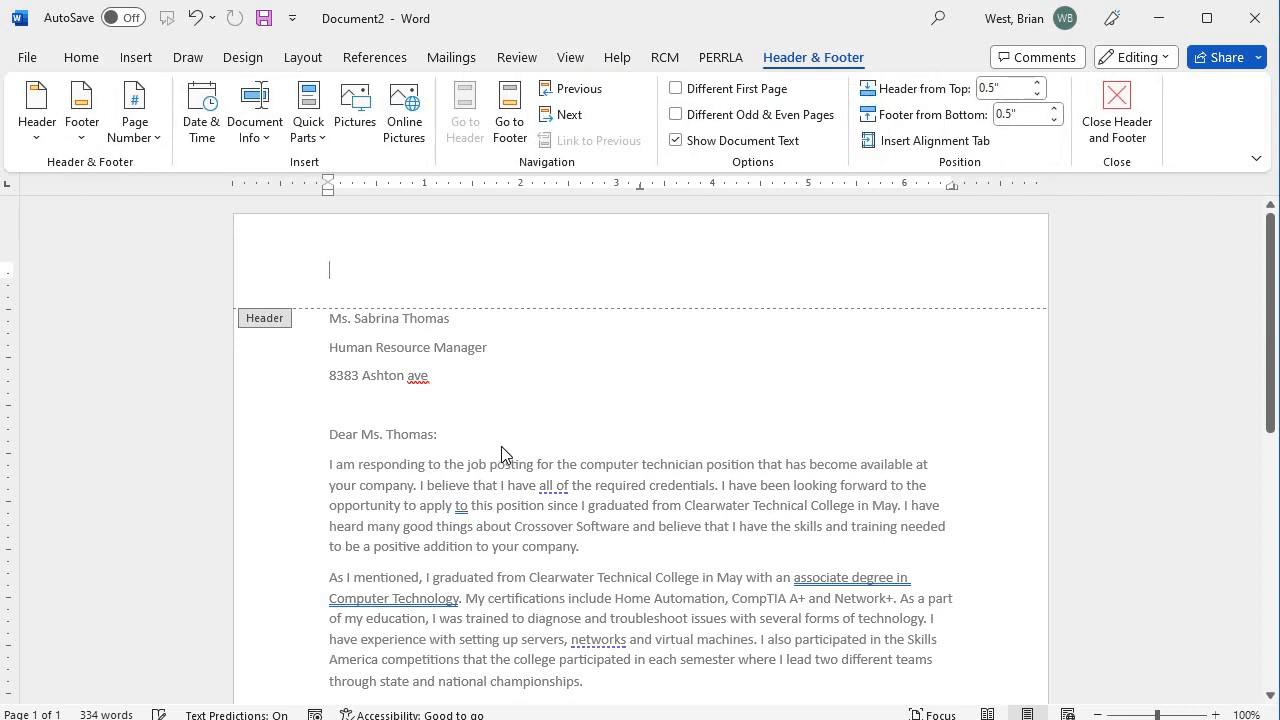
double_click(493, 485)
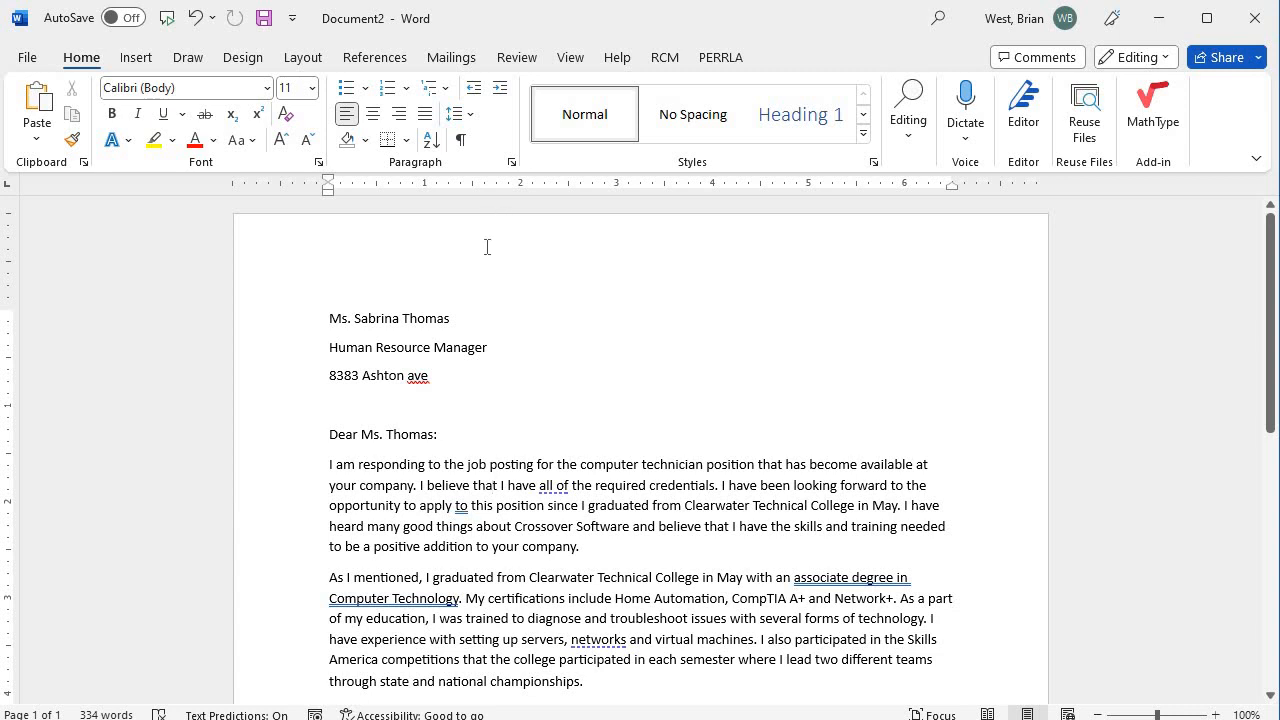
click(137, 60)
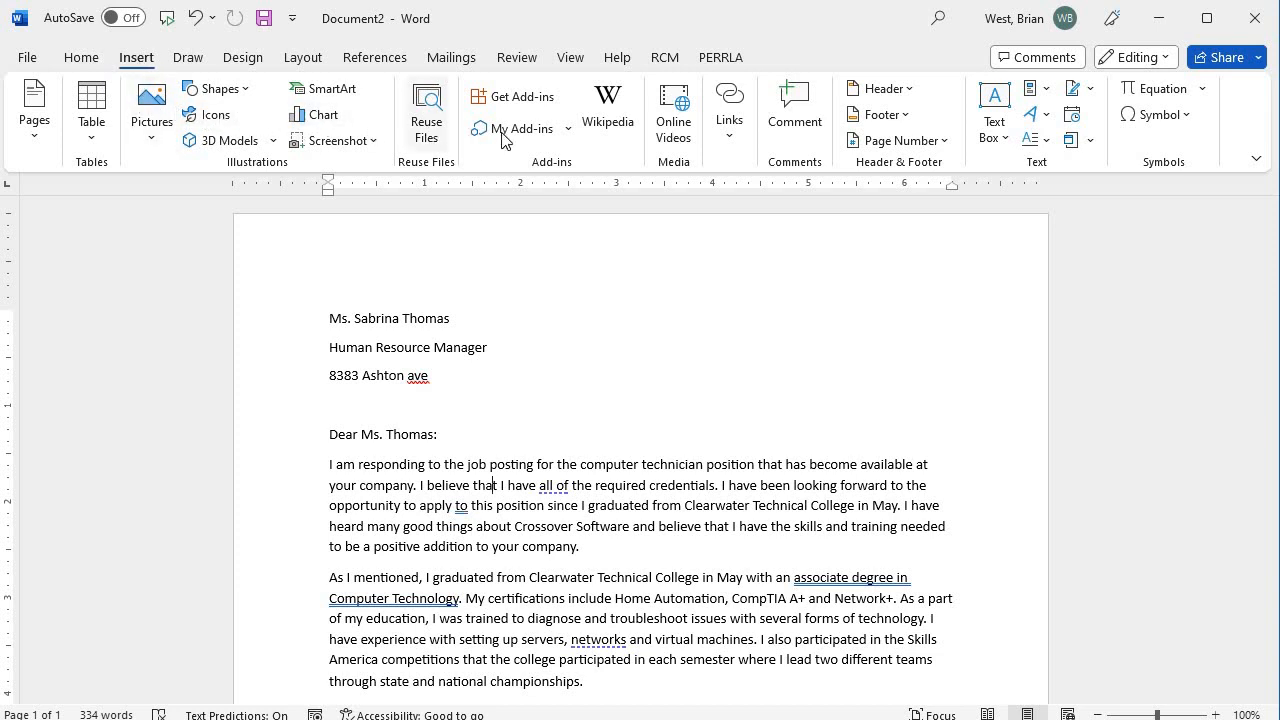
Insert the Integral header and type the author's resume title into its [DOCUMENT TITLE] field.
click(912, 97)
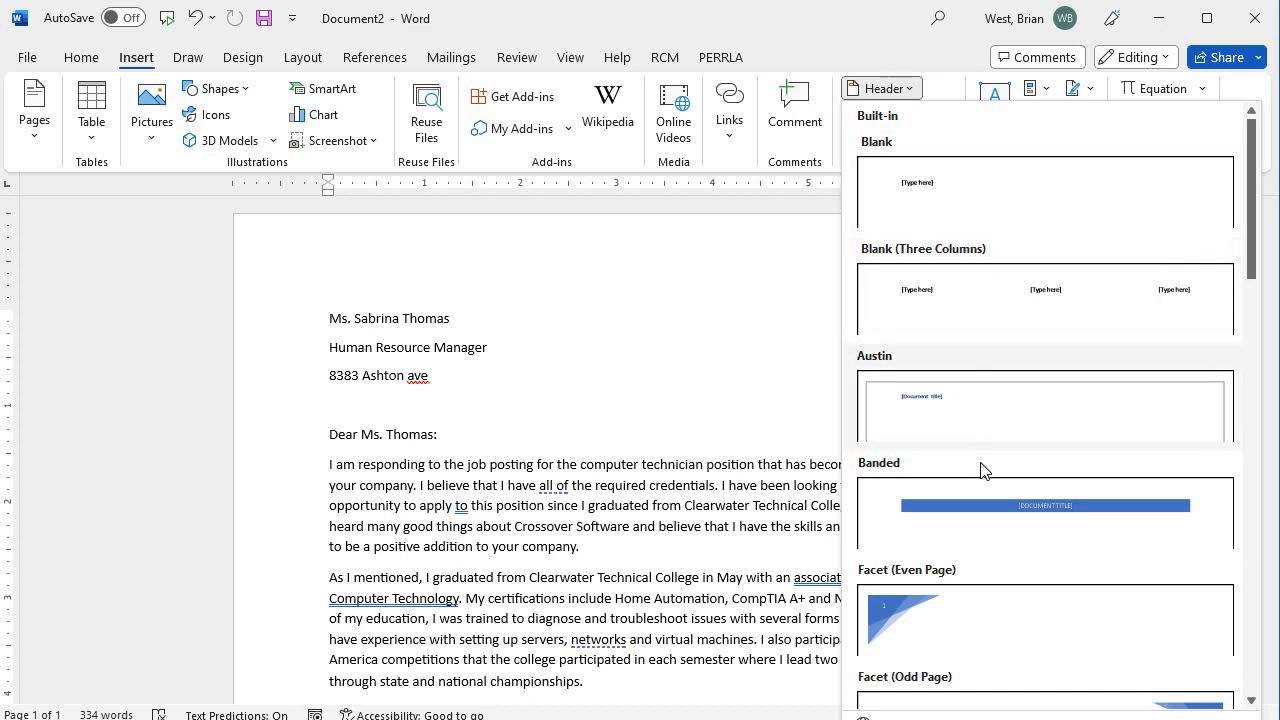
scroll(981, 530, down, 2)
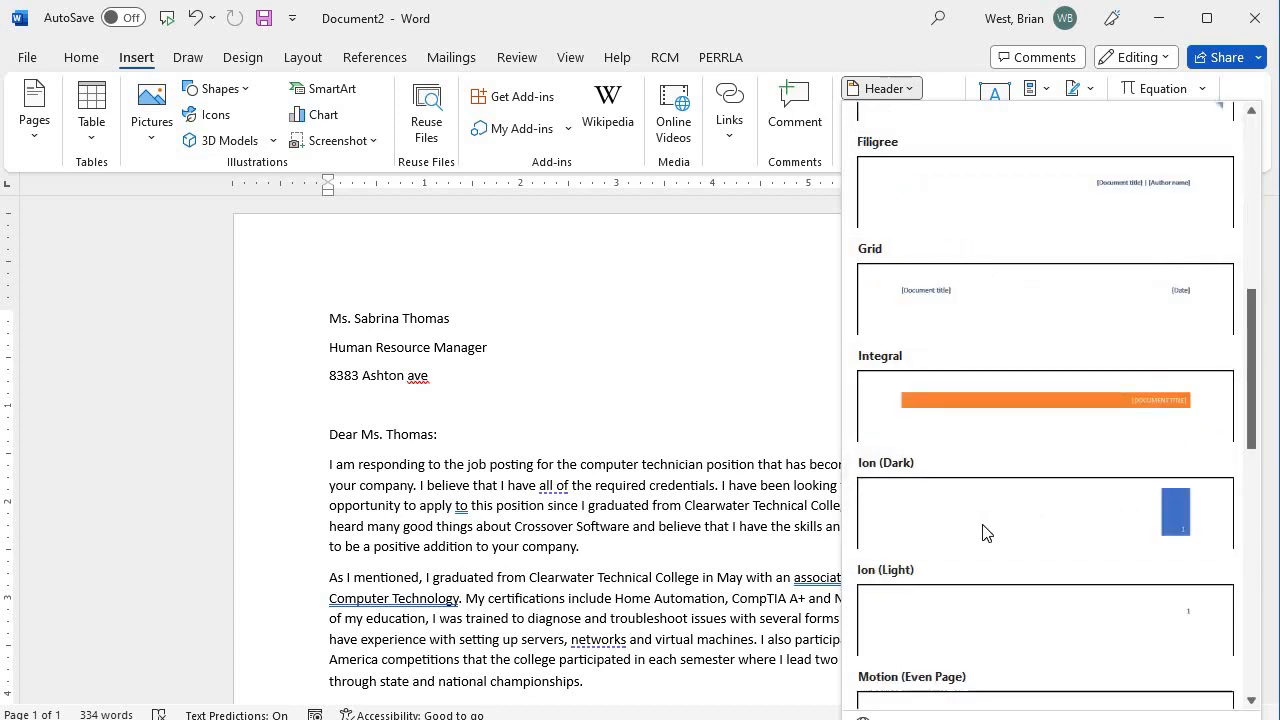
scroll(983, 531, up, 1)
scroll(986, 534, down, 1)
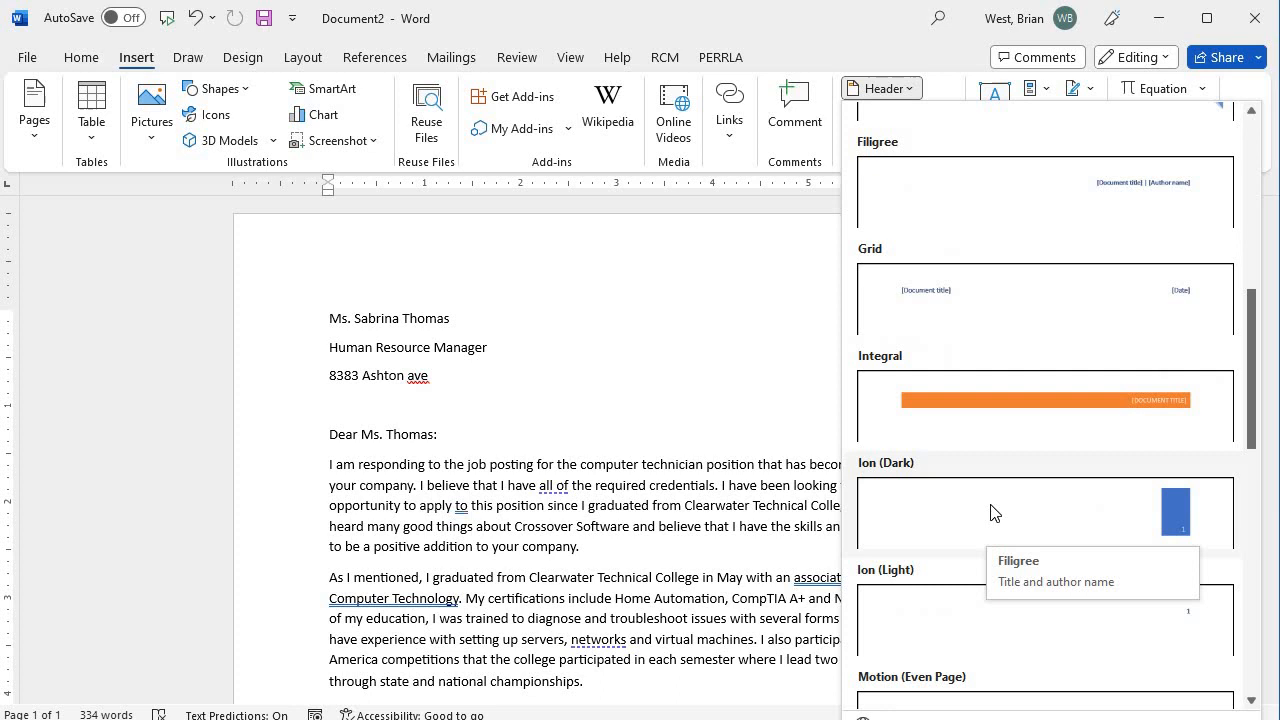
click(1015, 410)
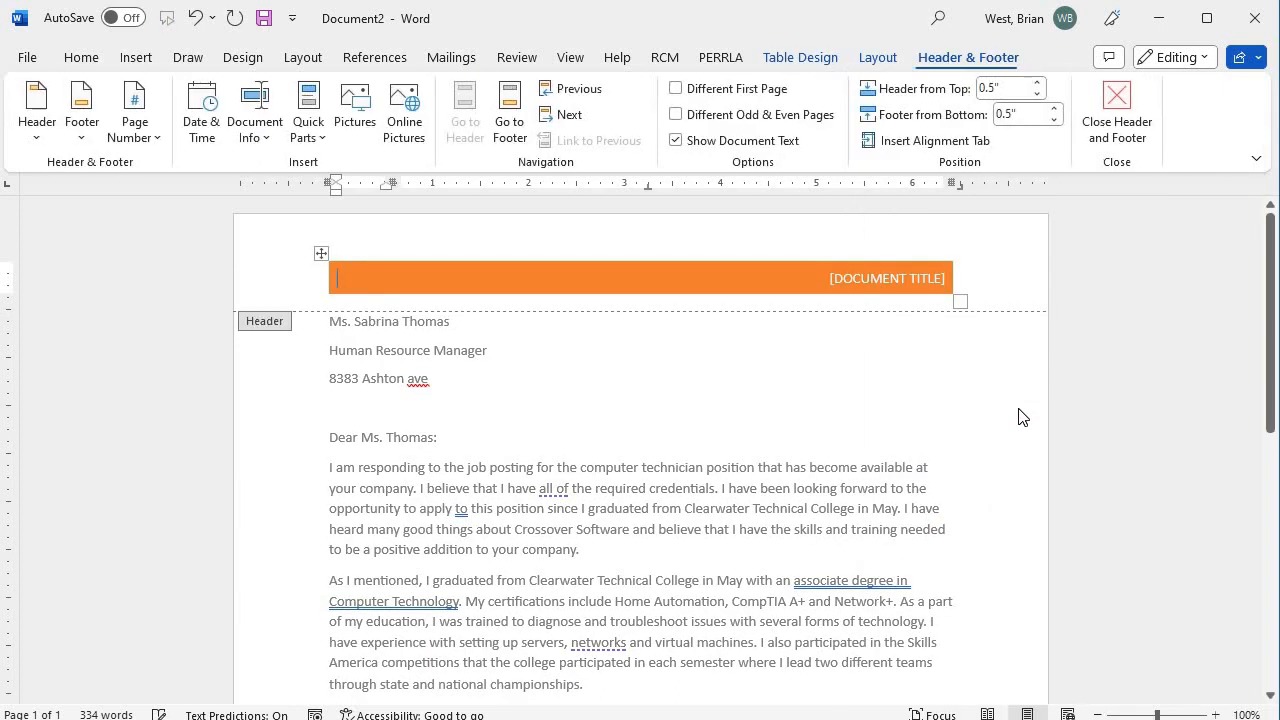
click(829, 275)
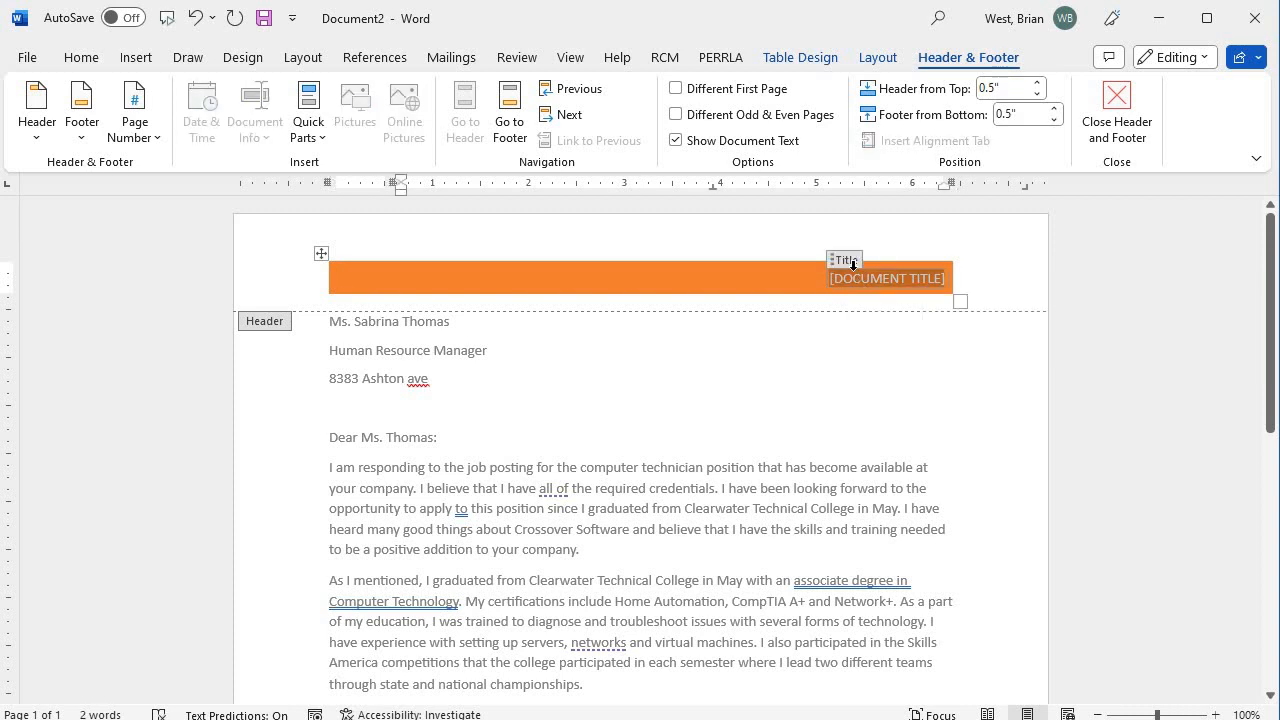
text(Brian's)
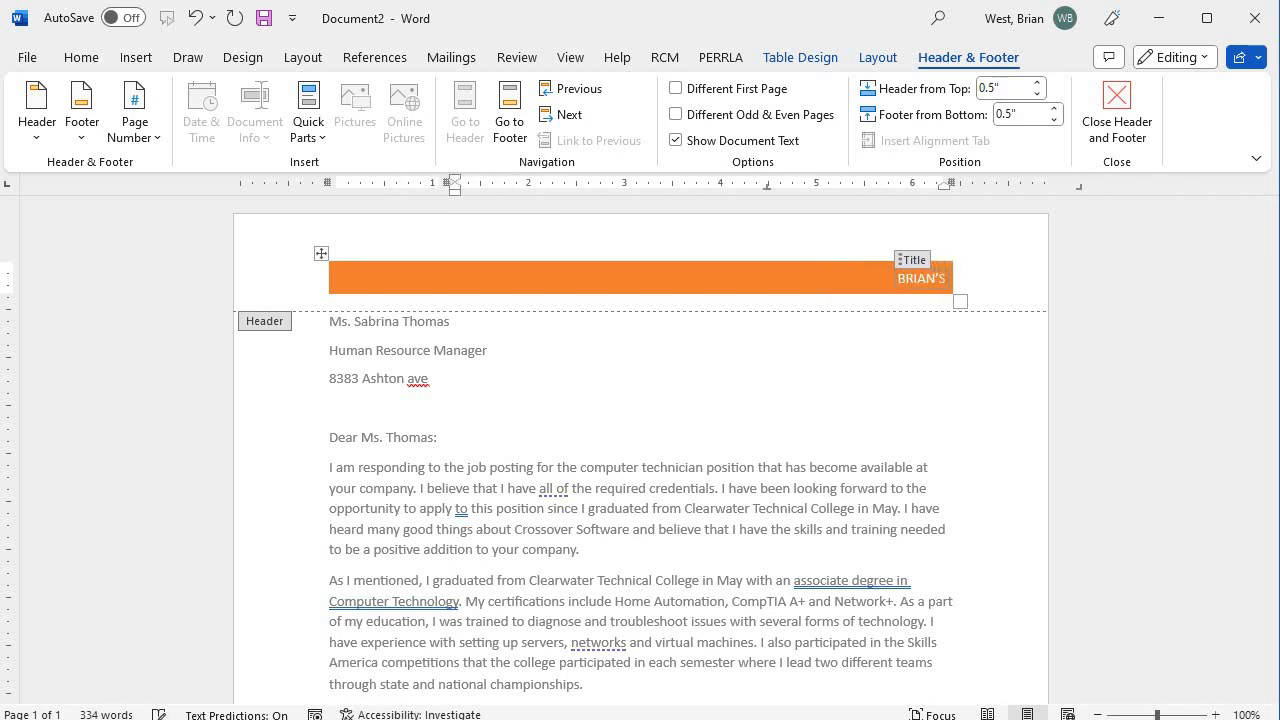
text( Resume)
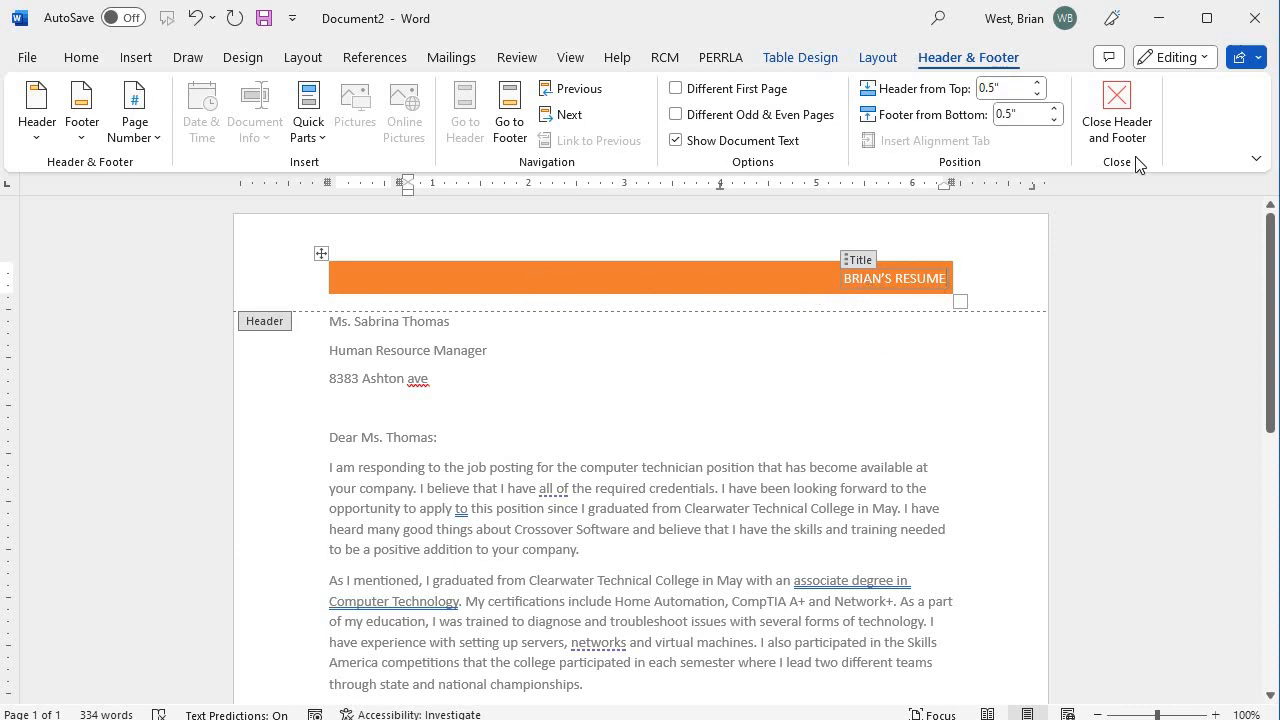
click(978, 283)
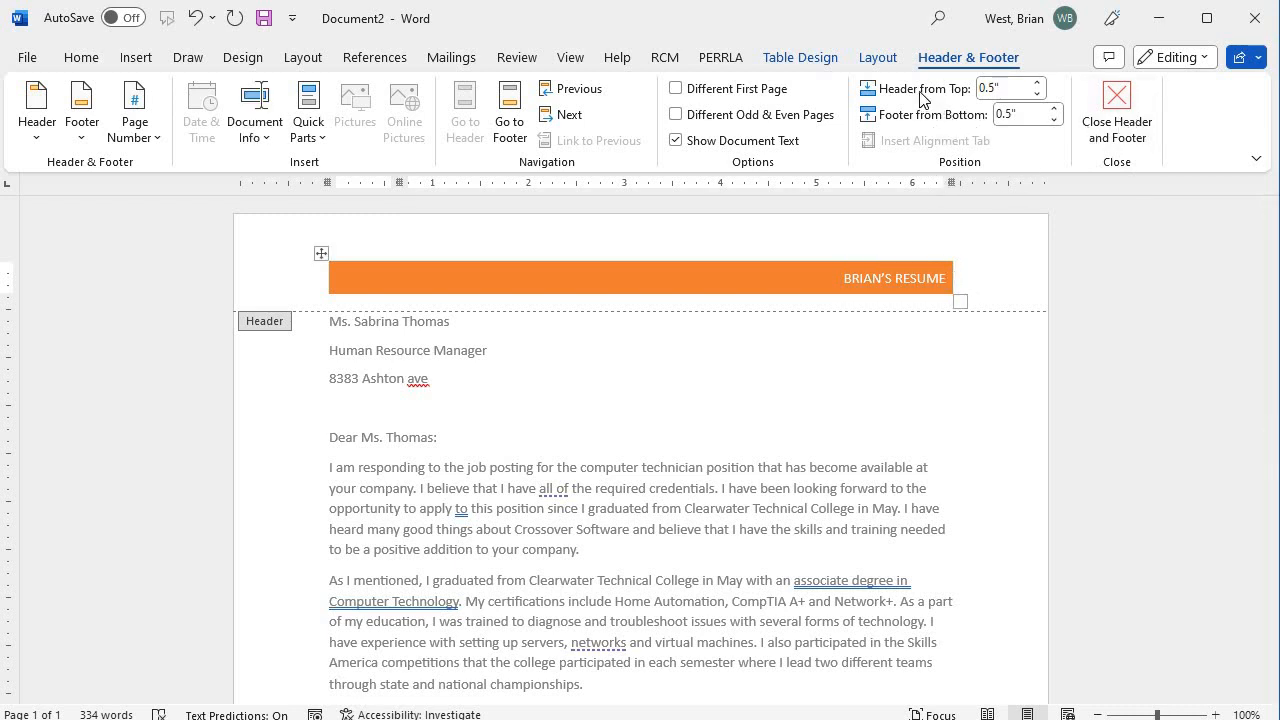
Close and reopen the header, then drag the orange bar's corner outward to enlarge it.
click(1112, 115)
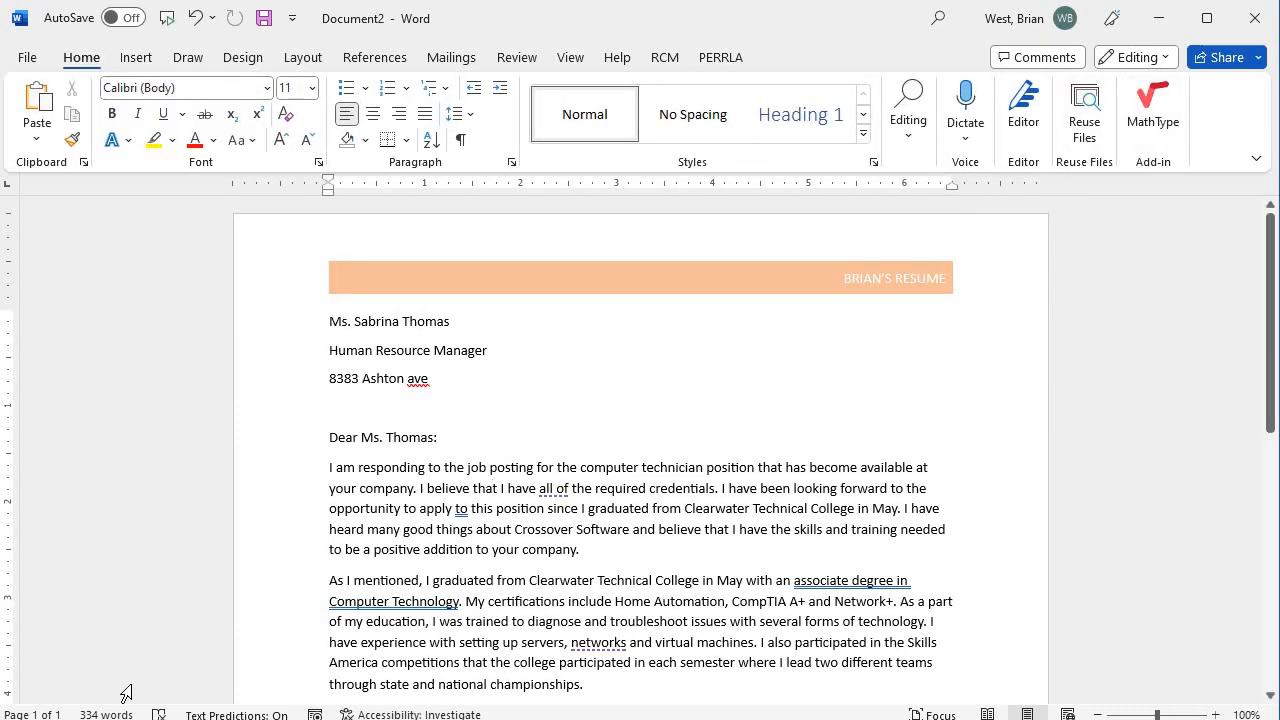
click(84, 719)
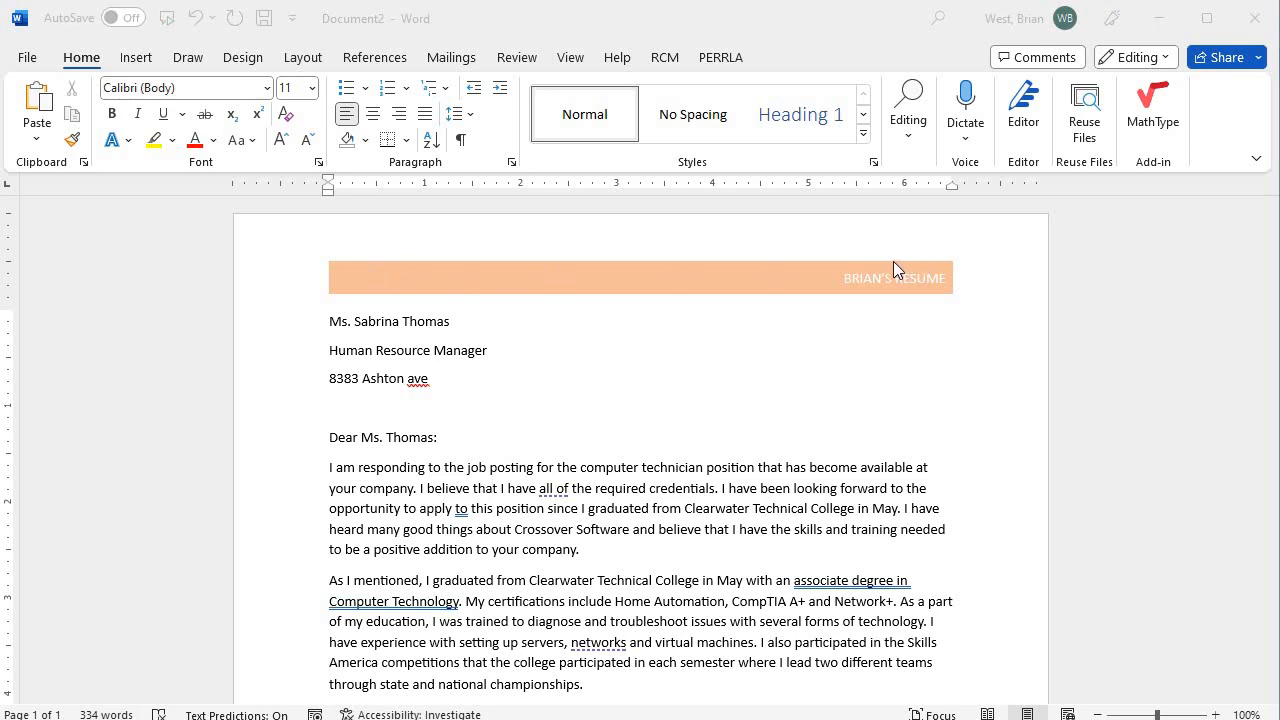
click(493, 487)
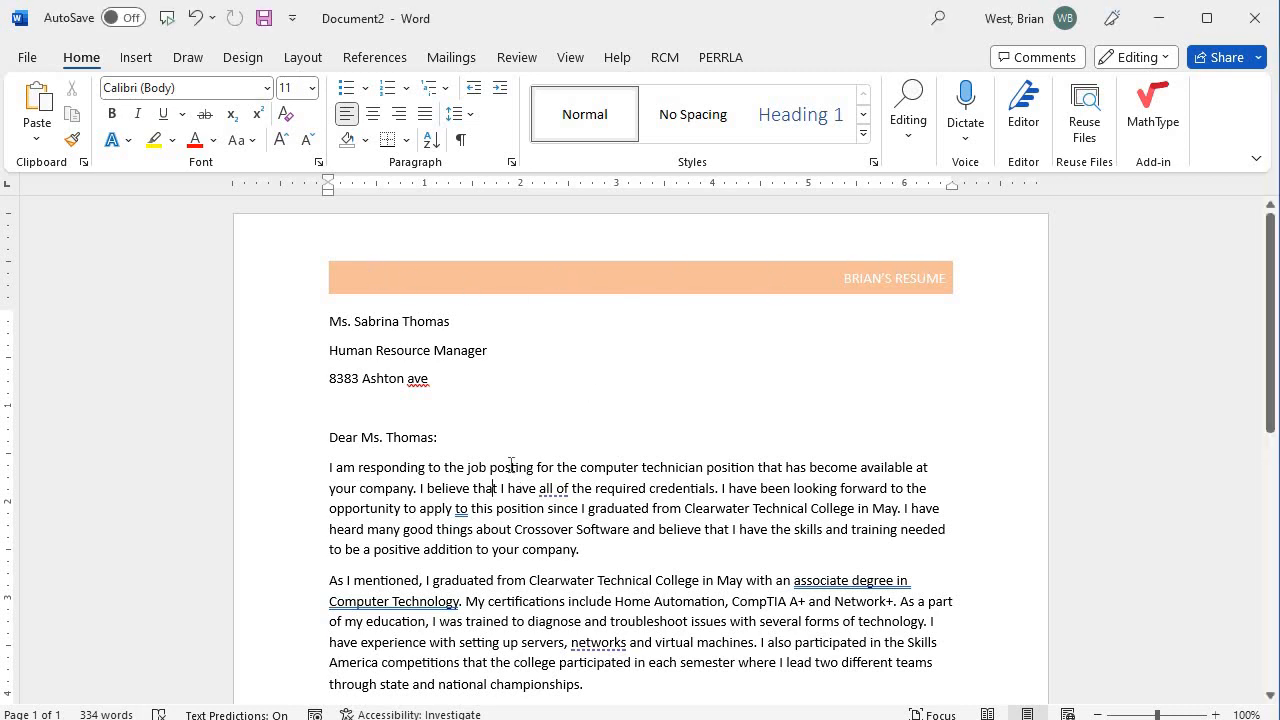
double_click(522, 282)
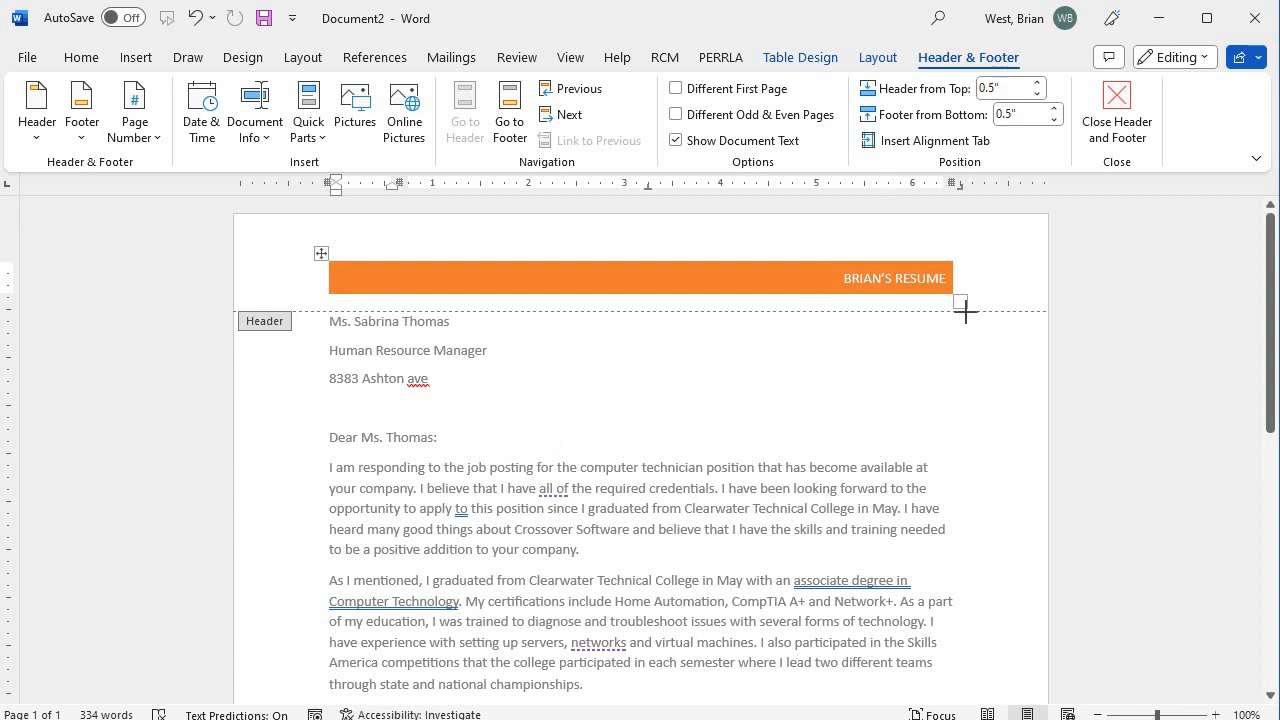
drag(966, 312, 986, 349)
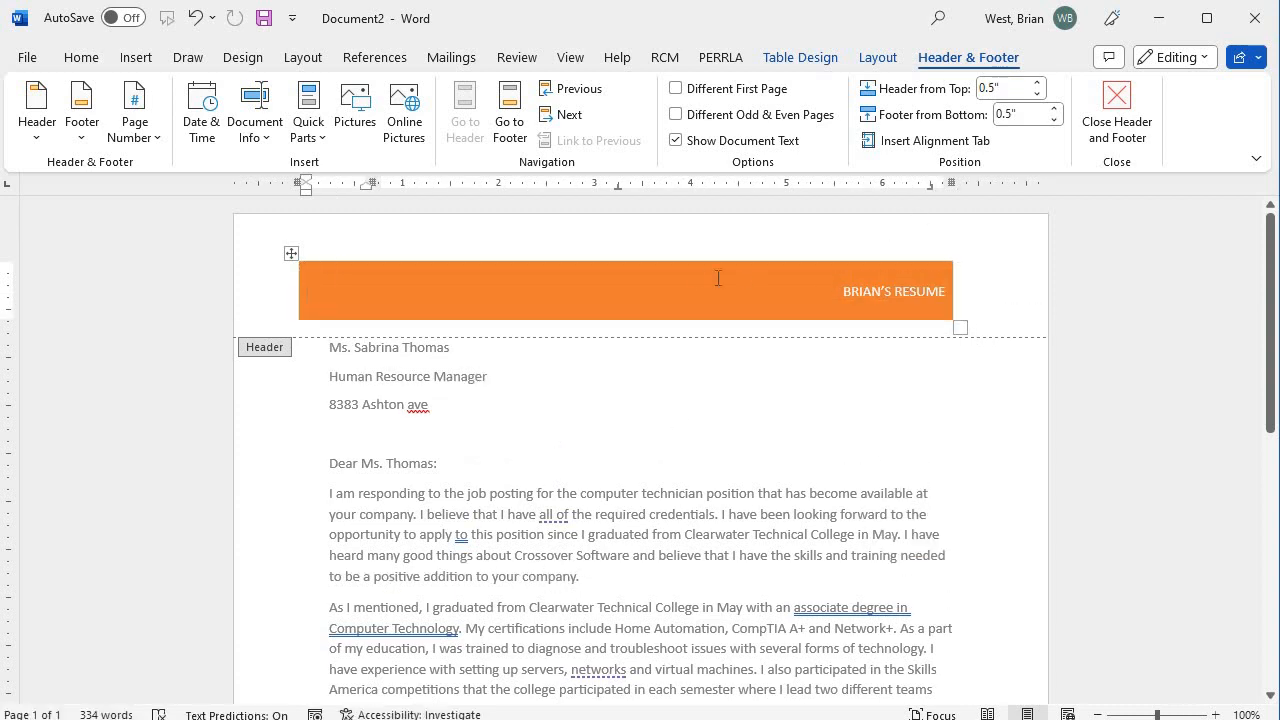
click(662, 278)
click(972, 288)
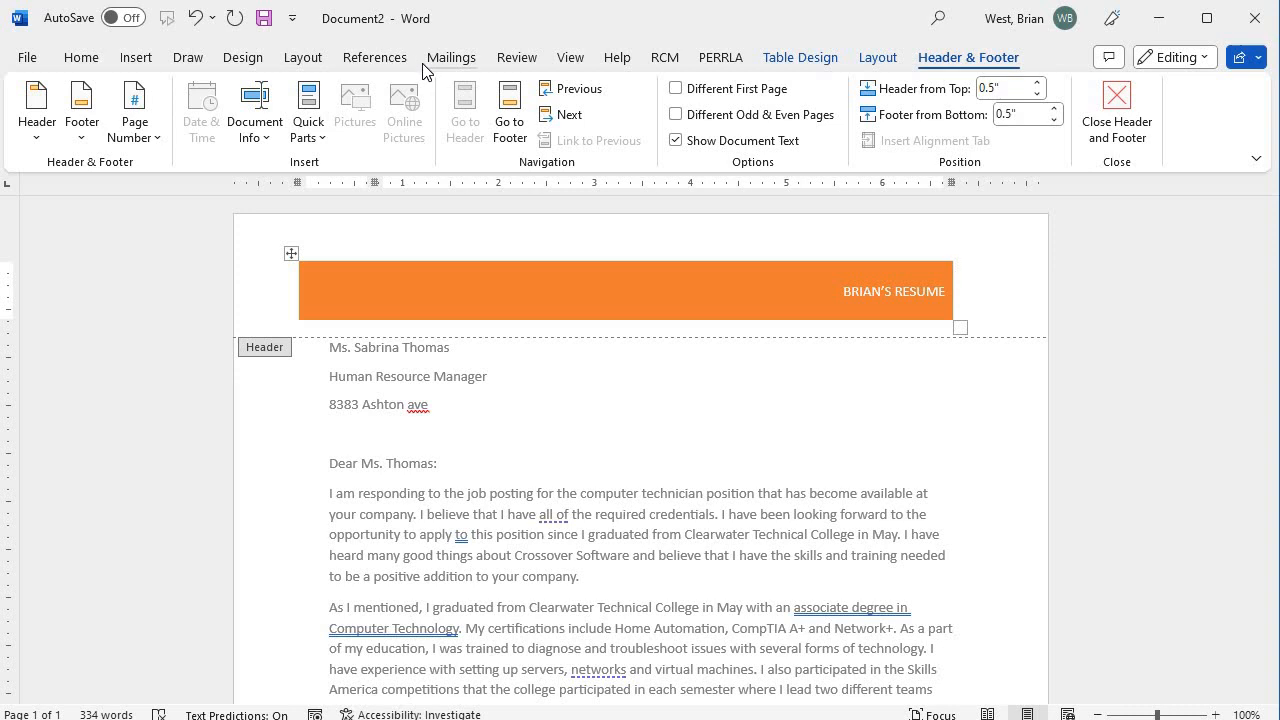
Replace the Integral header with the Blank (Three Columns) header design.
click(136, 58)
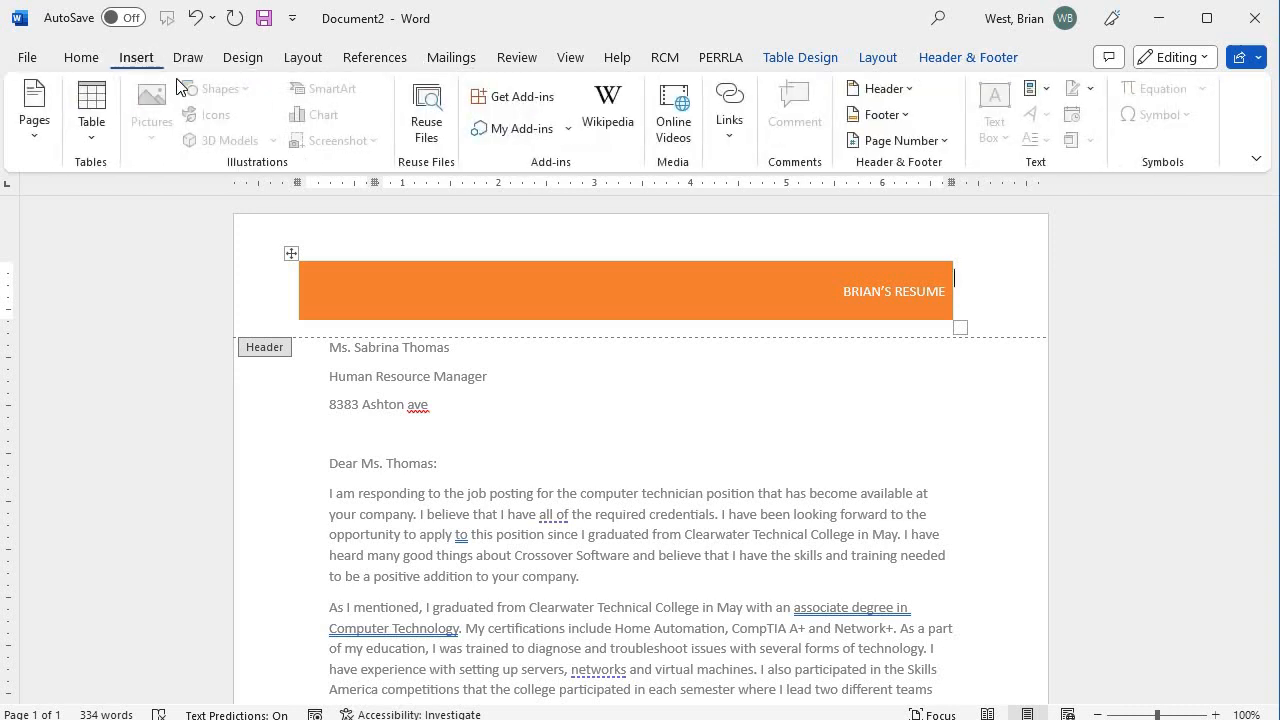
click(884, 89)
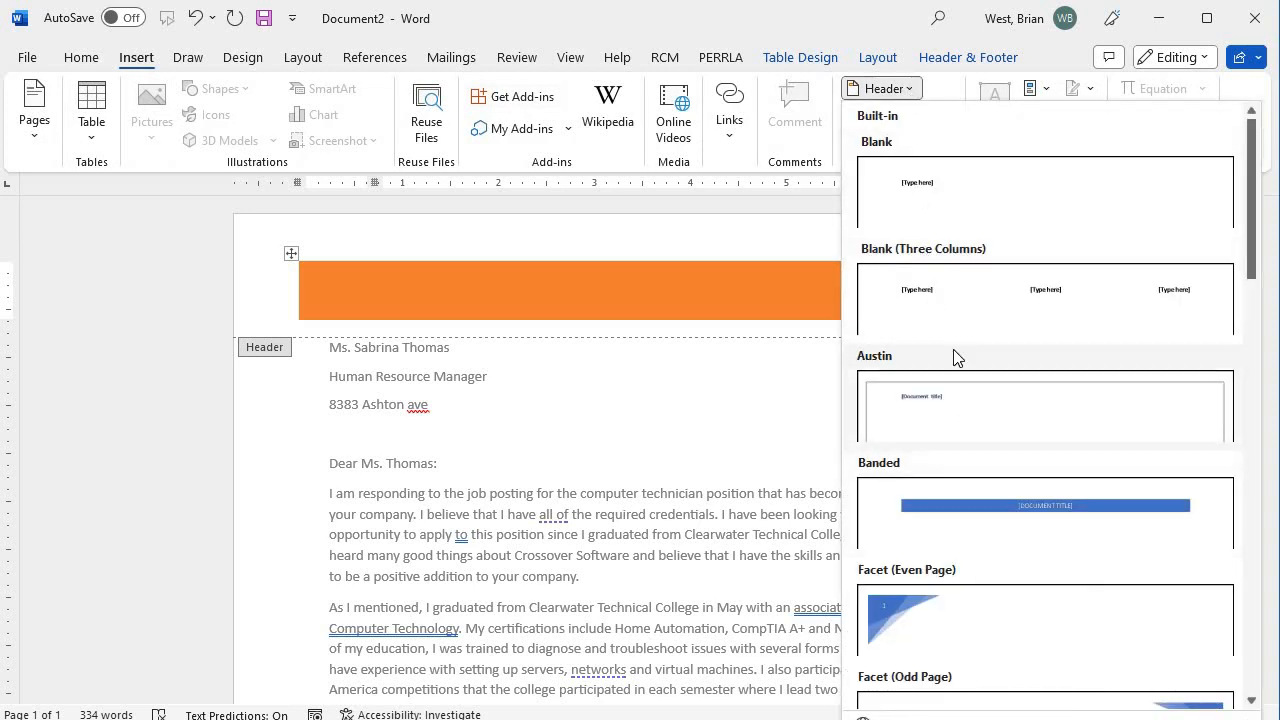
click(940, 307)
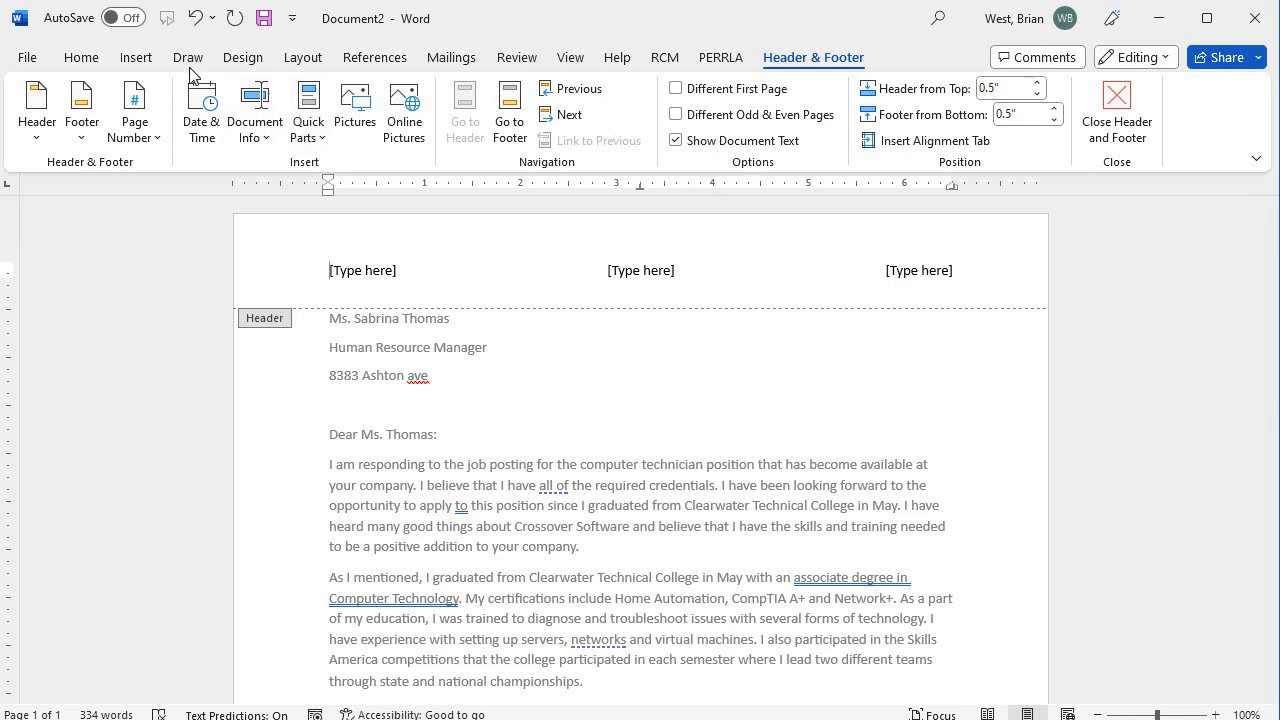
Switch the header again to the single-placeholder Blank design.
click(134, 58)
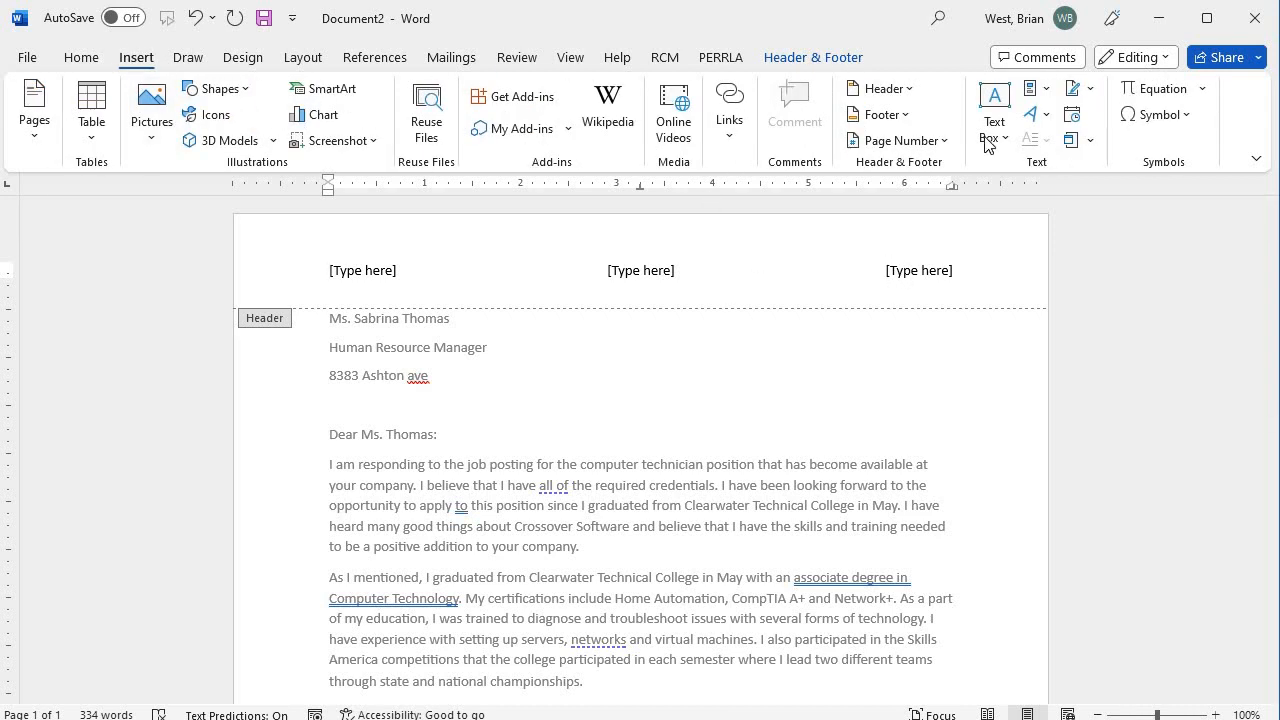
click(884, 89)
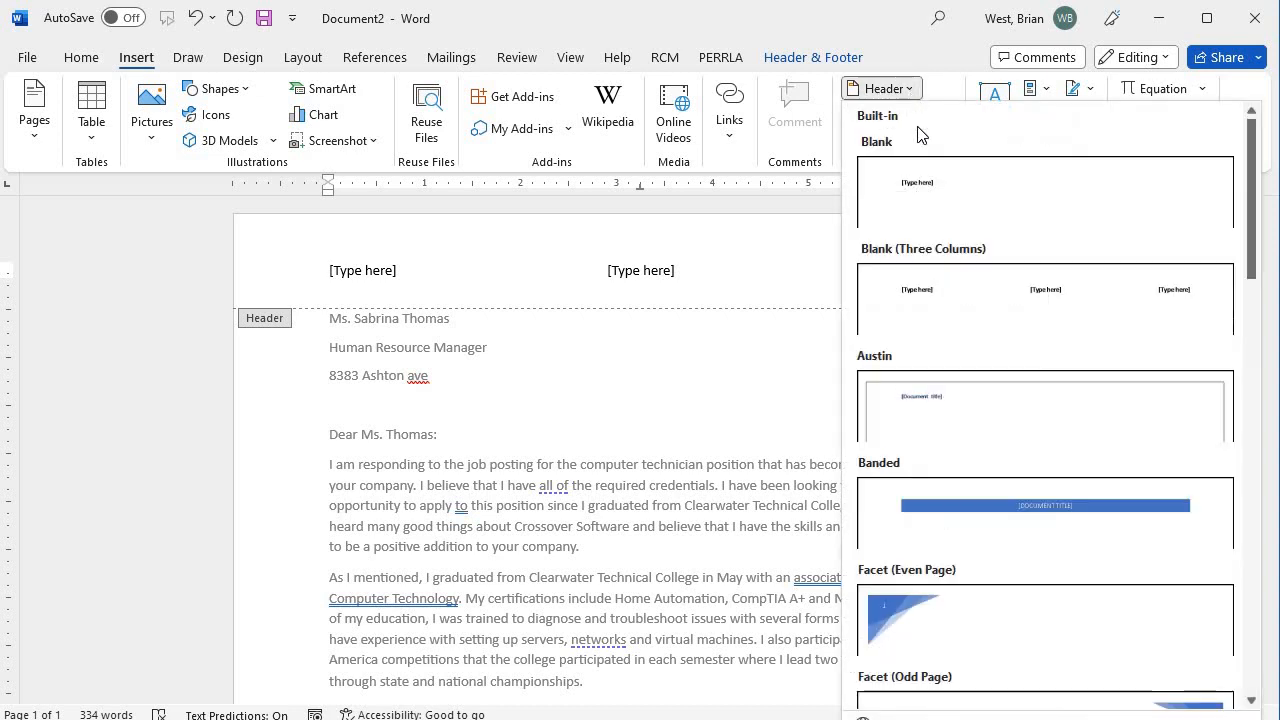
click(933, 191)
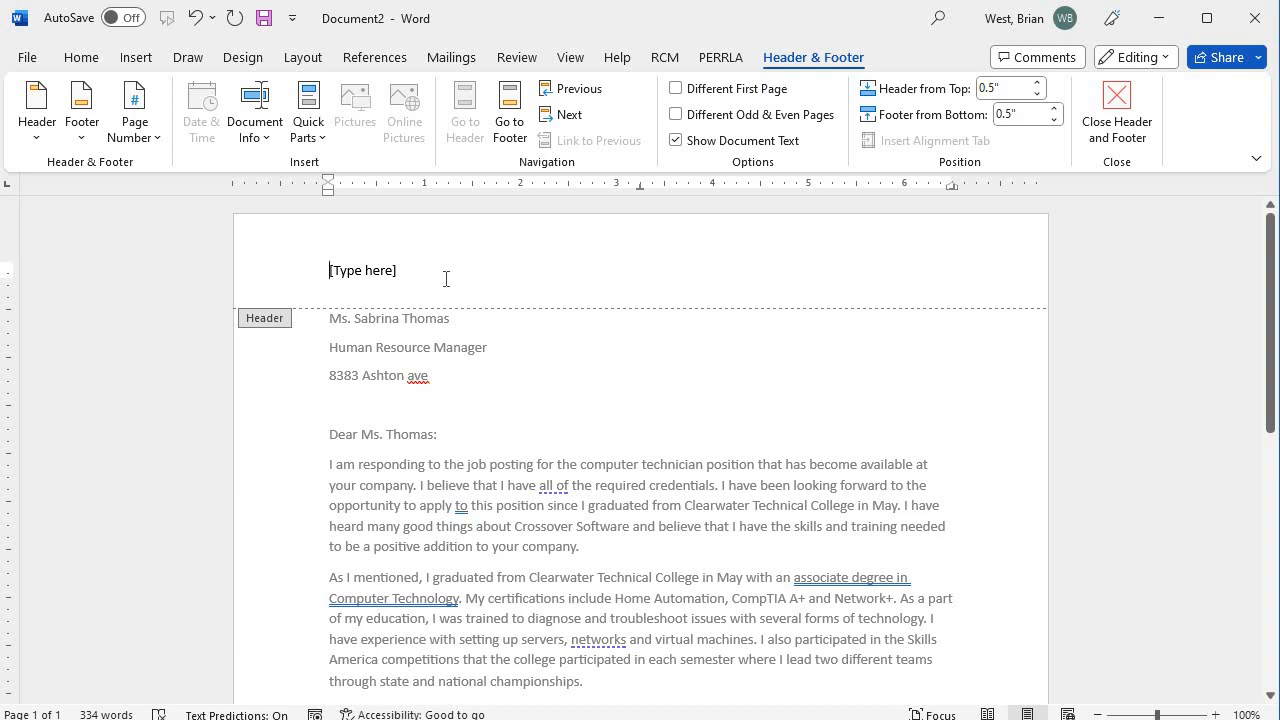
Move into the footer, then close header and footer editing to return to the letter body.
scroll(451, 306, down, 5)
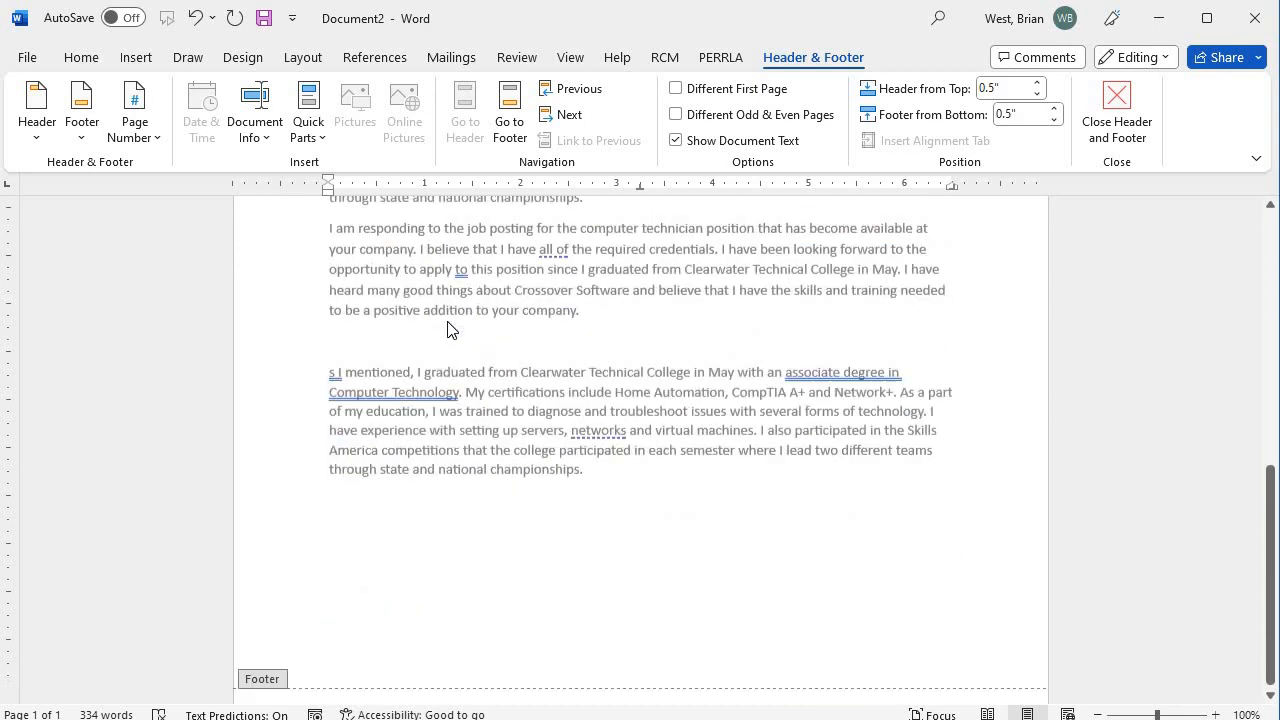
scroll(414, 497, up, 10)
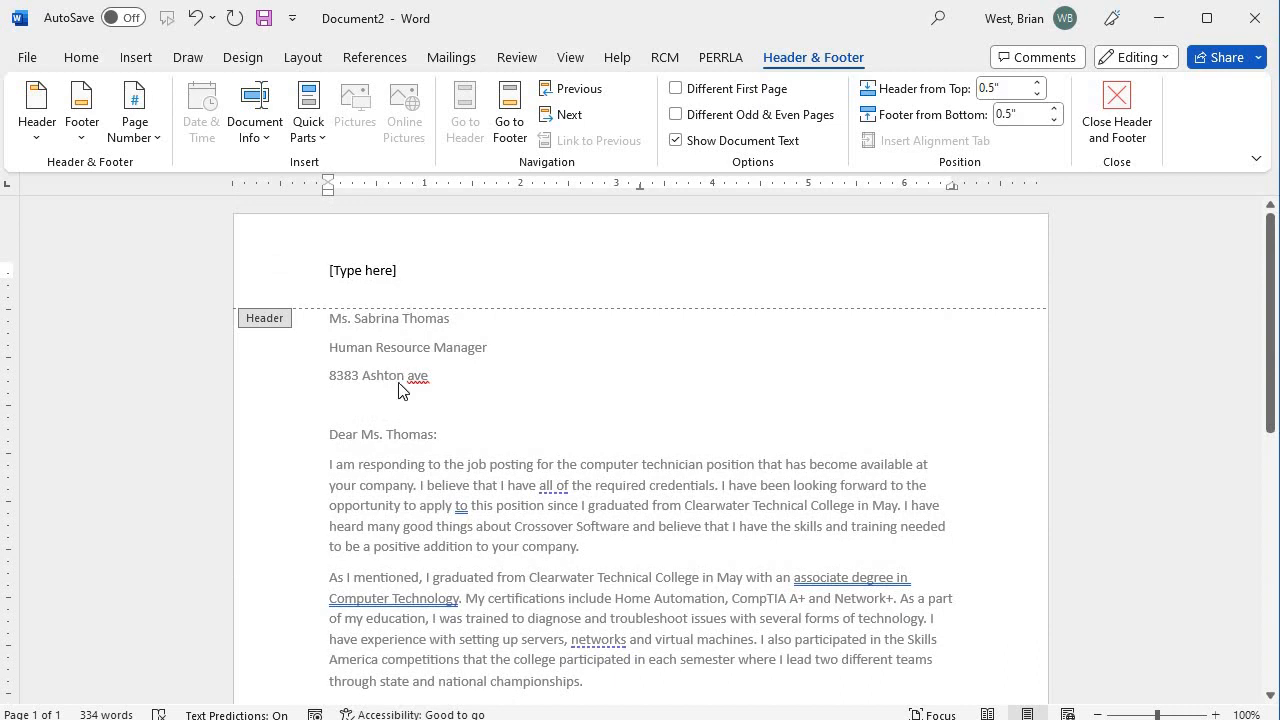
scroll(434, 523, down, 5)
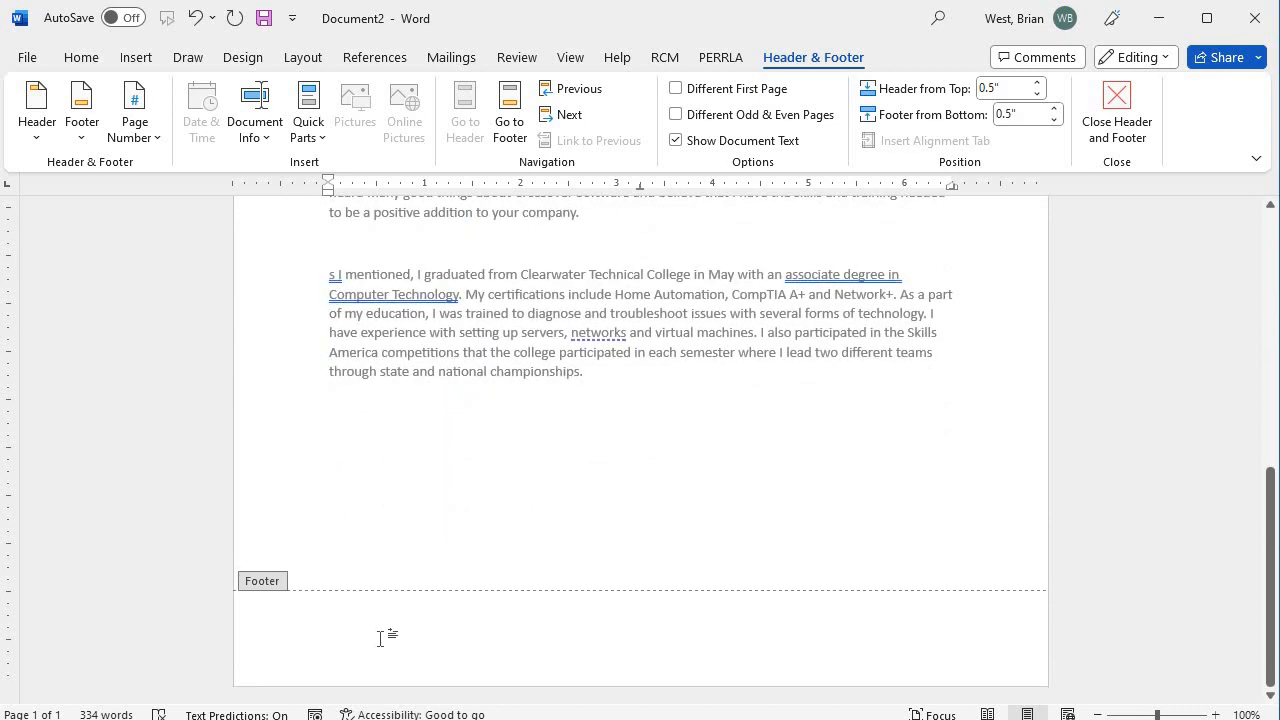
click(380, 638)
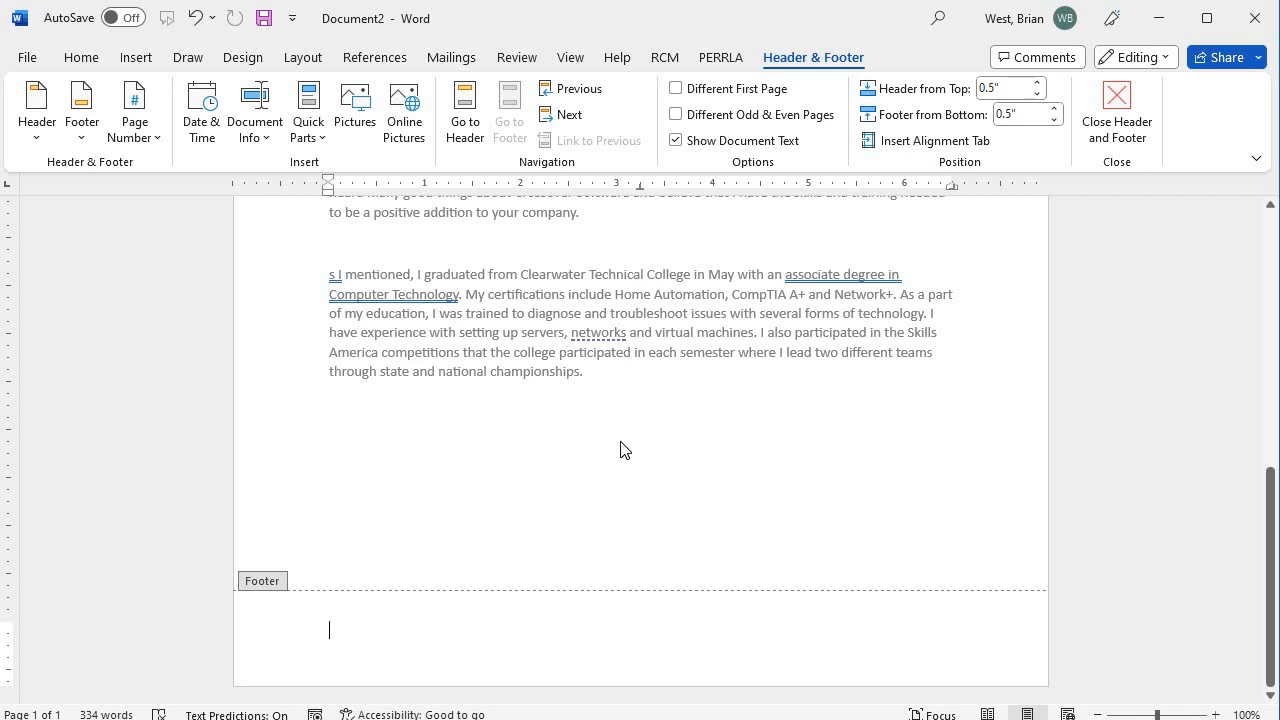
double_click(522, 369)
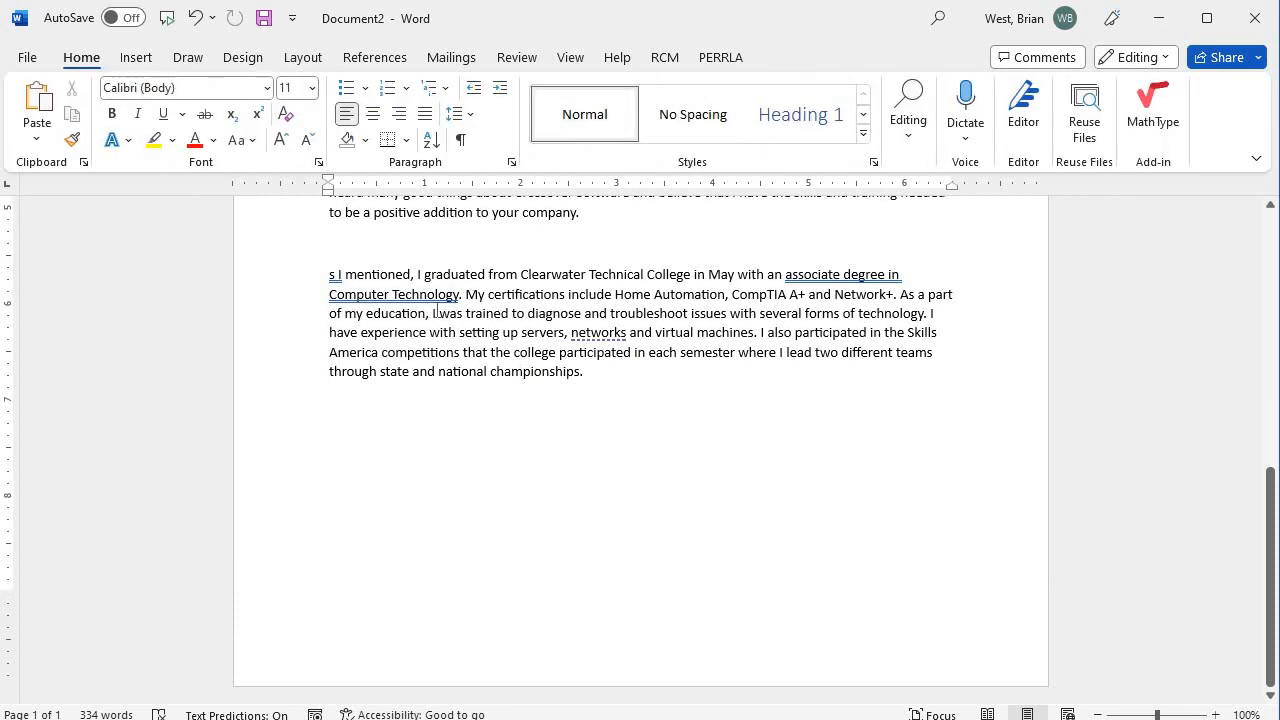
Insert a Top of Page > Plain Number 3 page number and select it in the header.
click(140, 60)
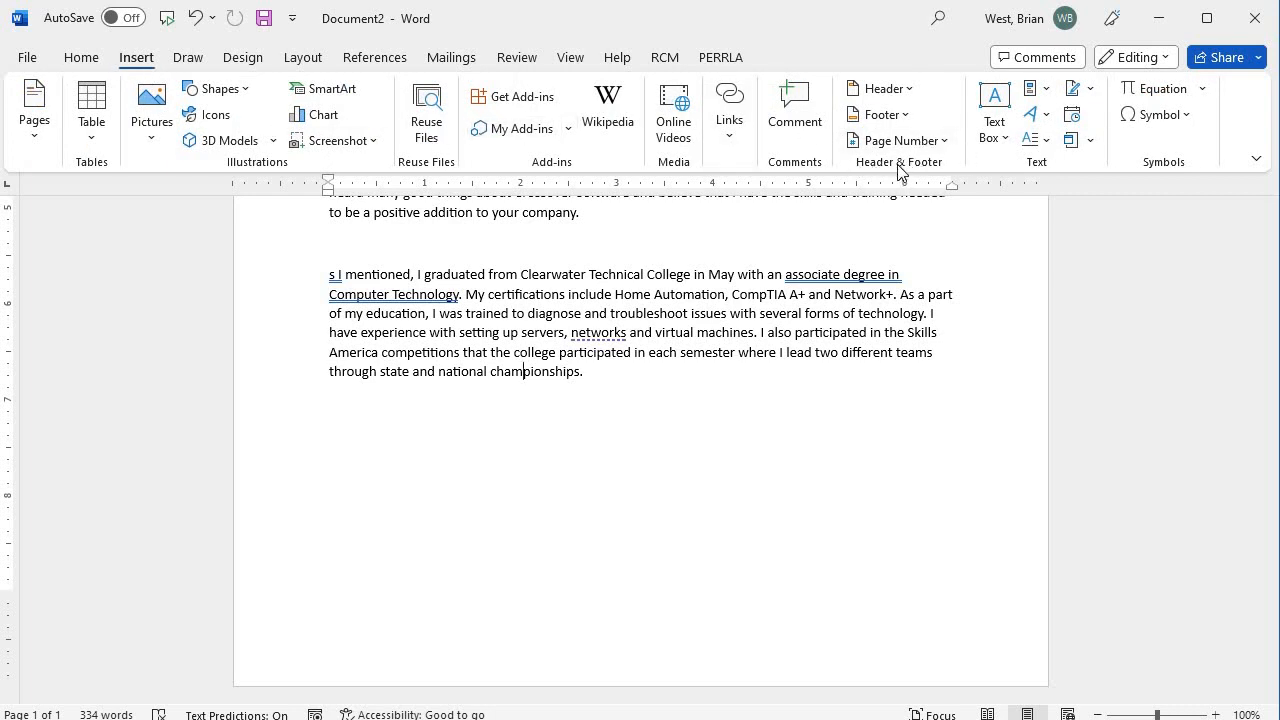
click(929, 149)
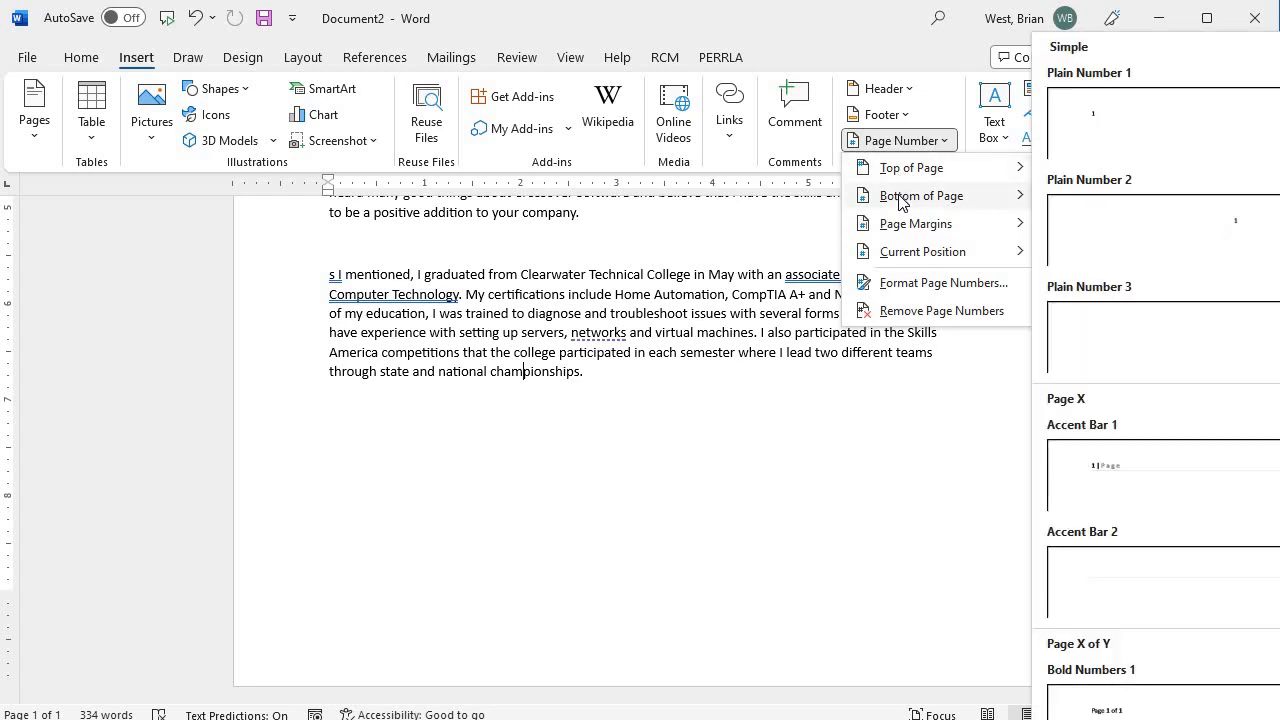
mouse_move(920, 262)
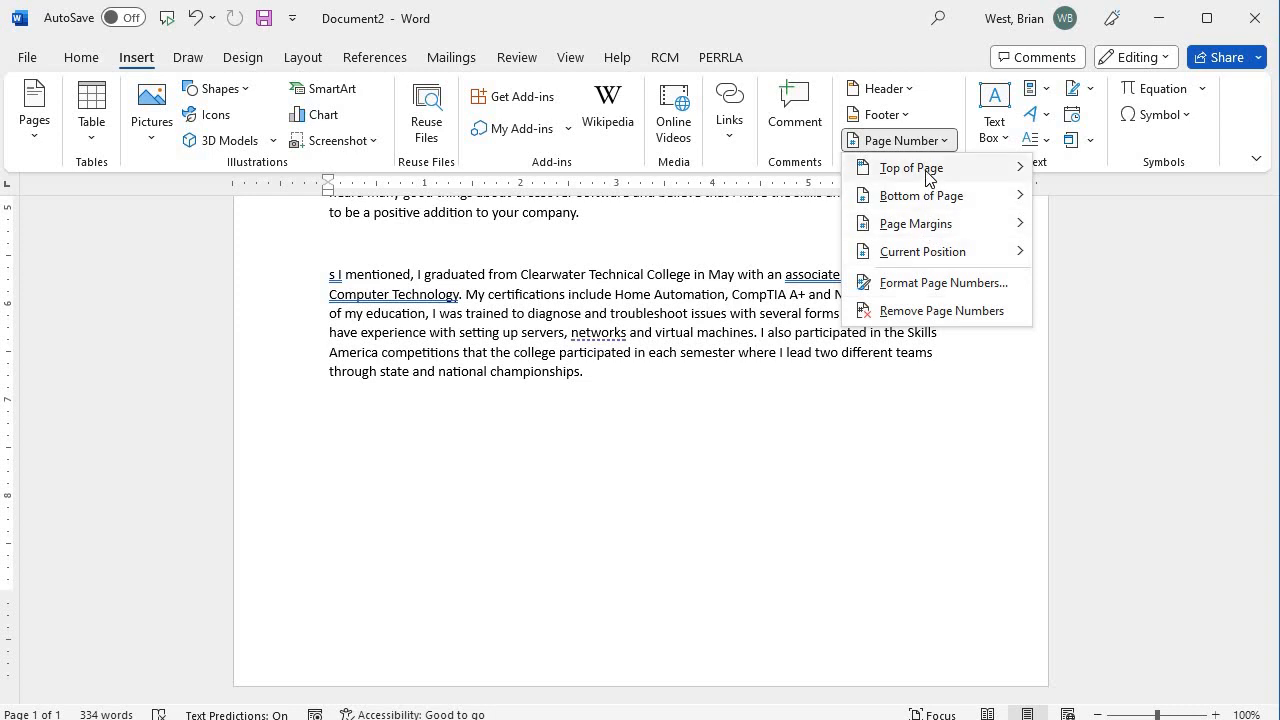
mouse_move(928, 176)
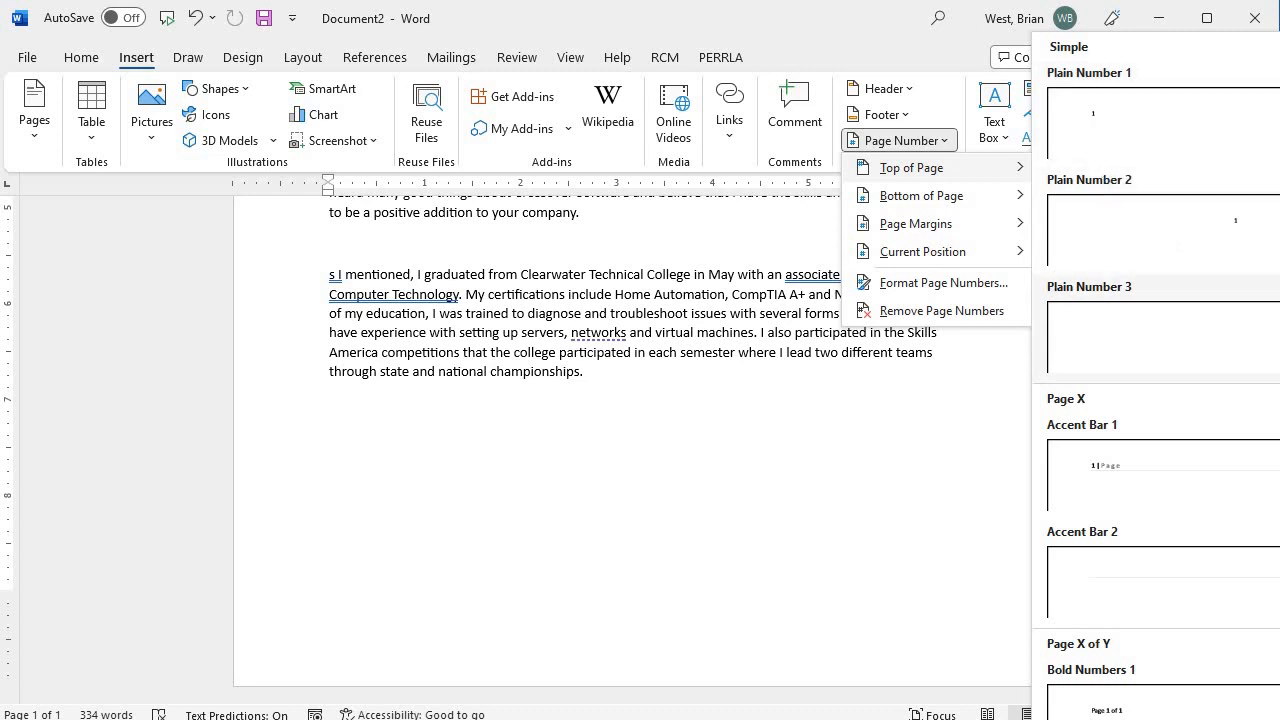
click(1150, 335)
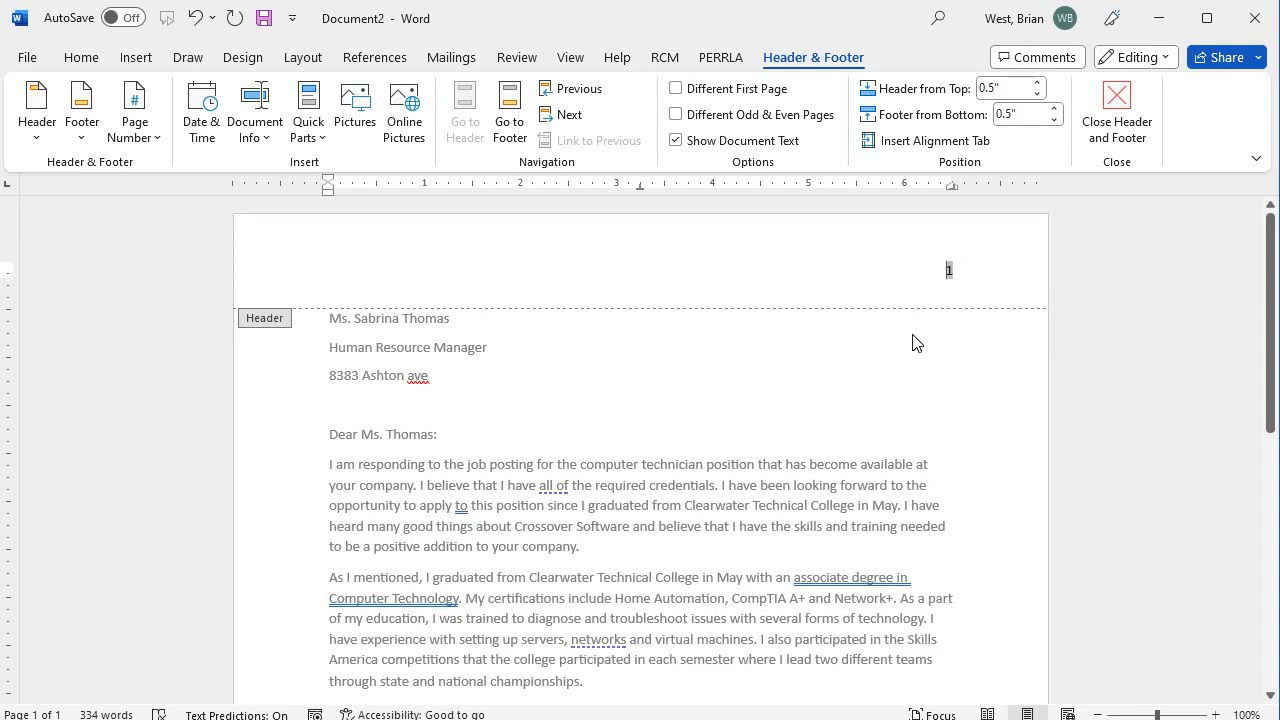
click(935, 285)
click(948, 271)
scroll(960, 340, down, 5)
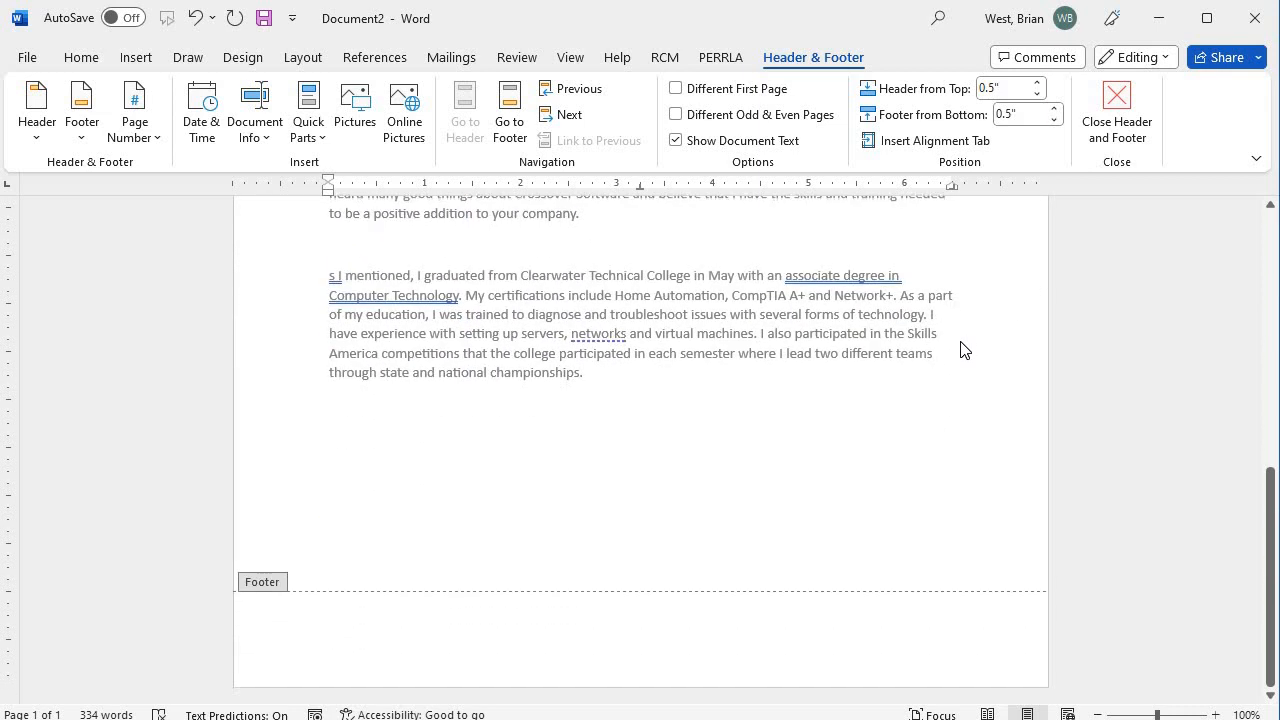
scroll(913, 483, up, 10)
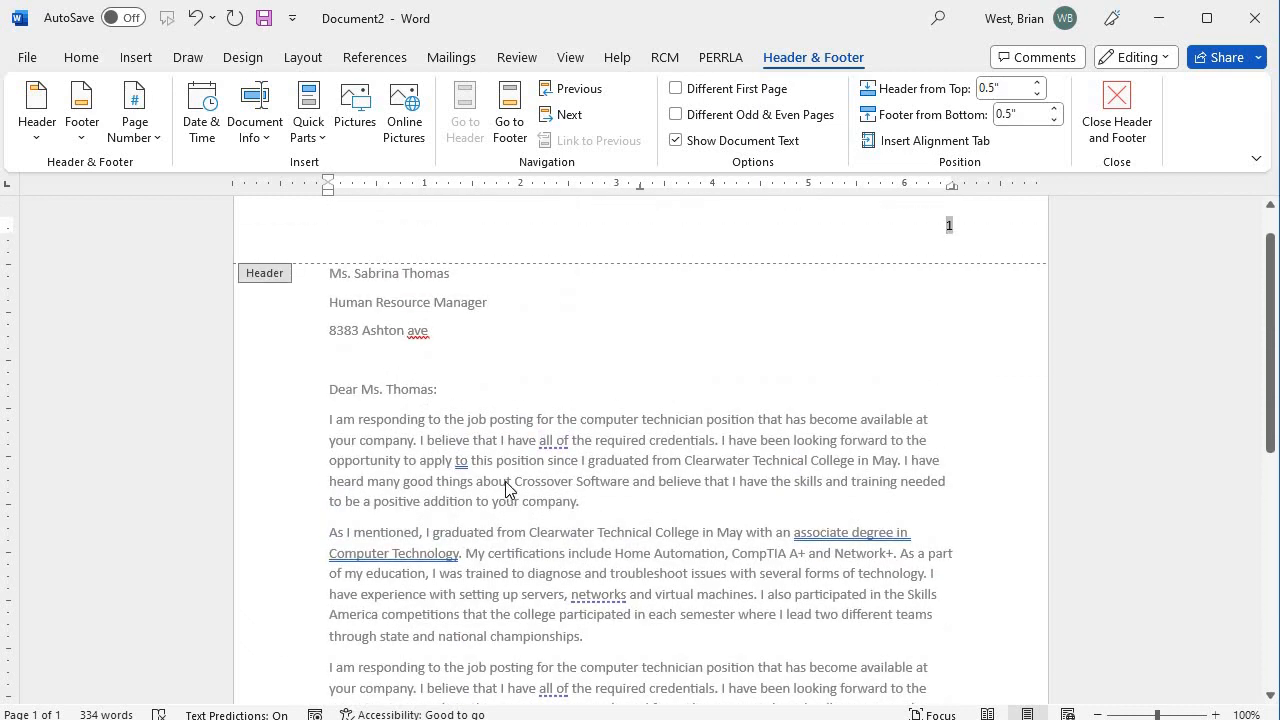
Insert a page break before the 's I mentioned' paragraph, moving it onto page 2.
triple_click(505, 490)
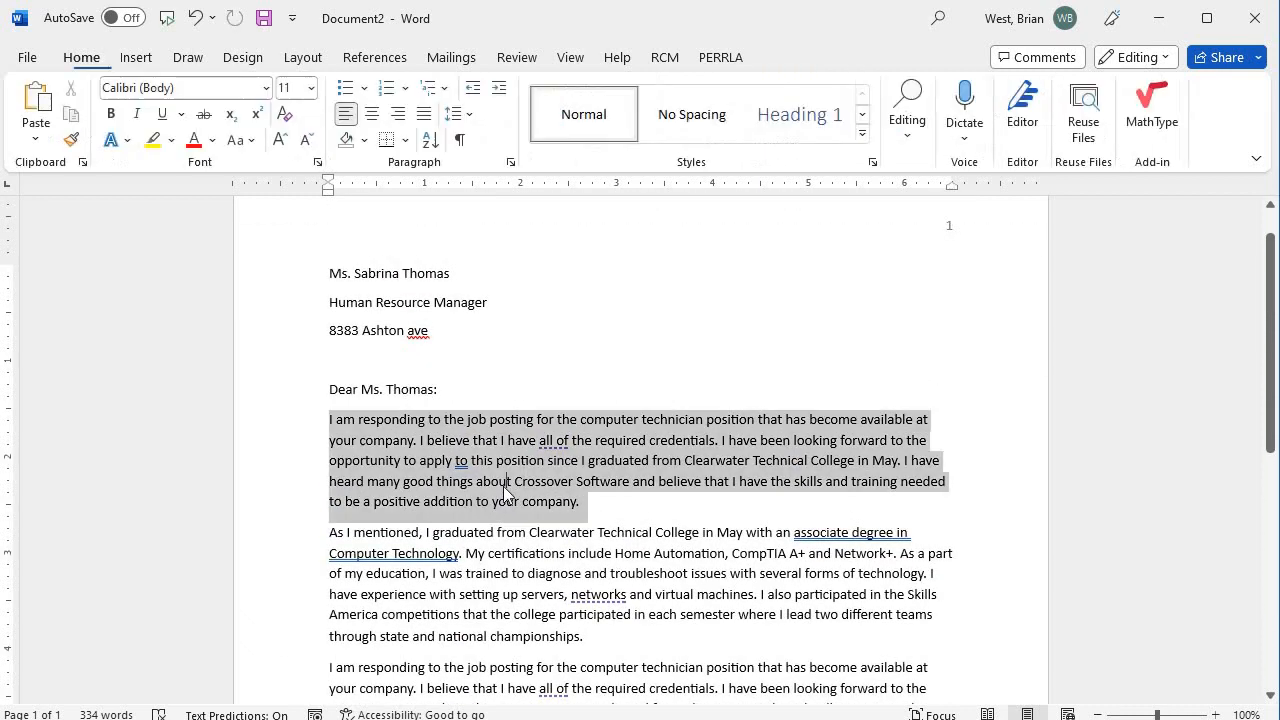
scroll(508, 494, down, 5)
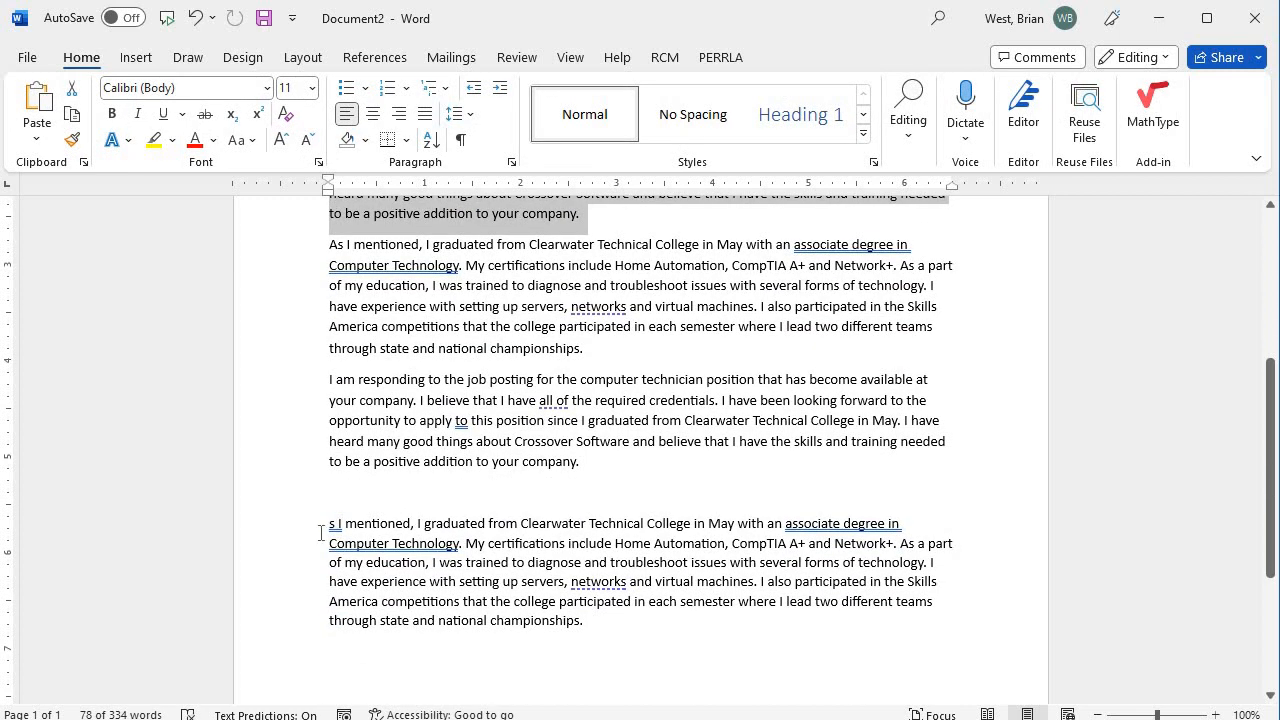
click(333, 523)
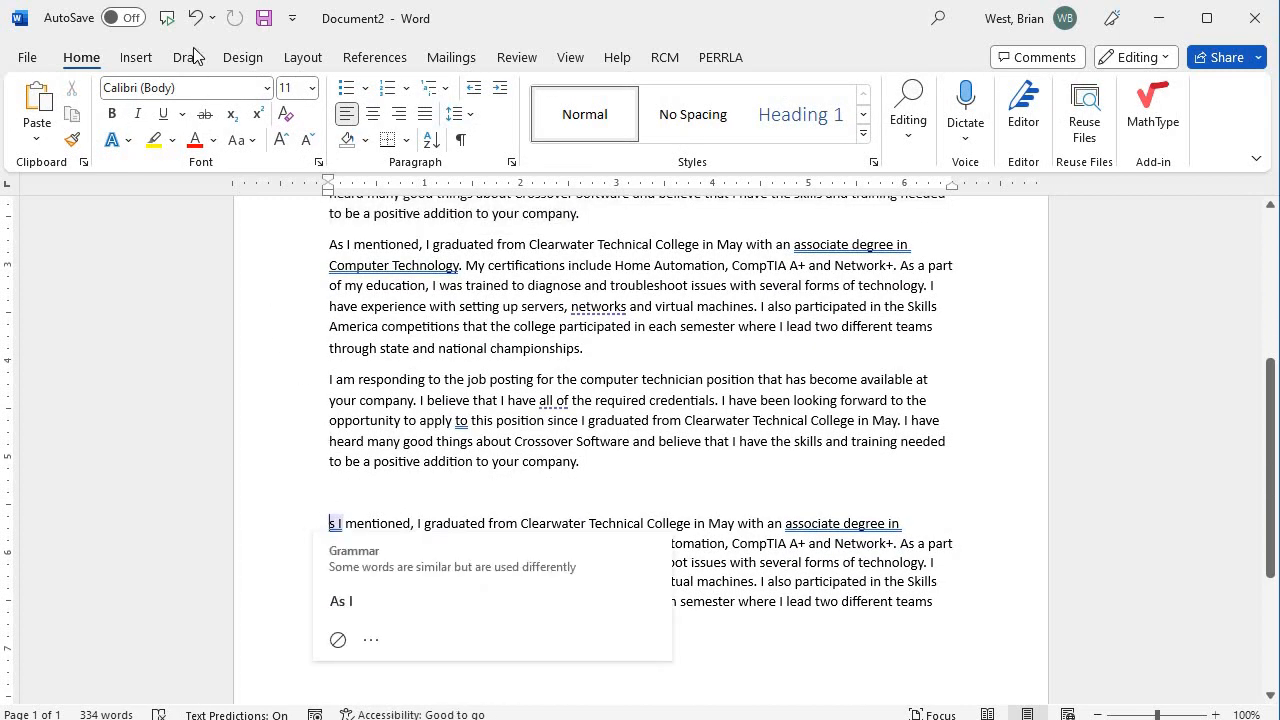
click(140, 58)
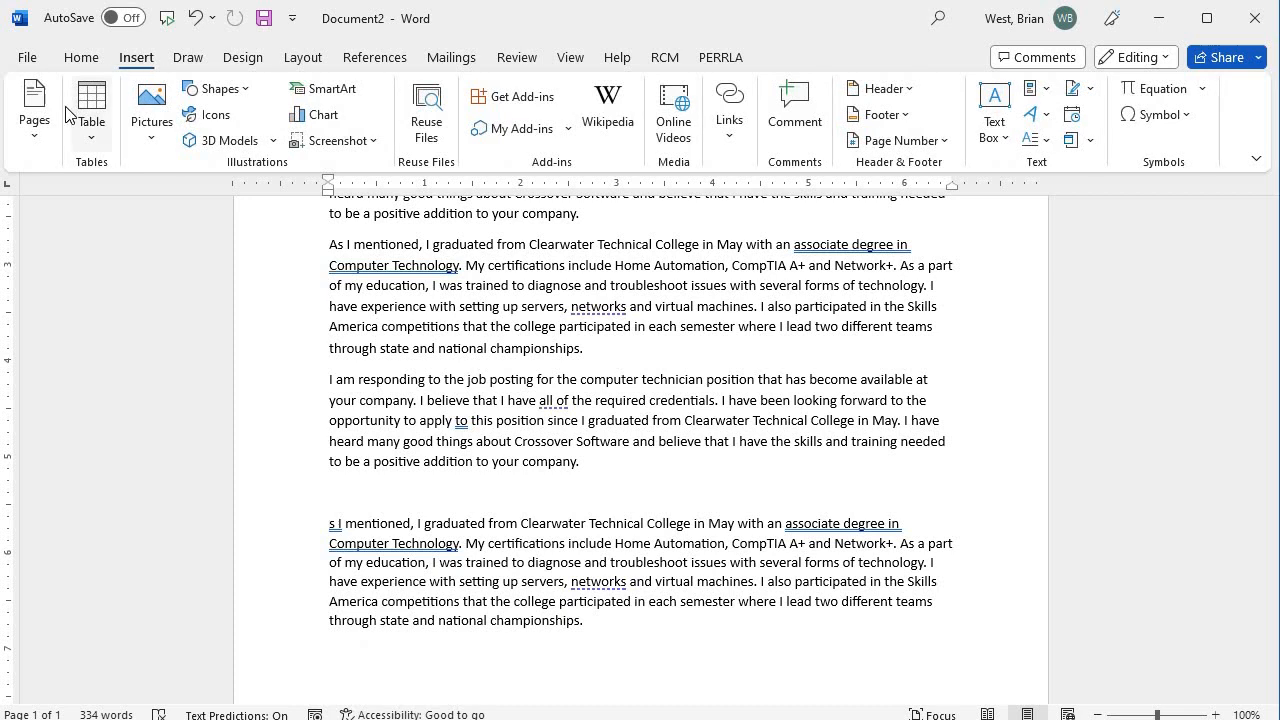
click(34, 115)
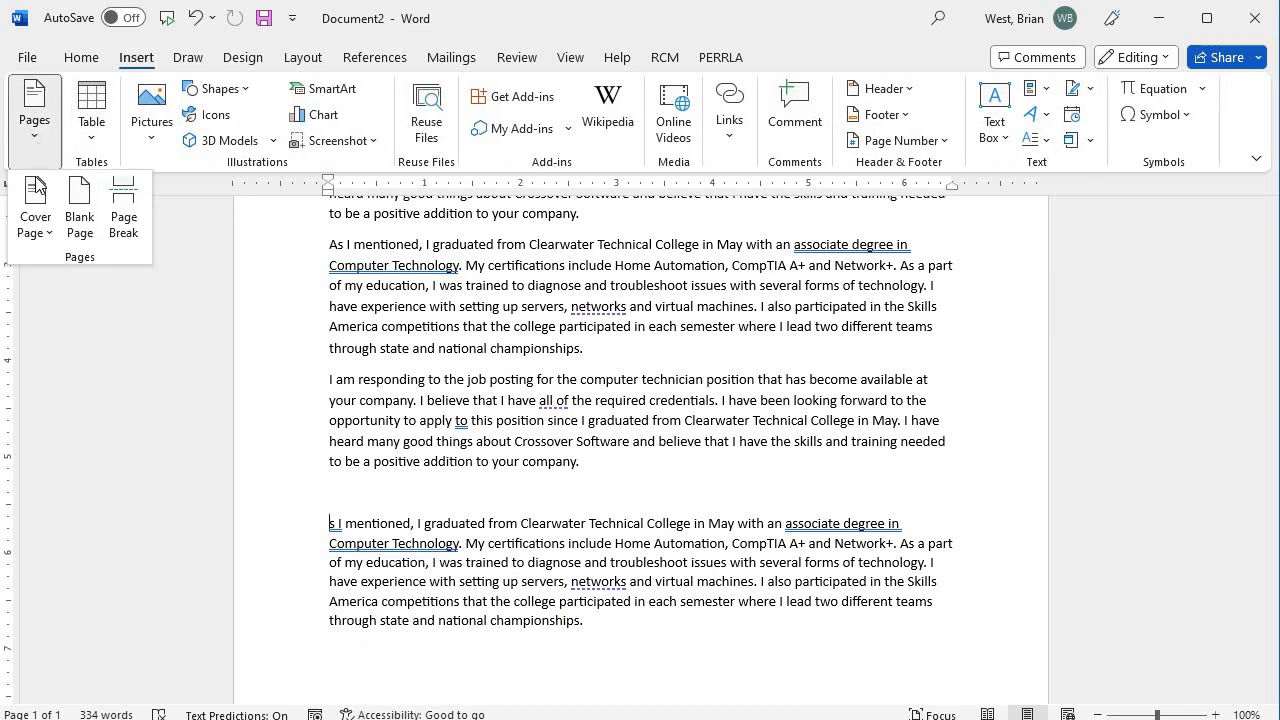
click(123, 218)
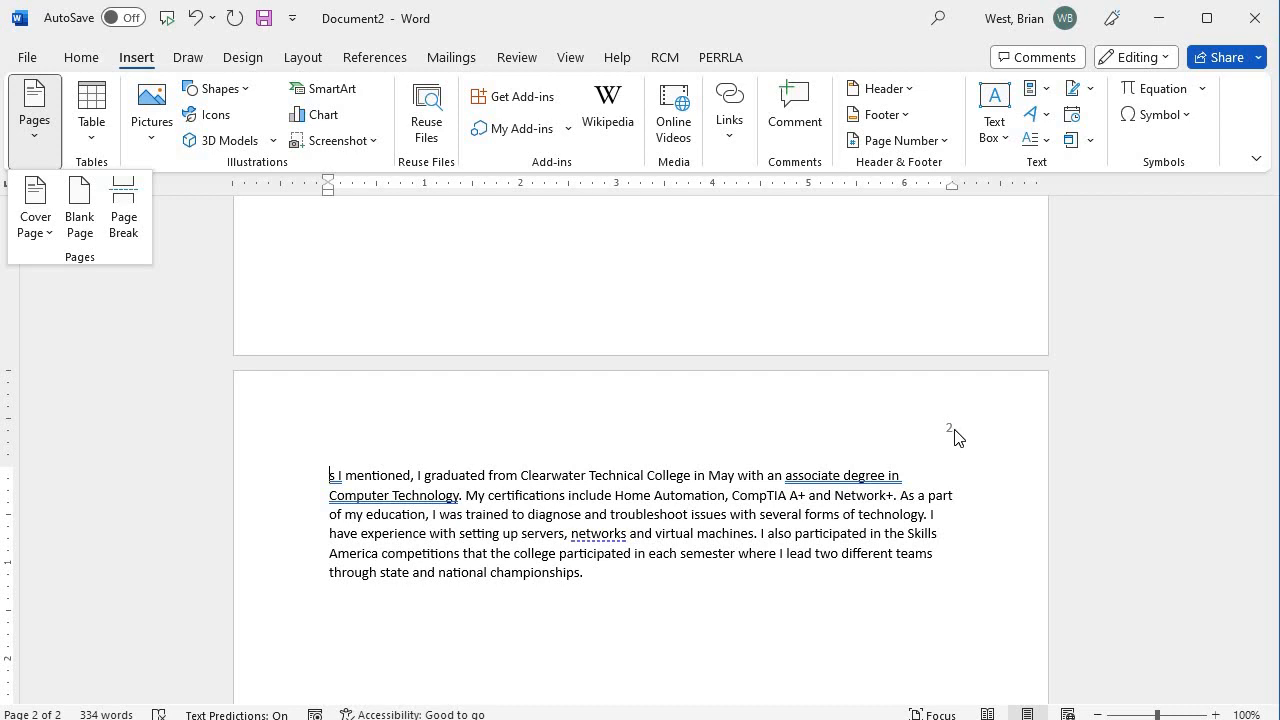
scroll(968, 500, down, 2)
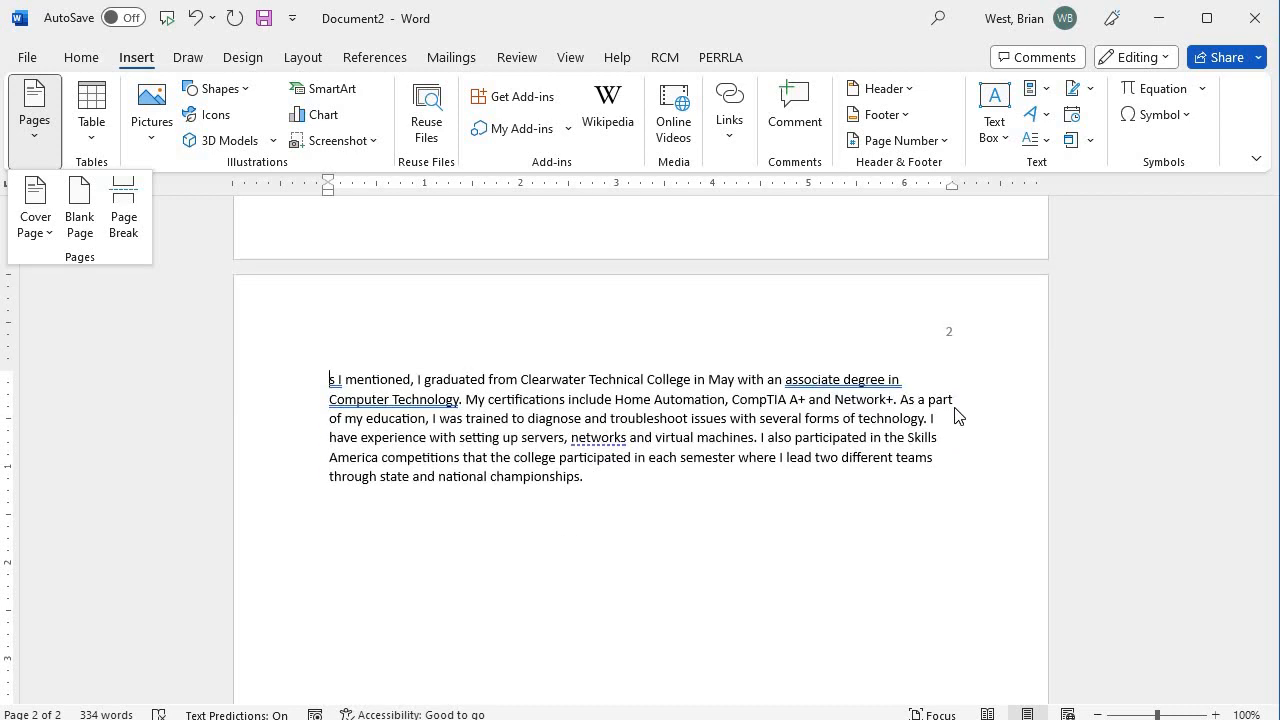
scroll(966, 540, up, 10)
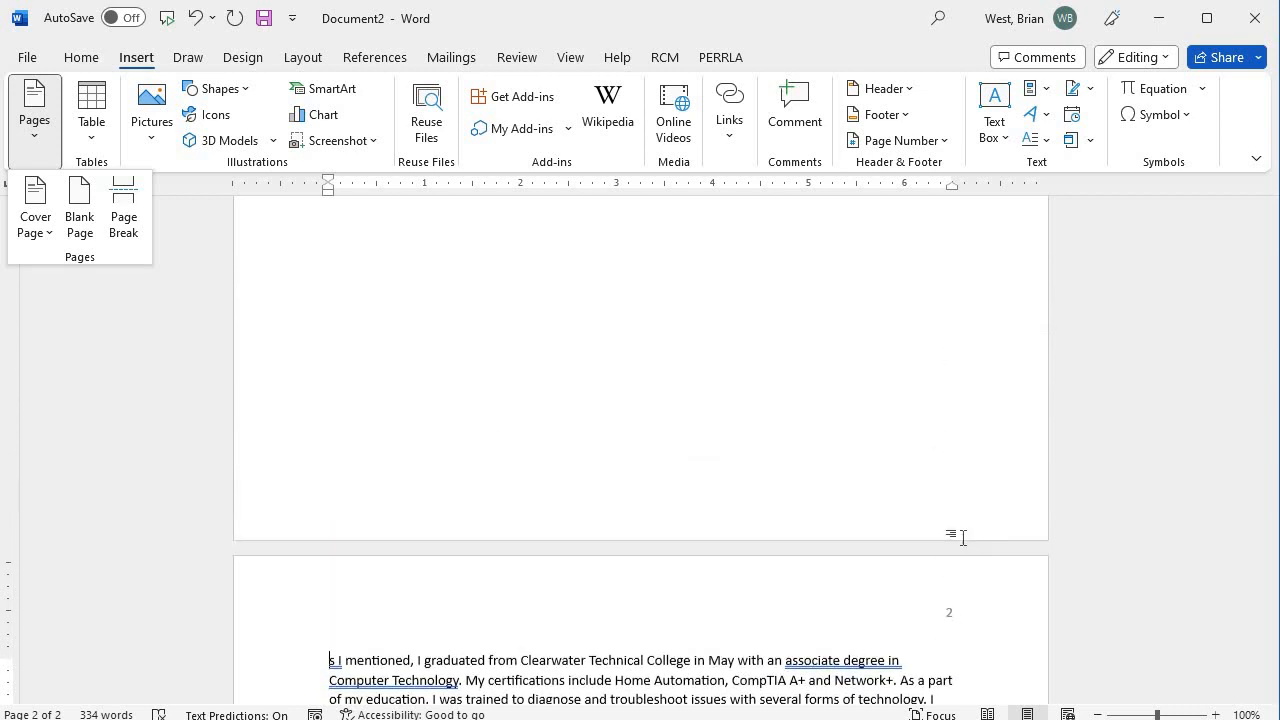
scroll(960, 538, up, 6)
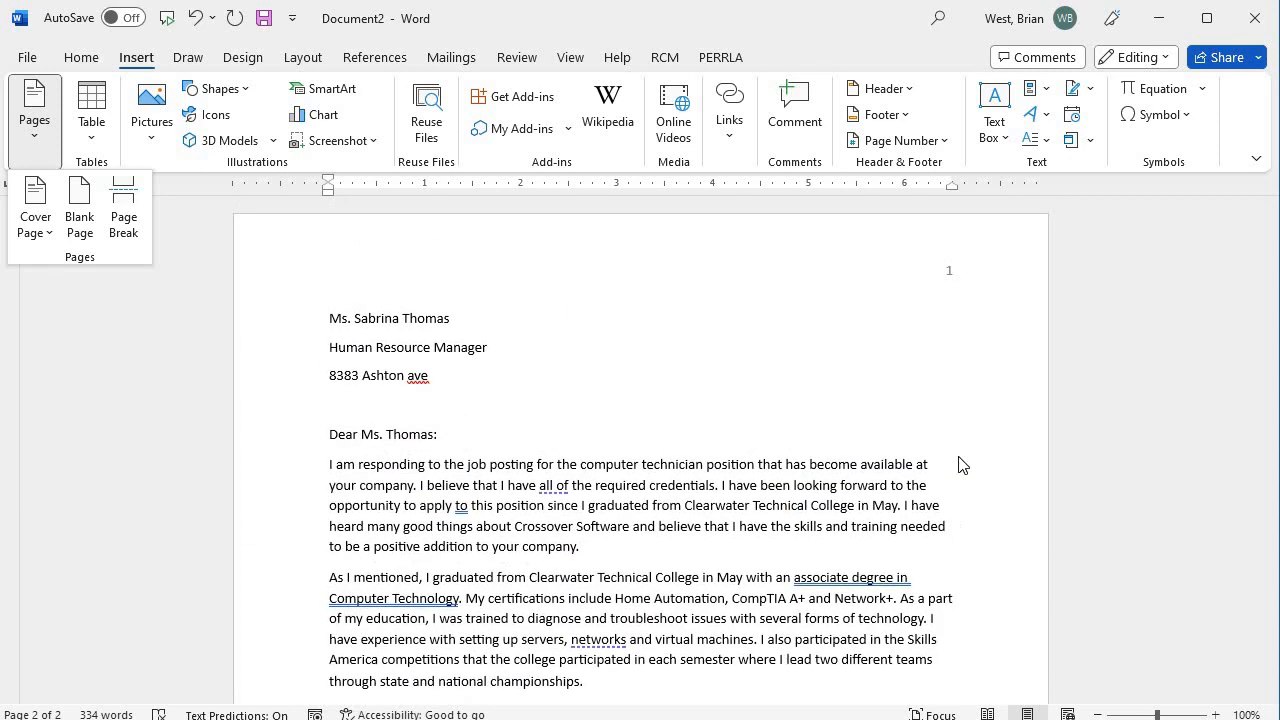
In Format Page Numbers, set Start at to 209 so the pages read 209 and 210.
click(945, 145)
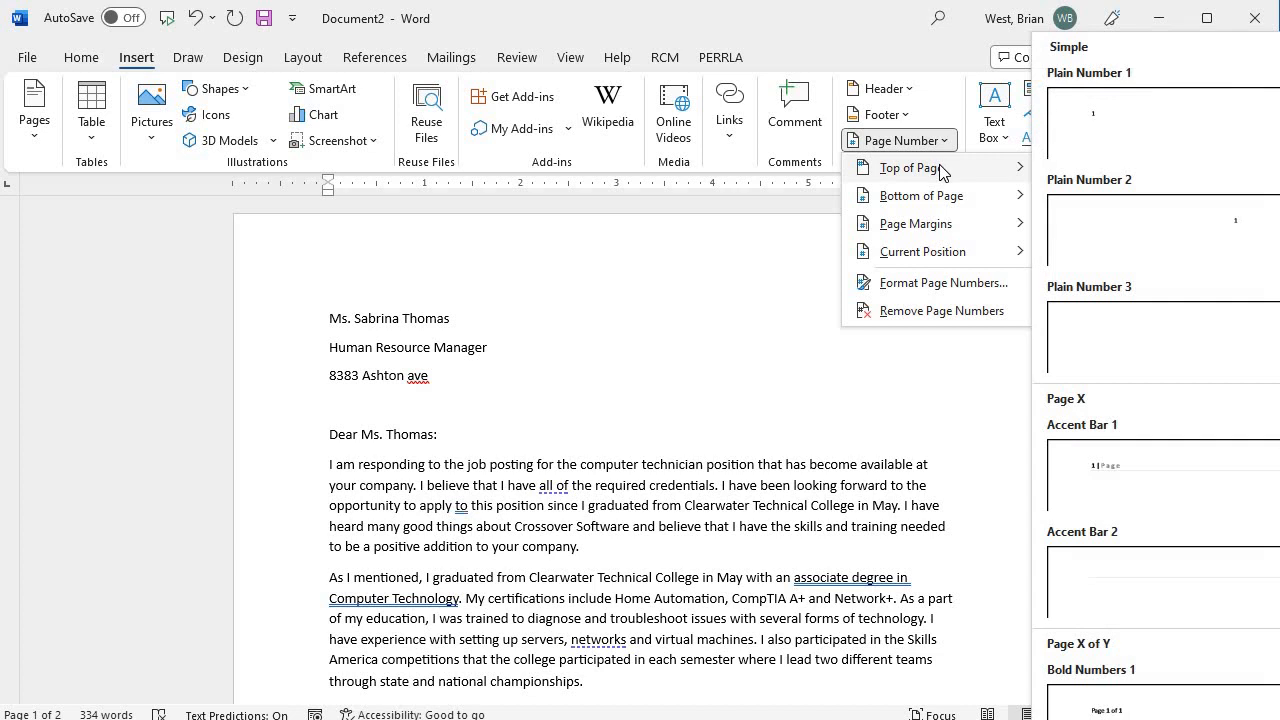
click(912, 286)
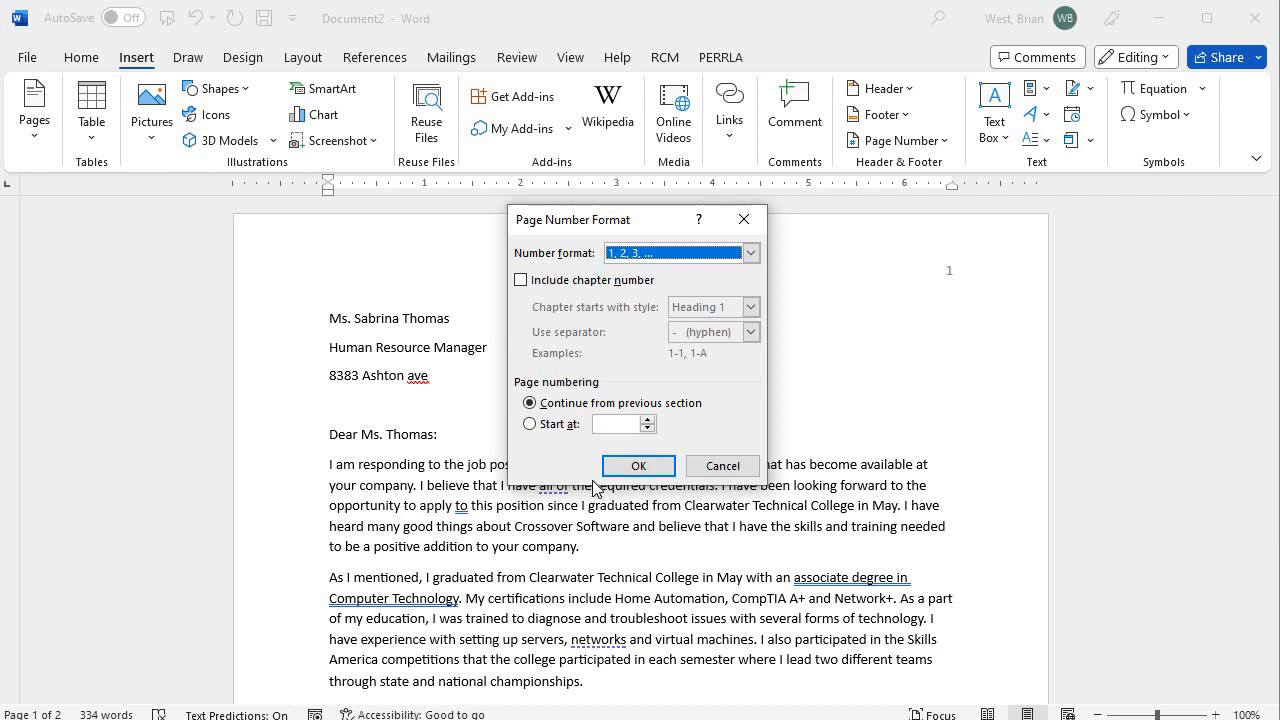
click(530, 425)
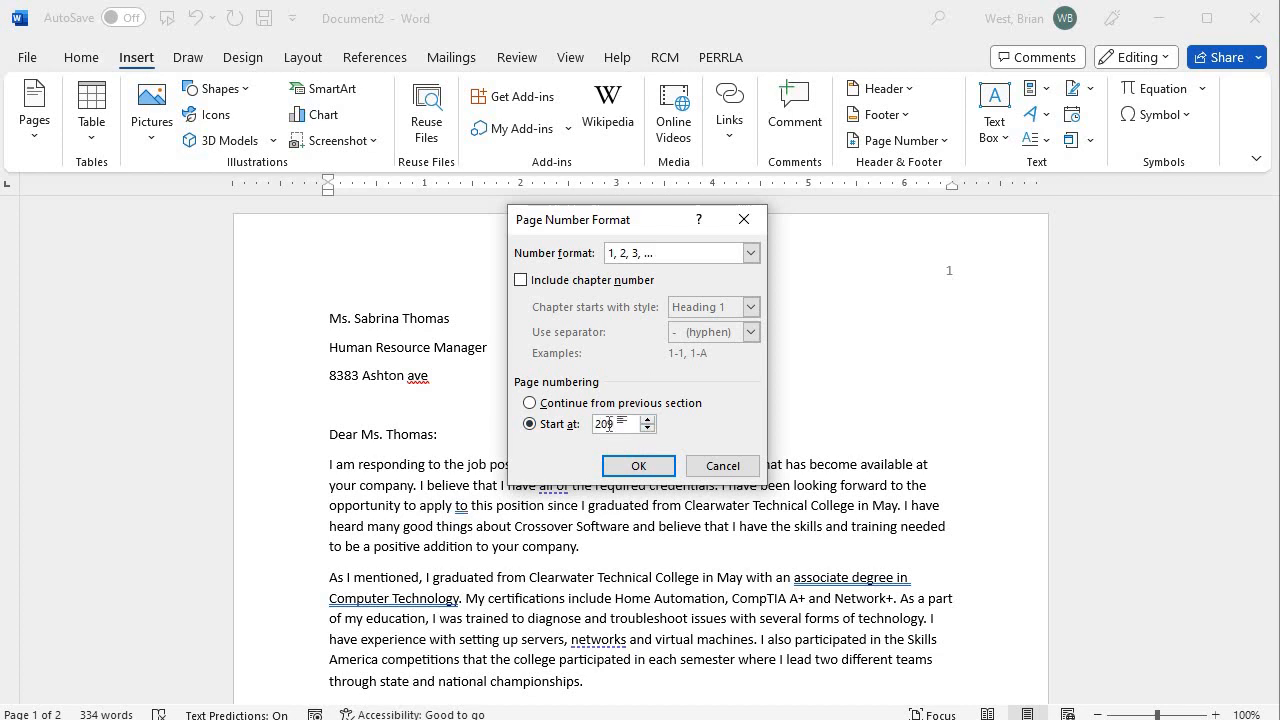
text(200)
key(Return)
scroll(706, 457, up, 10)
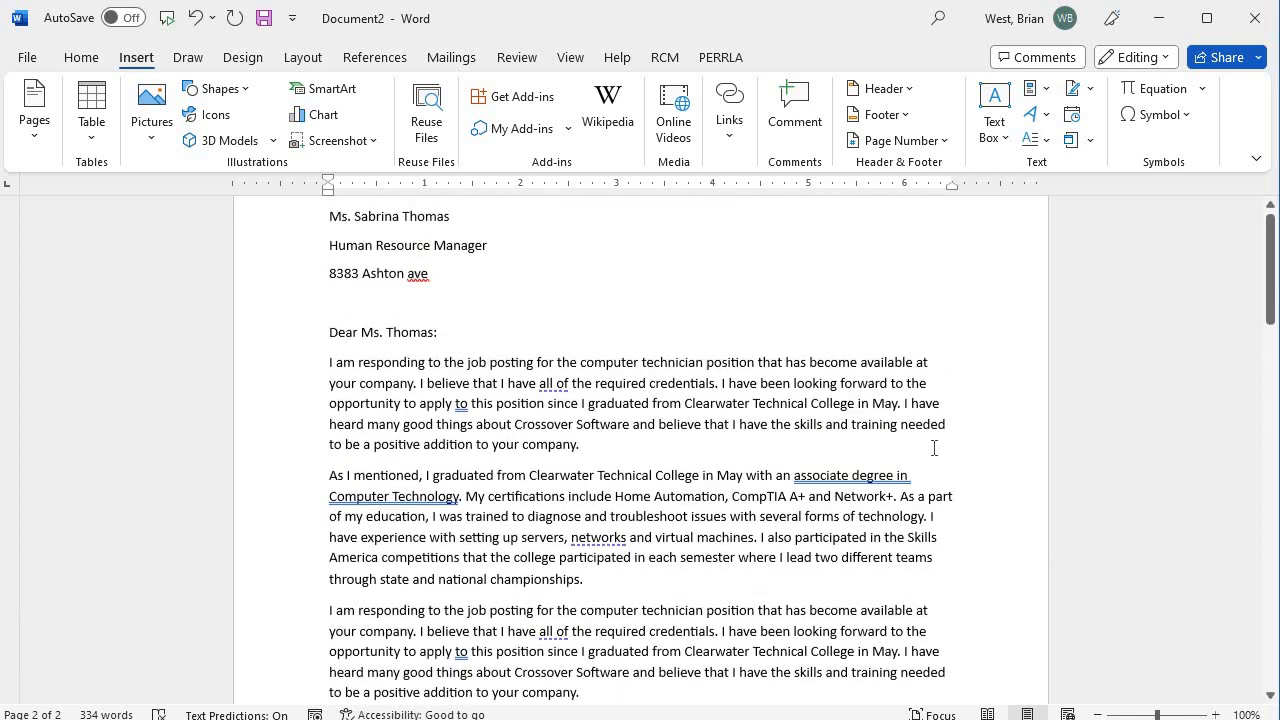
scroll(934, 448, up, 2)
scroll(917, 451, down, 10)
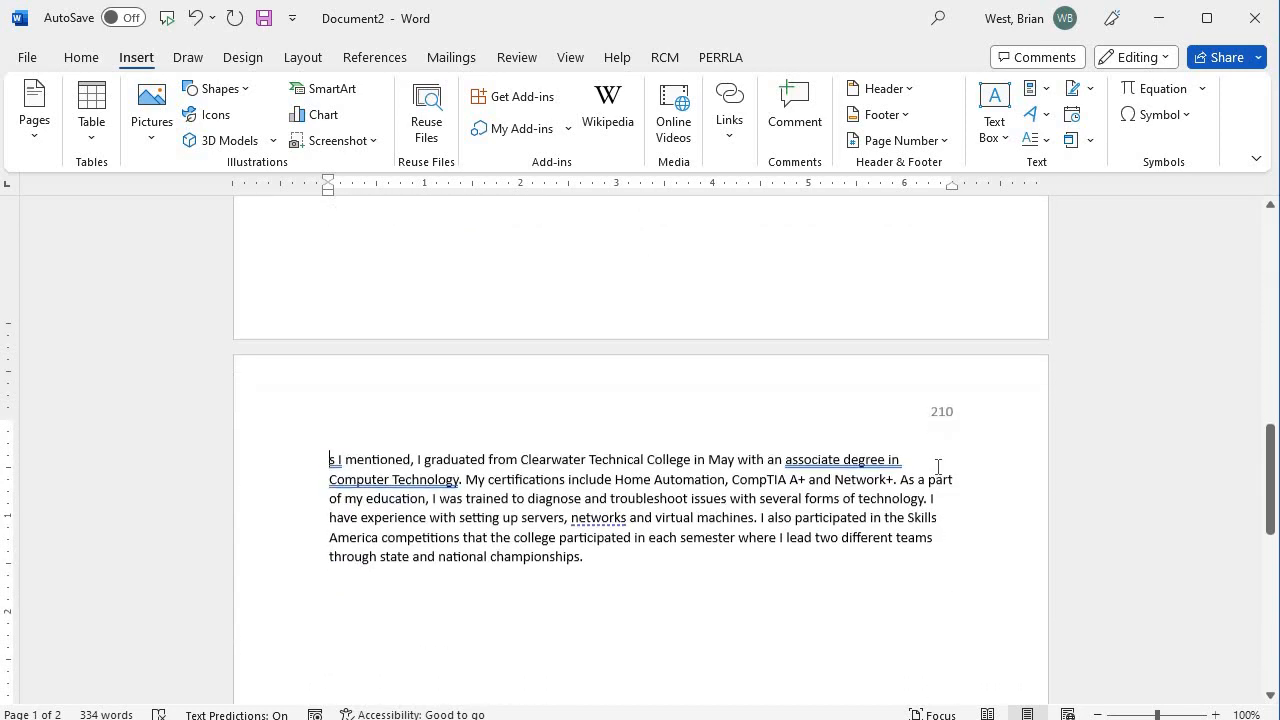
scroll(938, 466, down, 1)
scroll(946, 483, up, 11)
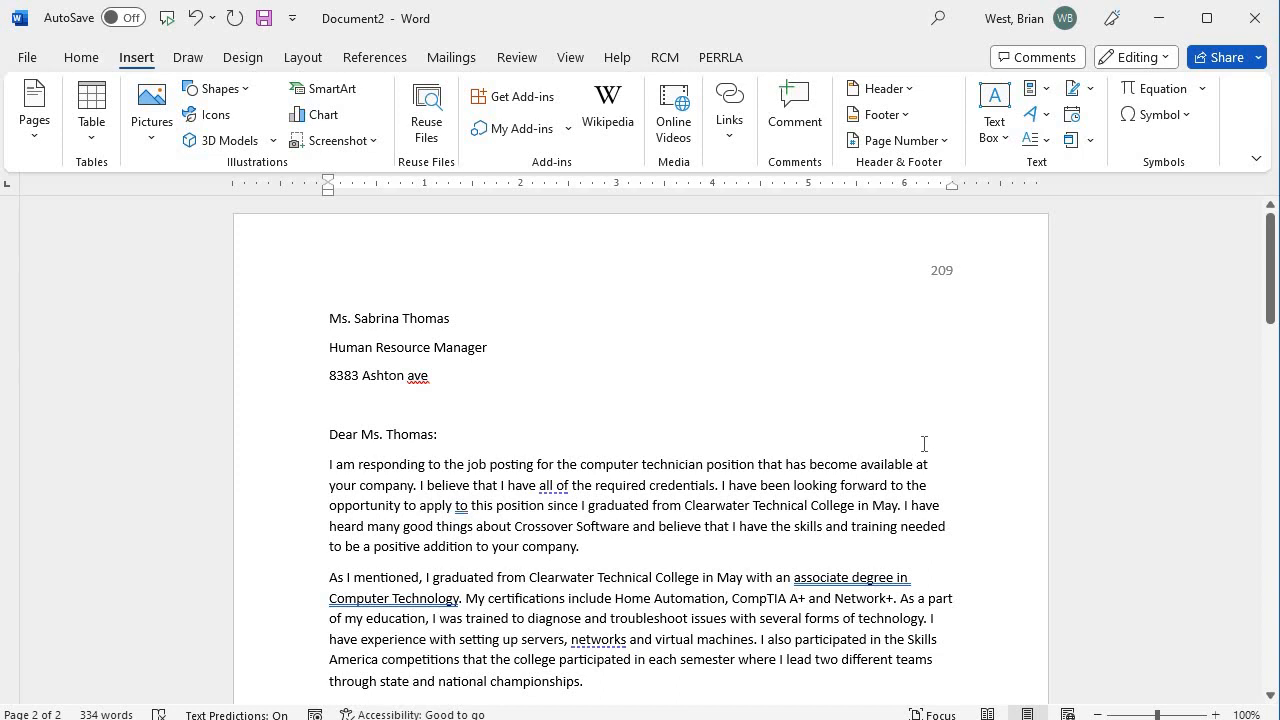
scroll(924, 444, down, 3)
scroll(924, 444, up, 3)
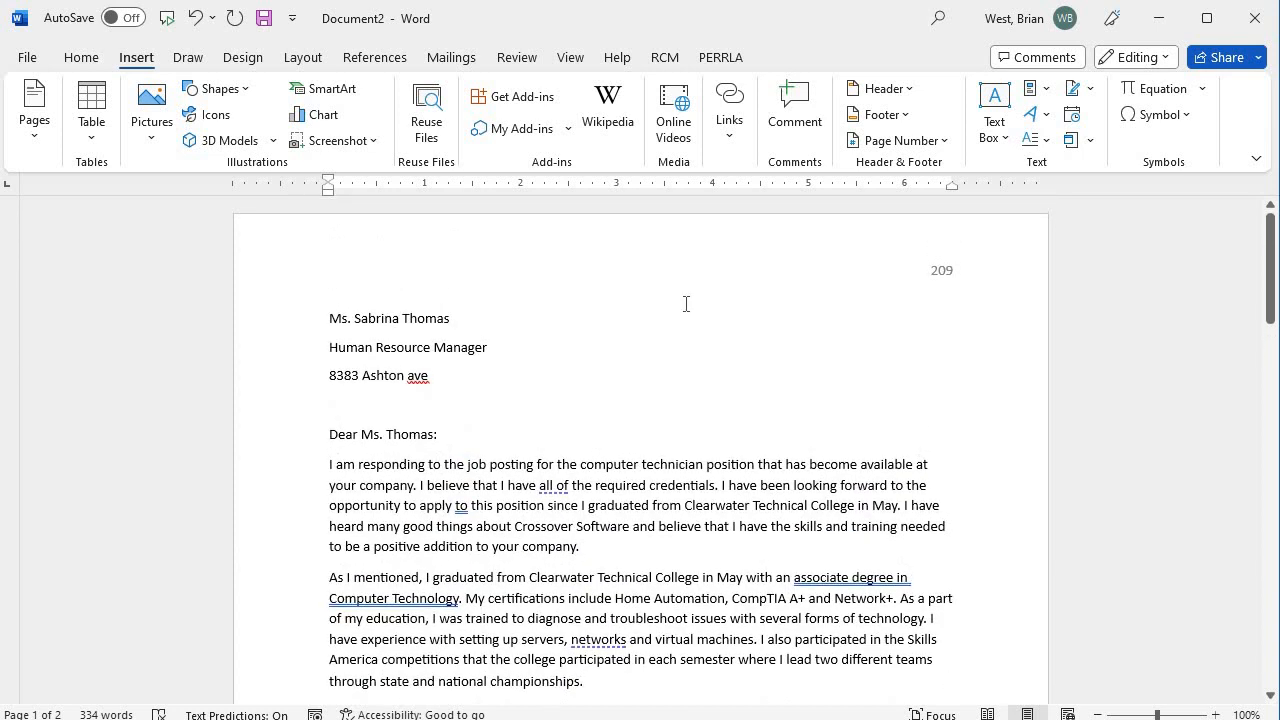